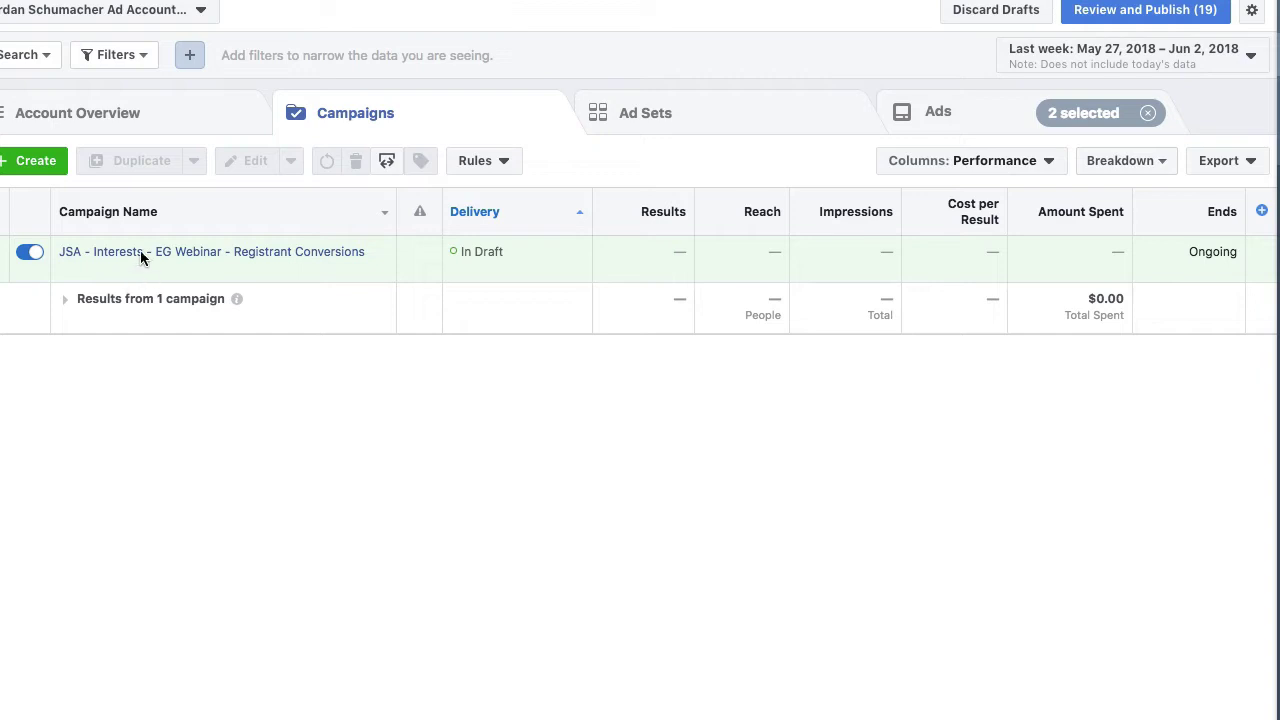
- Start a new auction campaign named "JSA - Lookalikes - EG Webinar - Registrant Conversions" with the Conversions objective
{"action": "left_click", "coordinate": [20, 162]}
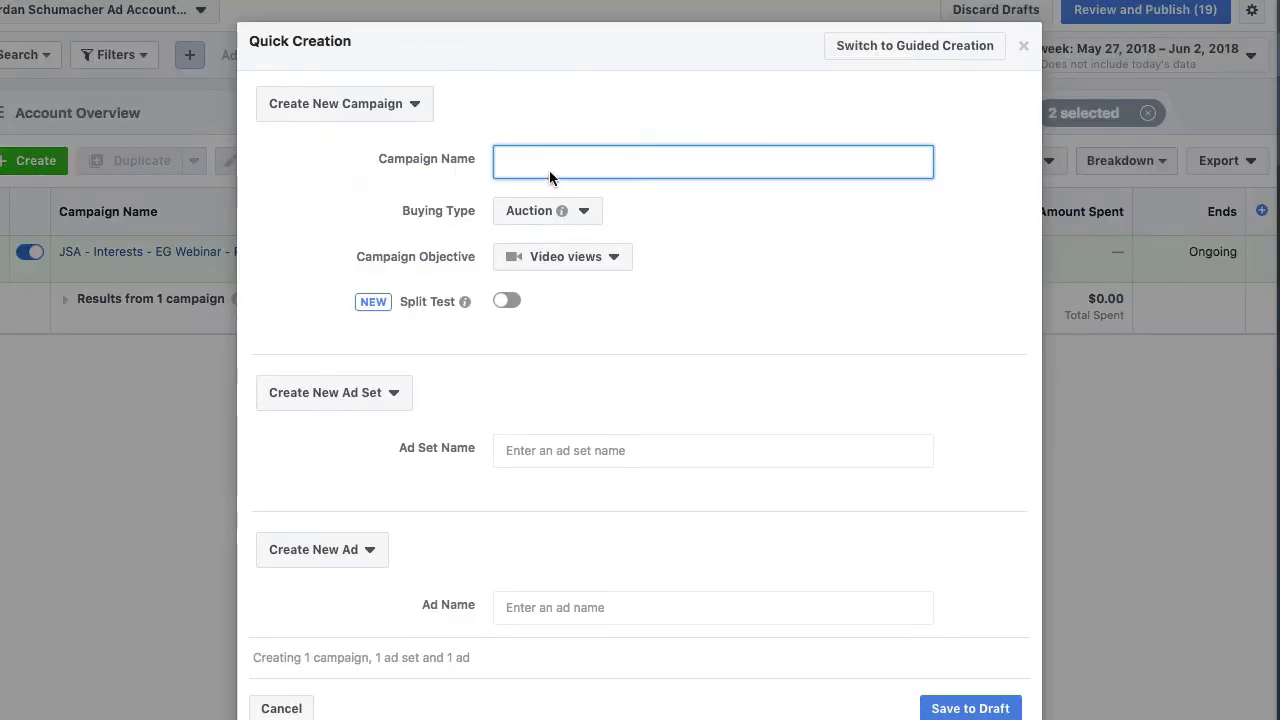
{"action": "type", "text": "JSA - Lookalikes - EG Webinar - Regi"}
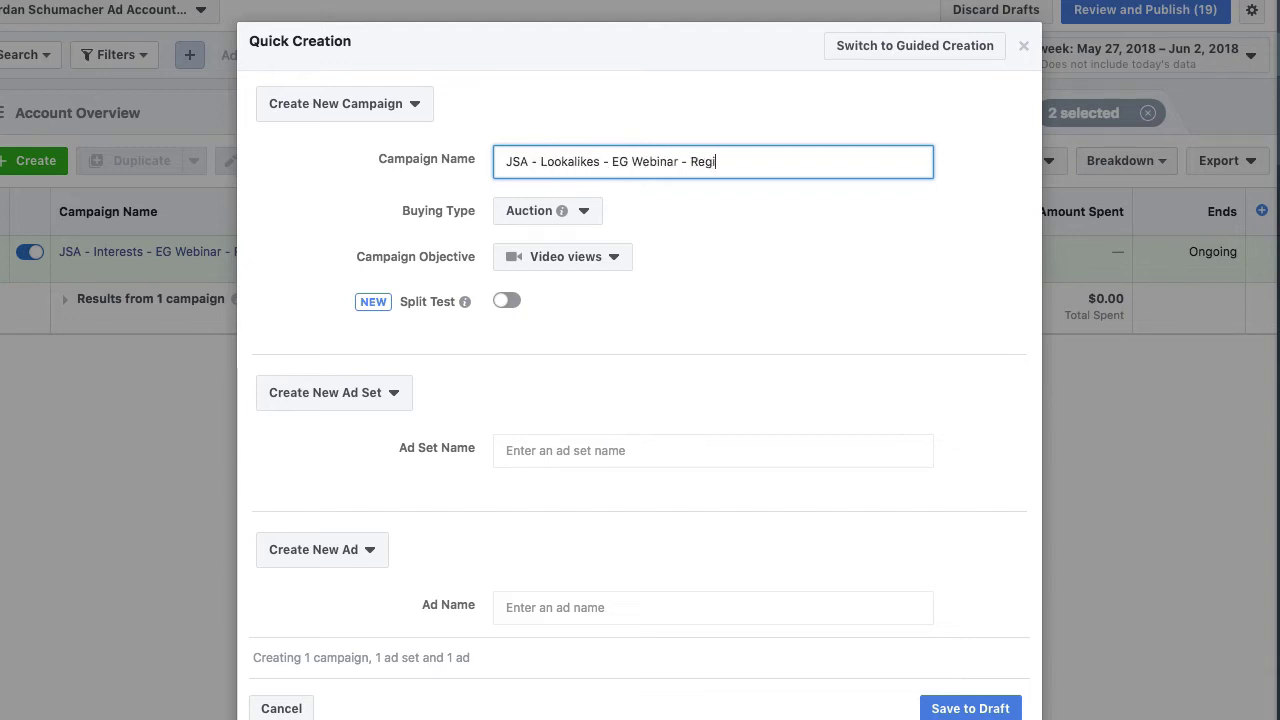
{"action": "type", "text": "strant Conversions"}
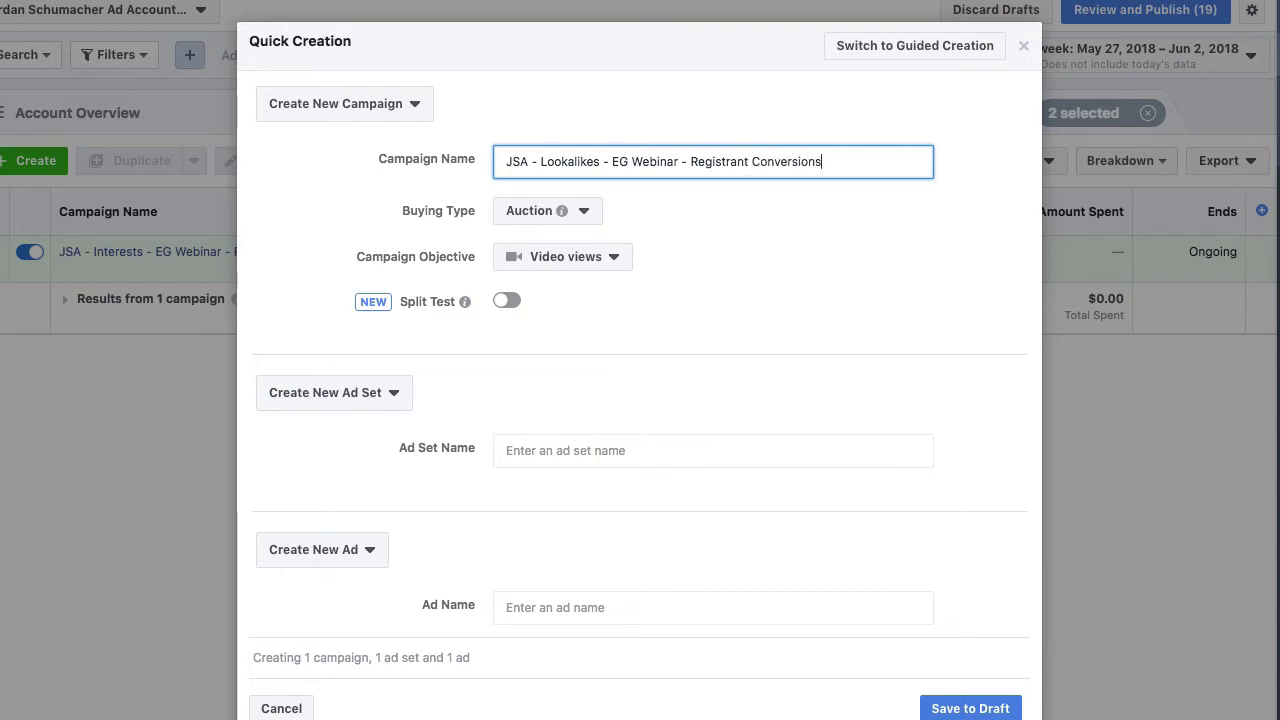
{"action": "left_click", "coordinate": [590, 212]}
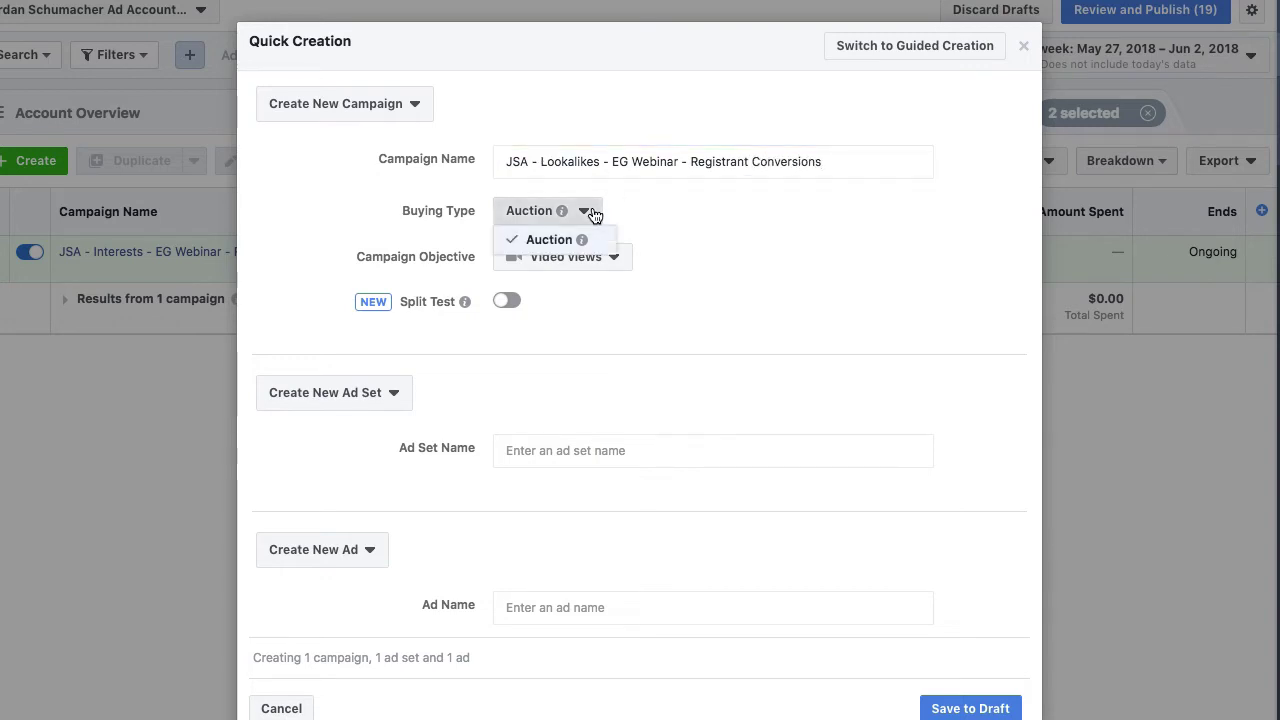
{"action": "left_click", "coordinate": [658, 203]}
{"action": "left_click", "coordinate": [577, 268]}
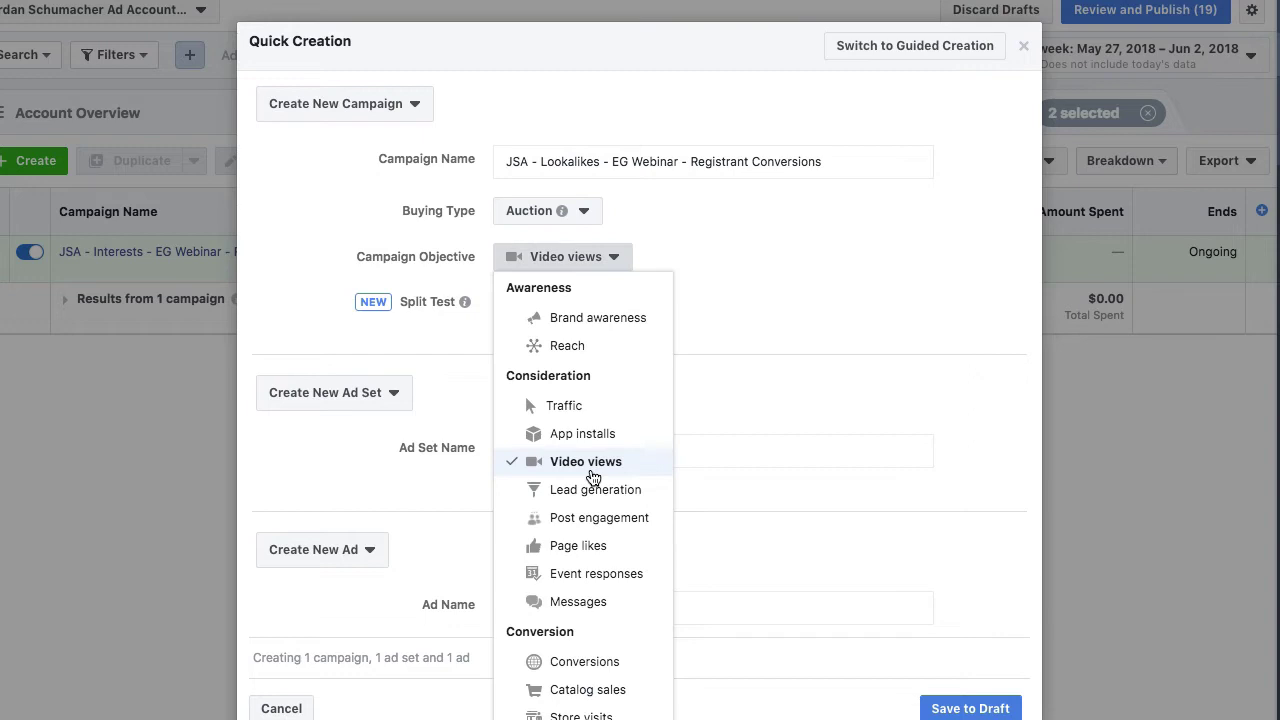
{"action": "left_click", "coordinate": [585, 658]}
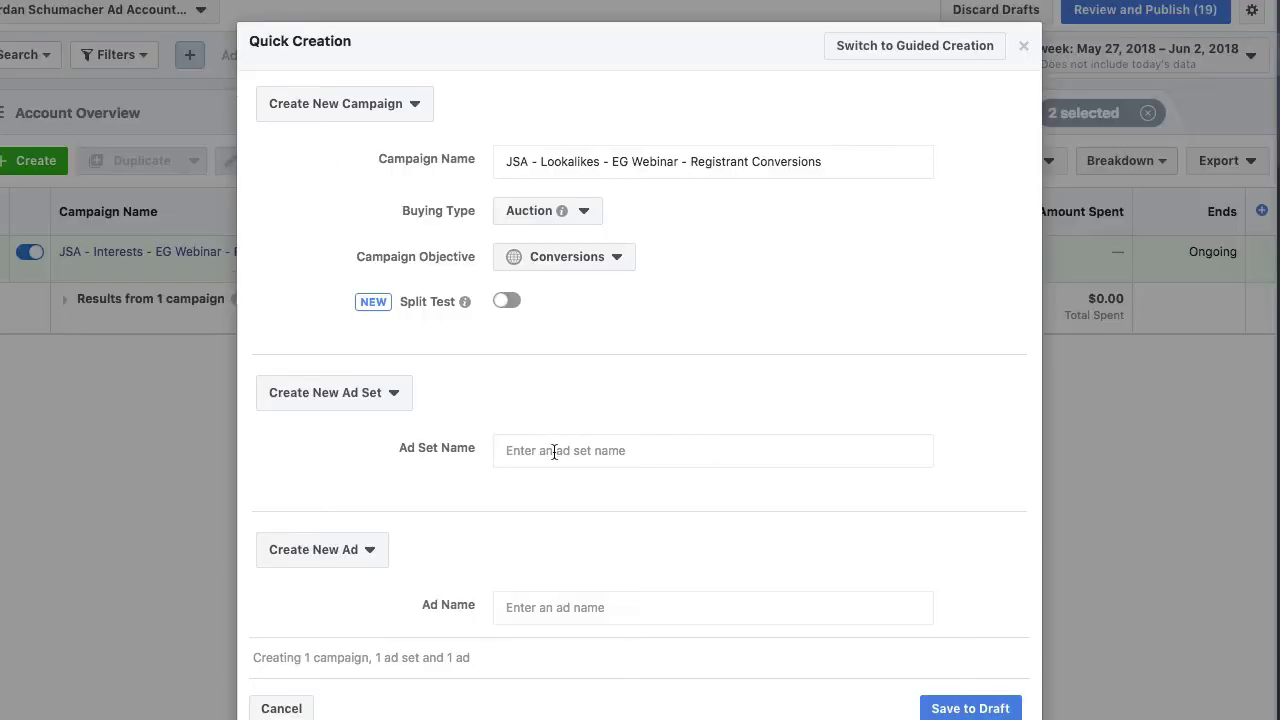
- Name the new ad set "LL - US1% - Entire Email List" and save the campaign to draft
{"action": "left_click", "coordinate": [554, 452]}
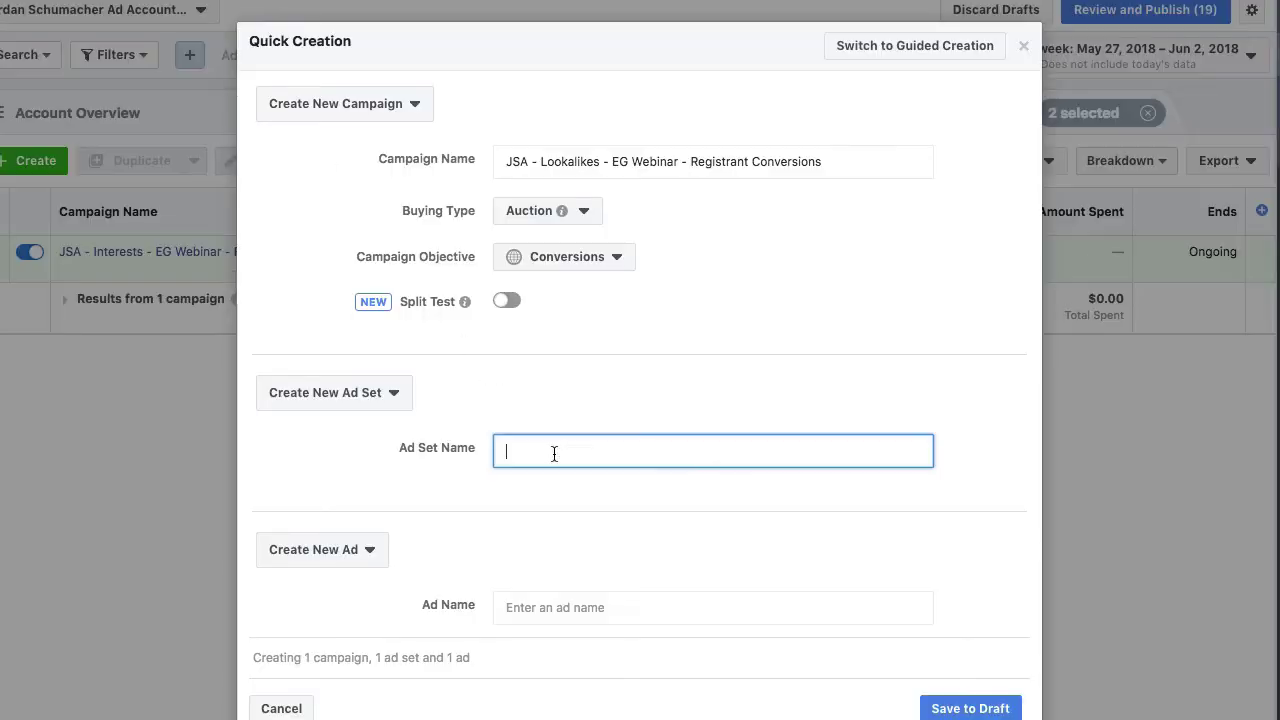
{"action": "type", "text": "LL - USA"}
{"action": "type", "text": "% - Entire Email List"}
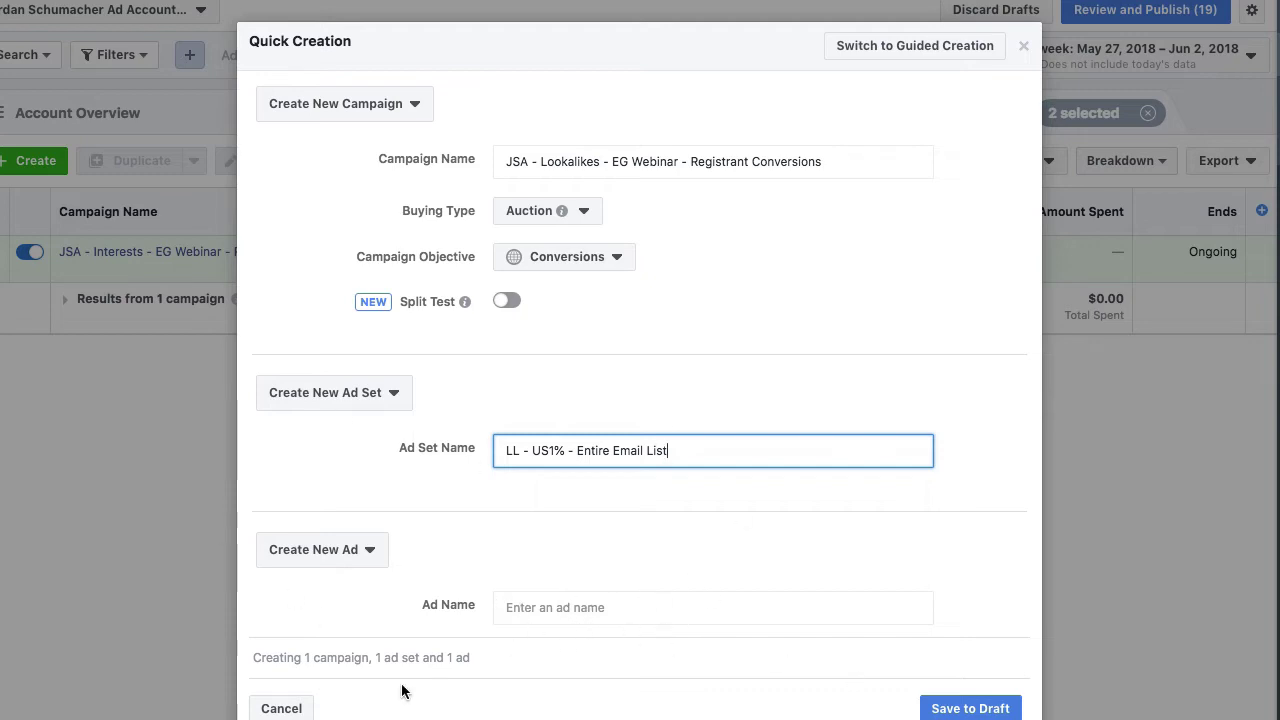
{"action": "left_click", "coordinate": [970, 709]}
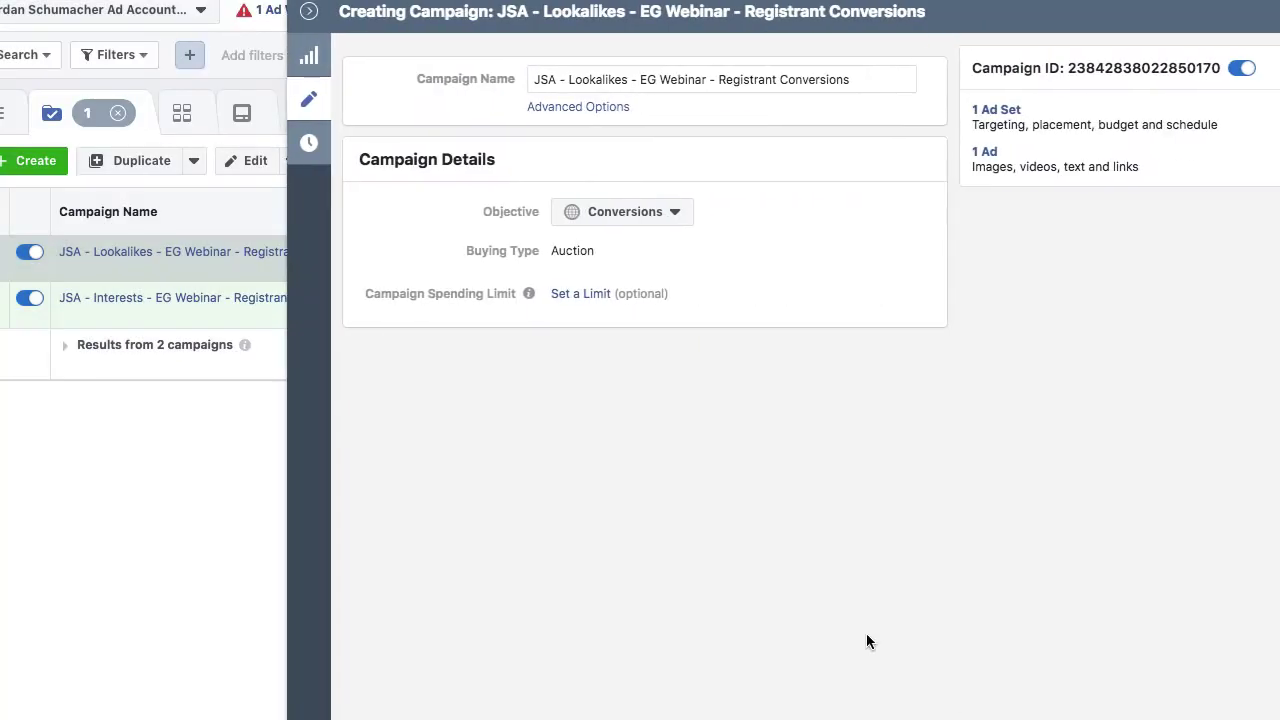
- Open the new campaign's ad set and set its website conversion event to FBAFAO EG Webinar Registrant
{"action": "left_click", "coordinate": [990, 112]}
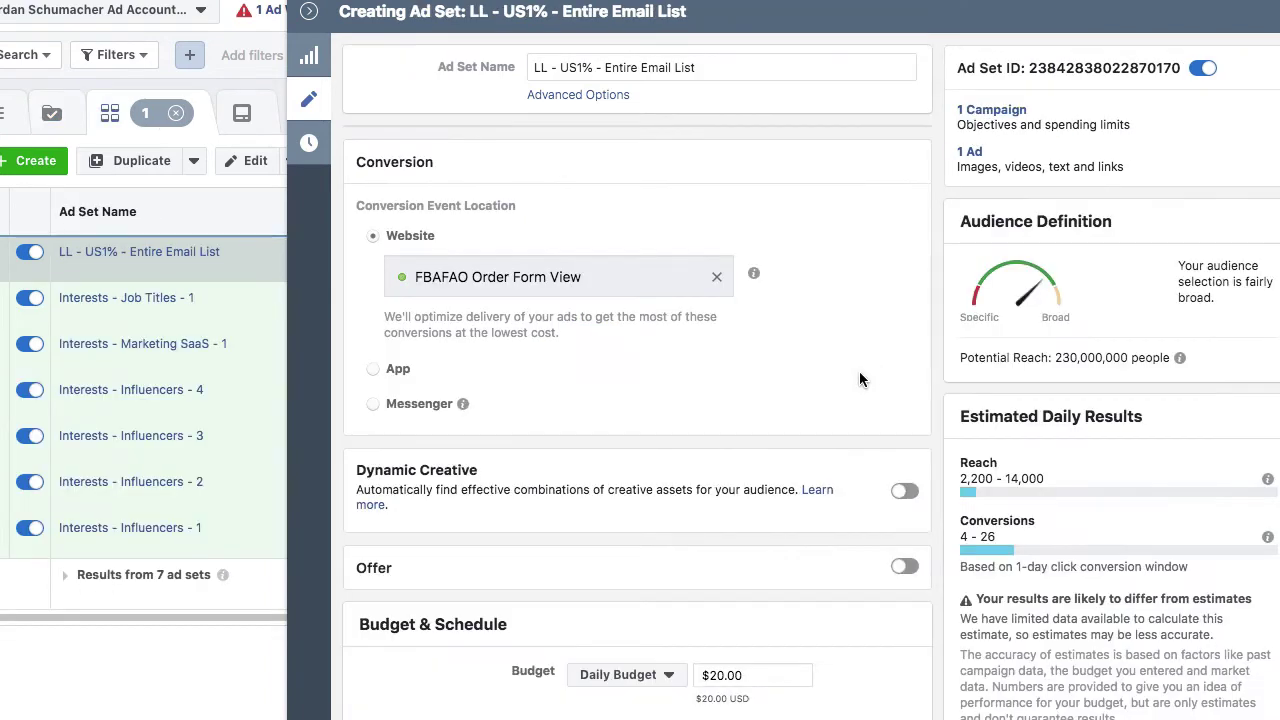
{"action": "left_click", "coordinate": [716, 277]}
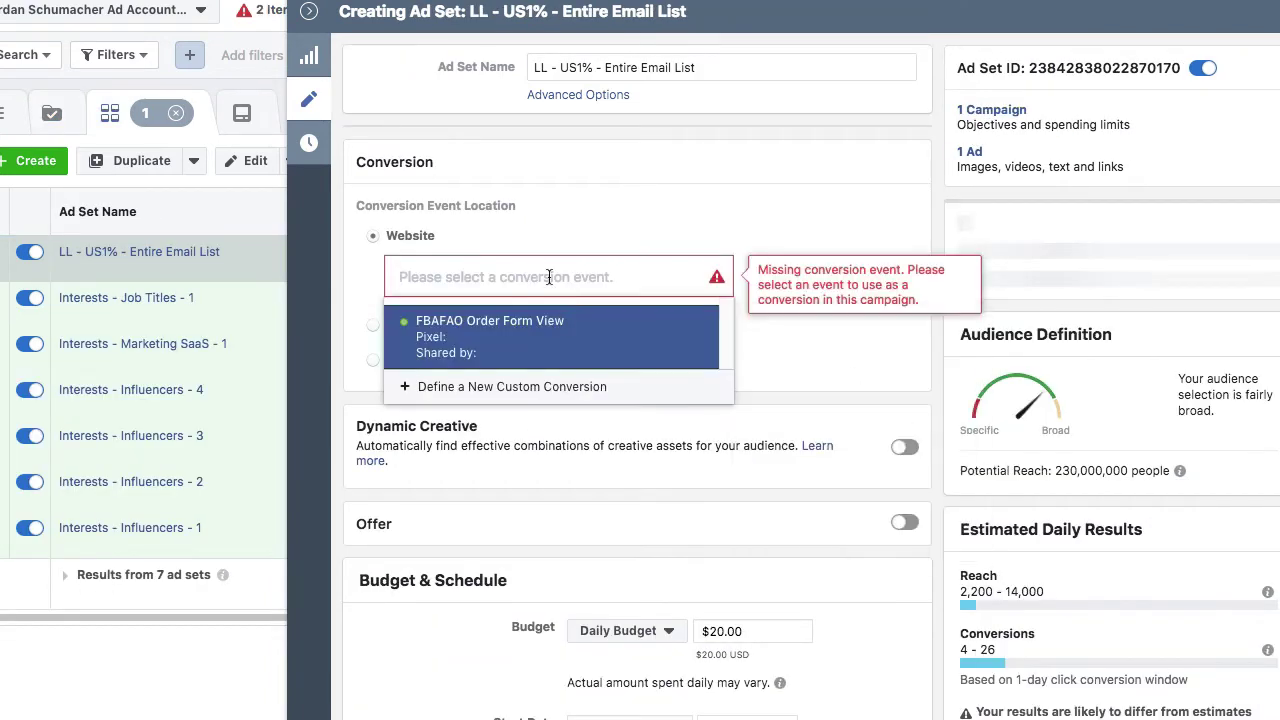
{"action": "type", "text": "reg"}
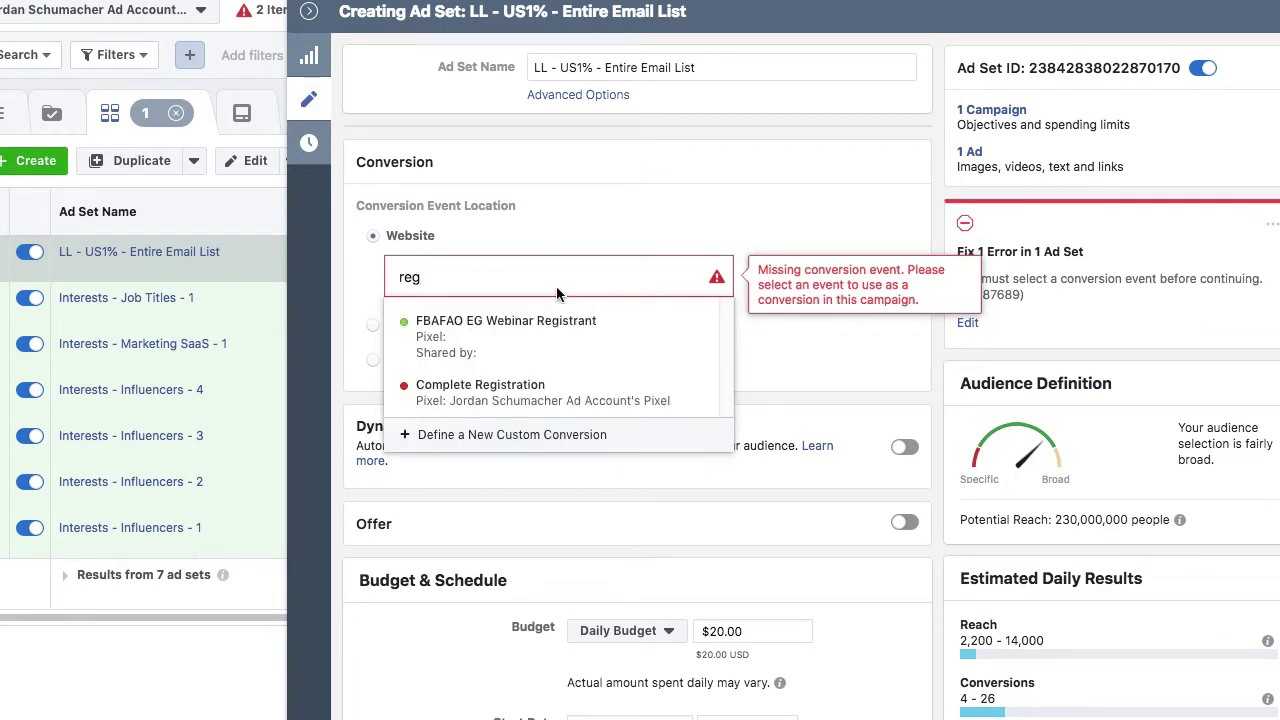
{"action": "left_click", "coordinate": [557, 345]}
- Set the ad set's daily budget to $5.00
{"action": "scroll", "coordinate": [838, 388], "scroll_direction": "down", "scroll_amount": 3}
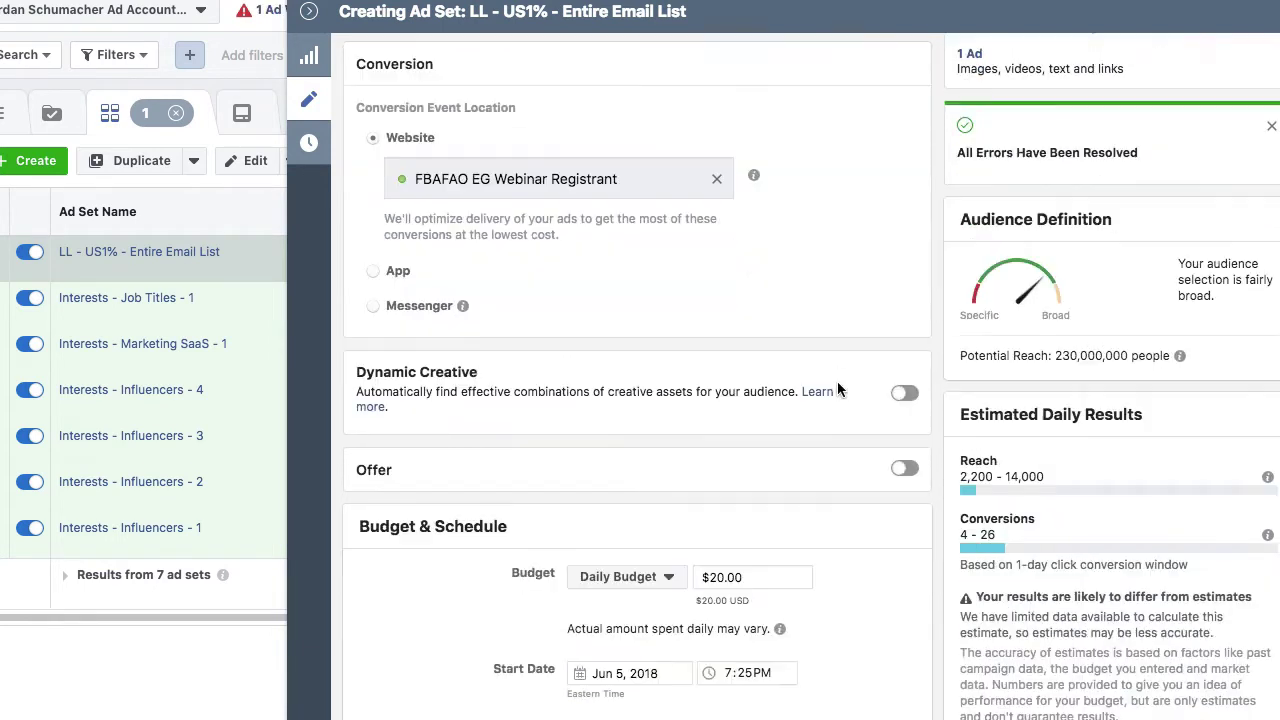
{"action": "left_click_drag", "start_coordinate": [764, 471], "coordinate": [673, 470]}
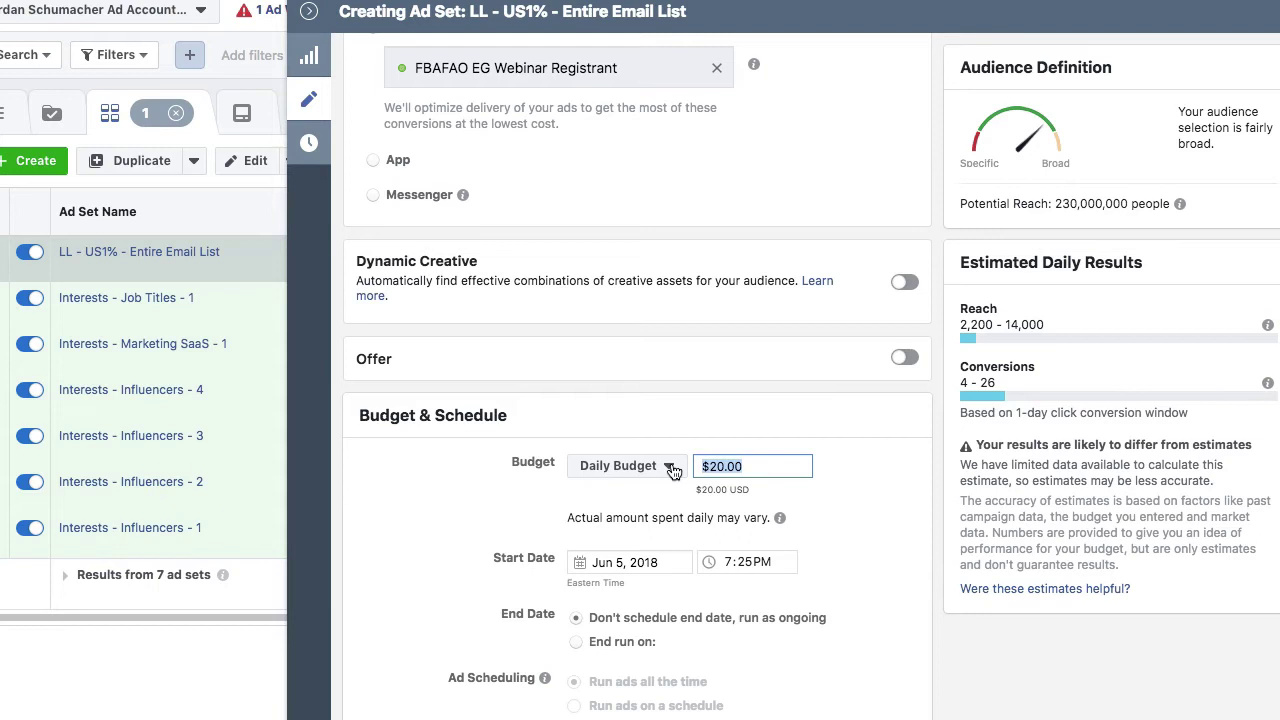
{"action": "type", "text": "5"}
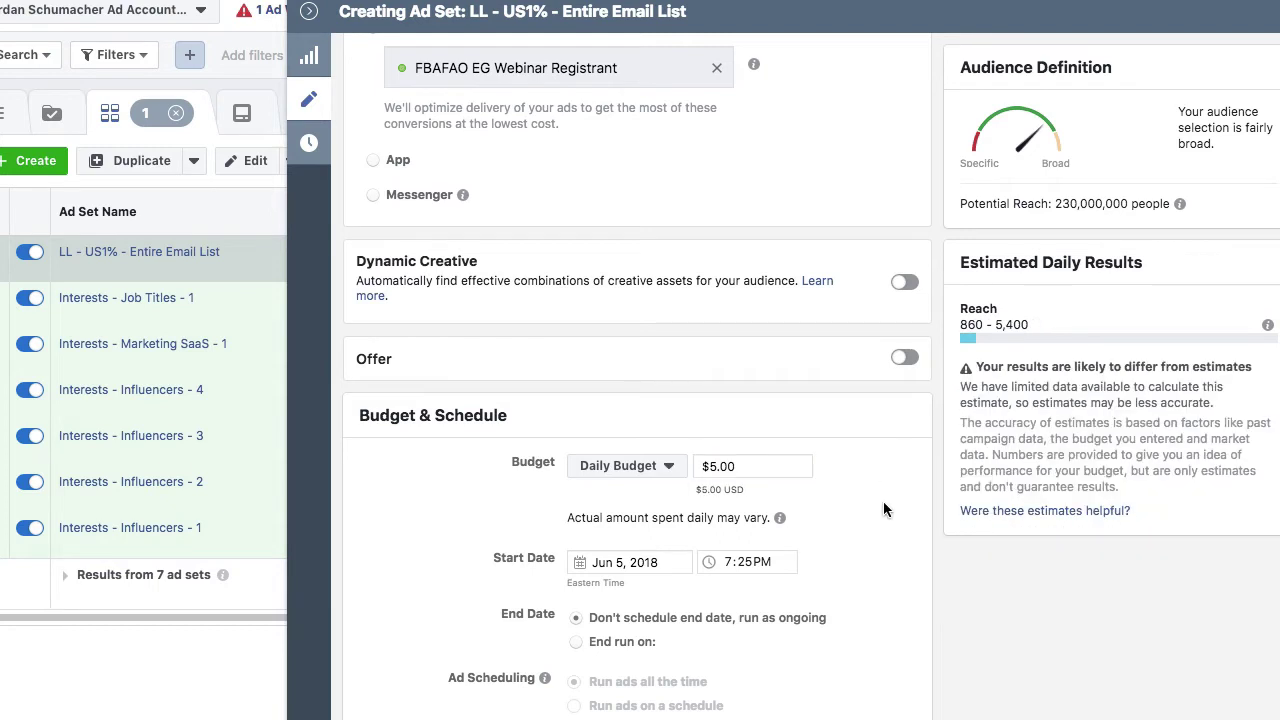
- Target the custom audience "Lookalike (US, 1%) - JSA - Entire Email List" in the ad set
{"action": "scroll", "coordinate": [883, 501], "scroll_direction": "down", "scroll_amount": 2}
{"action": "scroll", "coordinate": [883, 501], "scroll_direction": "down", "scroll_amount": 5}
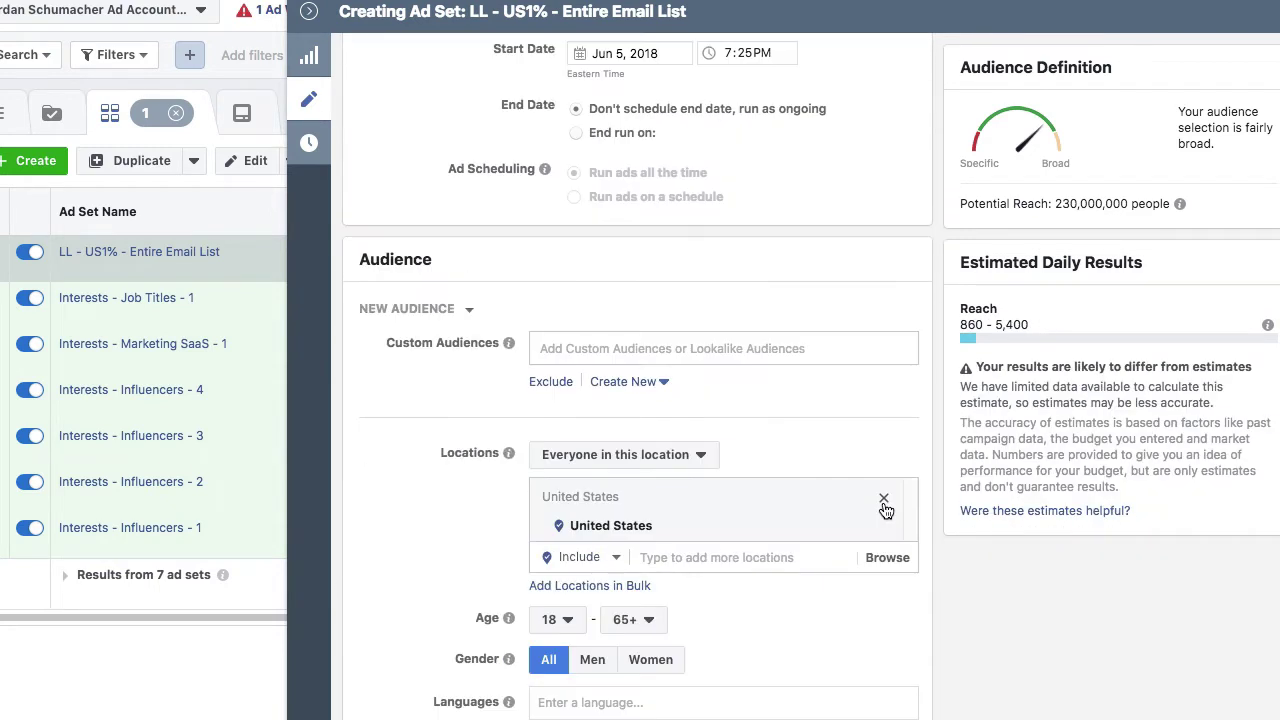
{"action": "scroll", "coordinate": [884, 508], "scroll_direction": "down", "scroll_amount": 1}
{"action": "scroll", "coordinate": [815, 560], "scroll_direction": "down", "scroll_amount": 1}
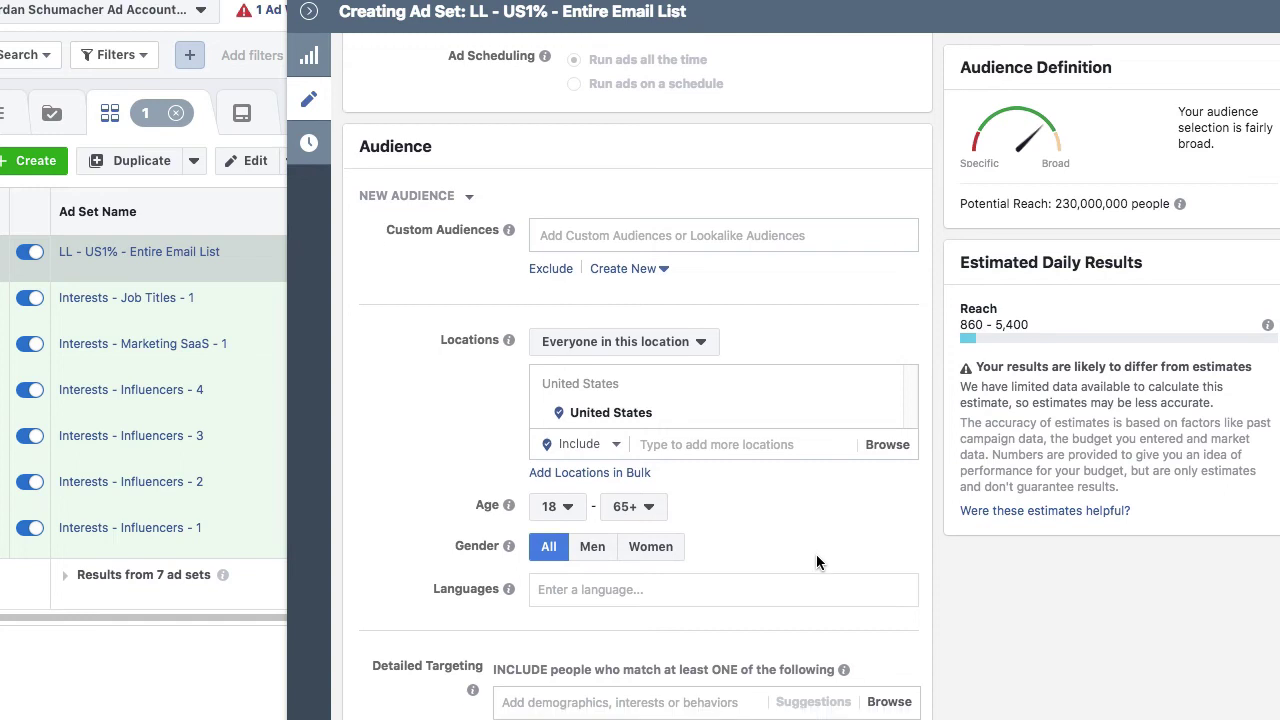
{"action": "left_click", "coordinate": [579, 188]}
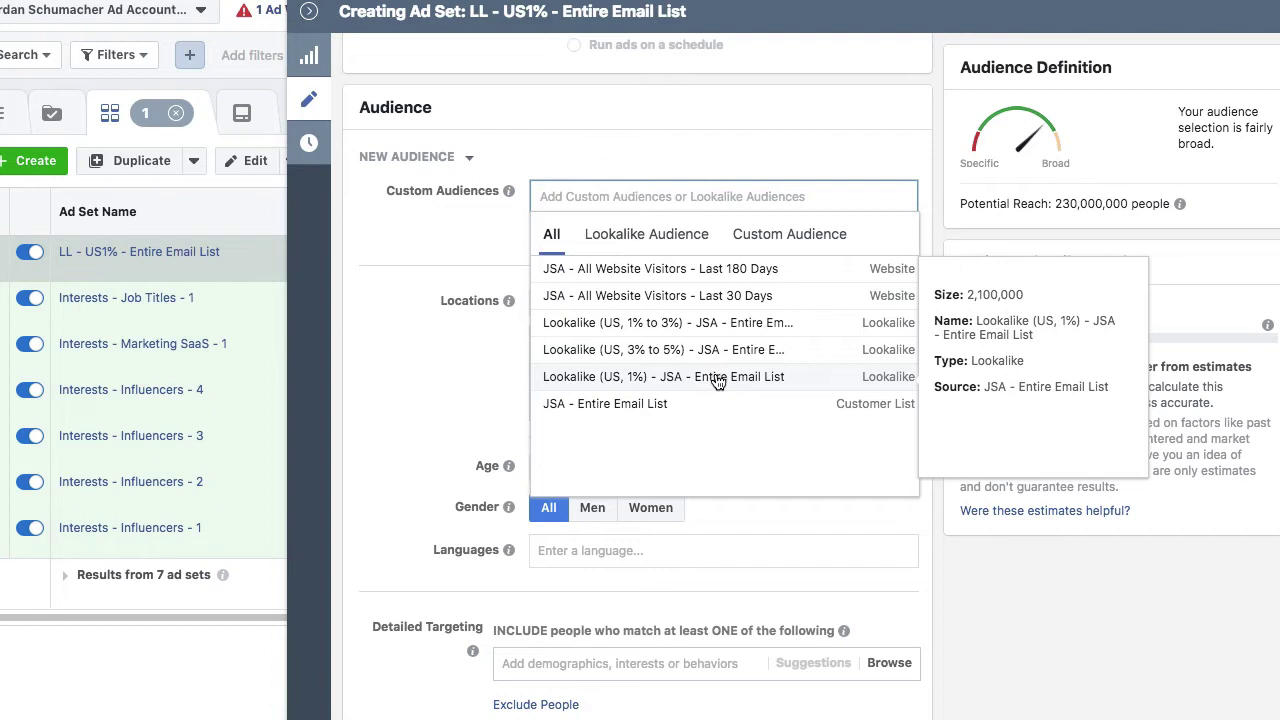
{"action": "left_click", "coordinate": [718, 381]}
{"action": "left_click", "coordinate": [996, 626]}
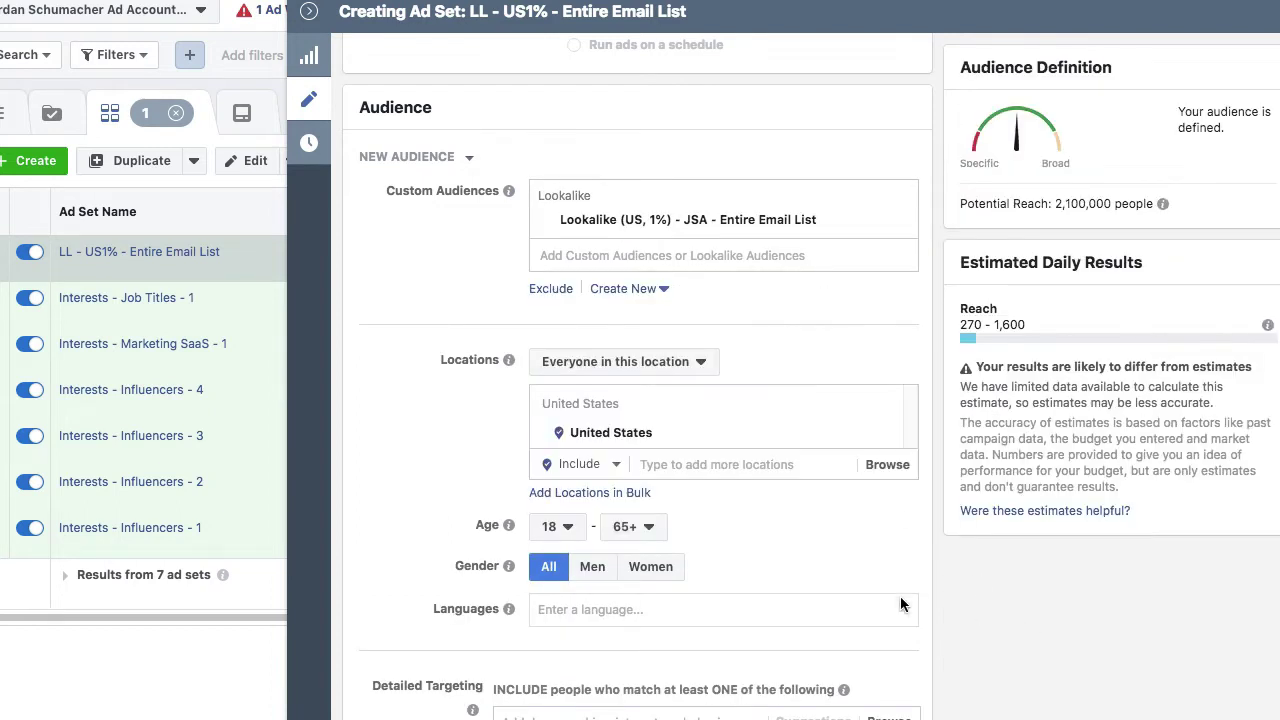
- Edit the placements to keep only Facebook Feeds and Right Column, excluding Instagram, Audience Network and Messenger
{"action": "scroll", "coordinate": [865, 624], "scroll_direction": "down", "scroll_amount": 5}
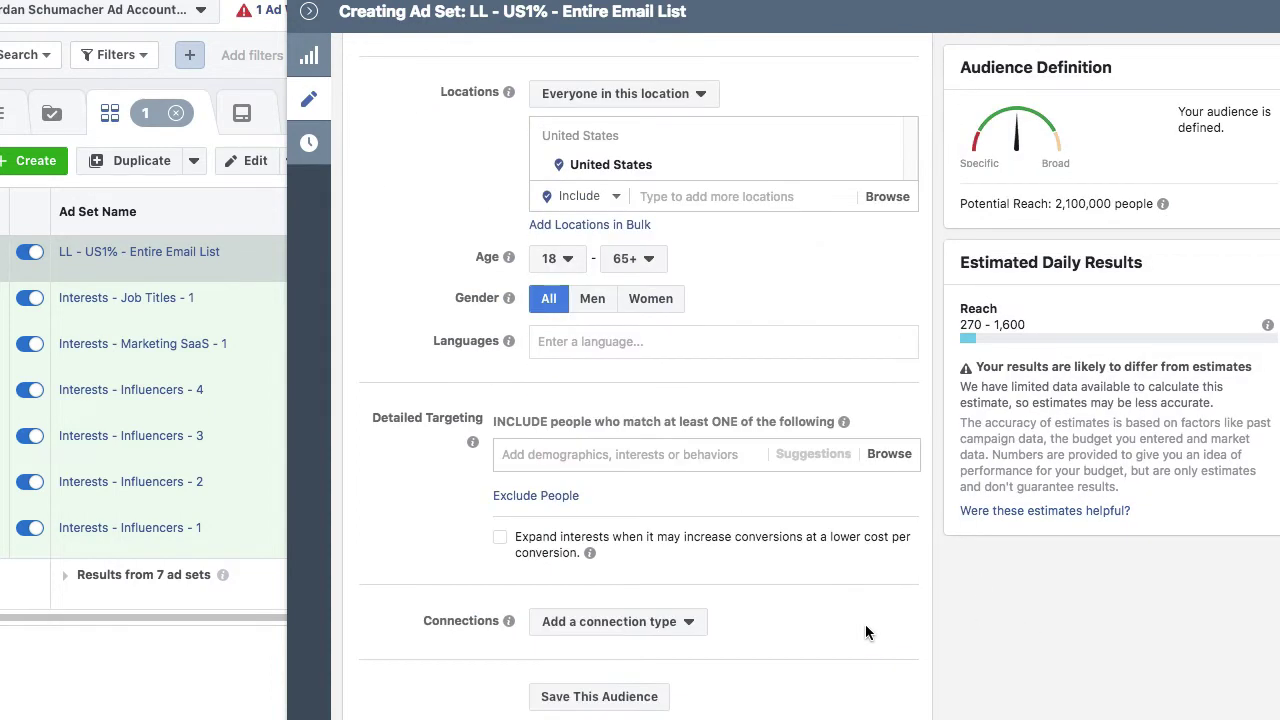
{"action": "scroll", "coordinate": [865, 624], "scroll_direction": "down", "scroll_amount": 4}
{"action": "left_click", "coordinate": [366, 474]}
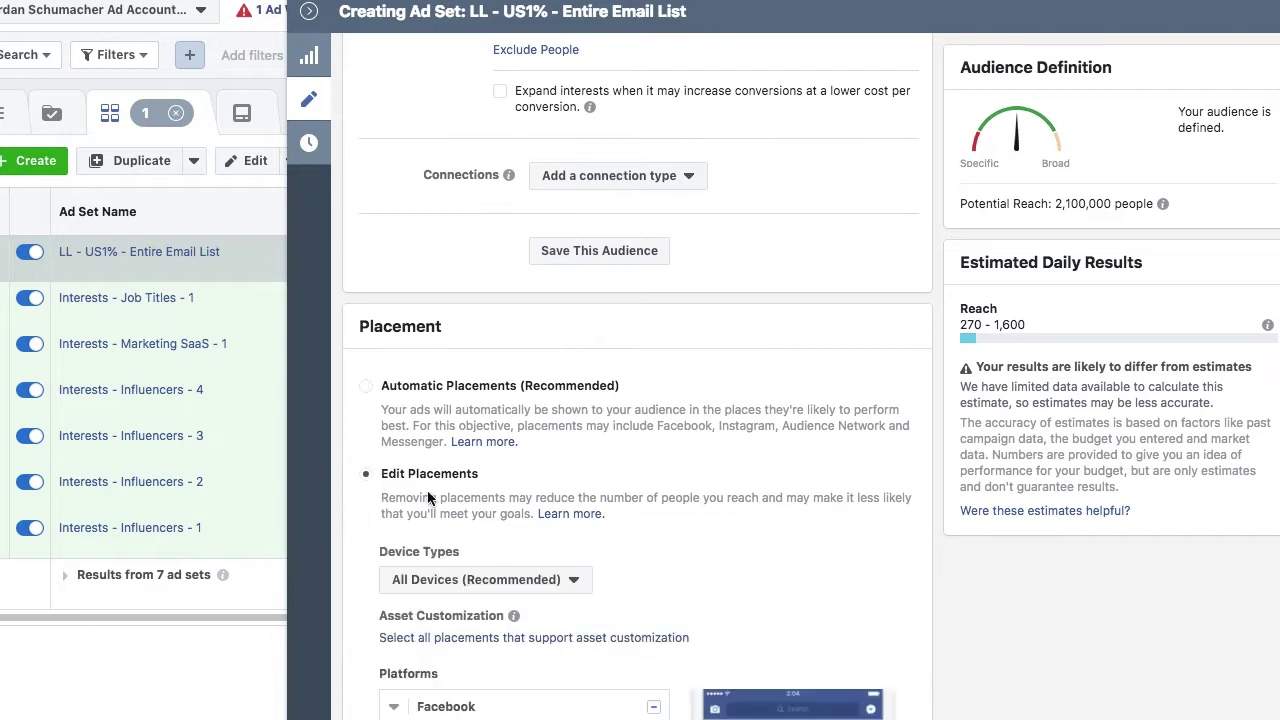
{"action": "scroll", "coordinate": [731, 499], "scroll_direction": "down", "scroll_amount": 3}
{"action": "left_click", "coordinate": [653, 466]}
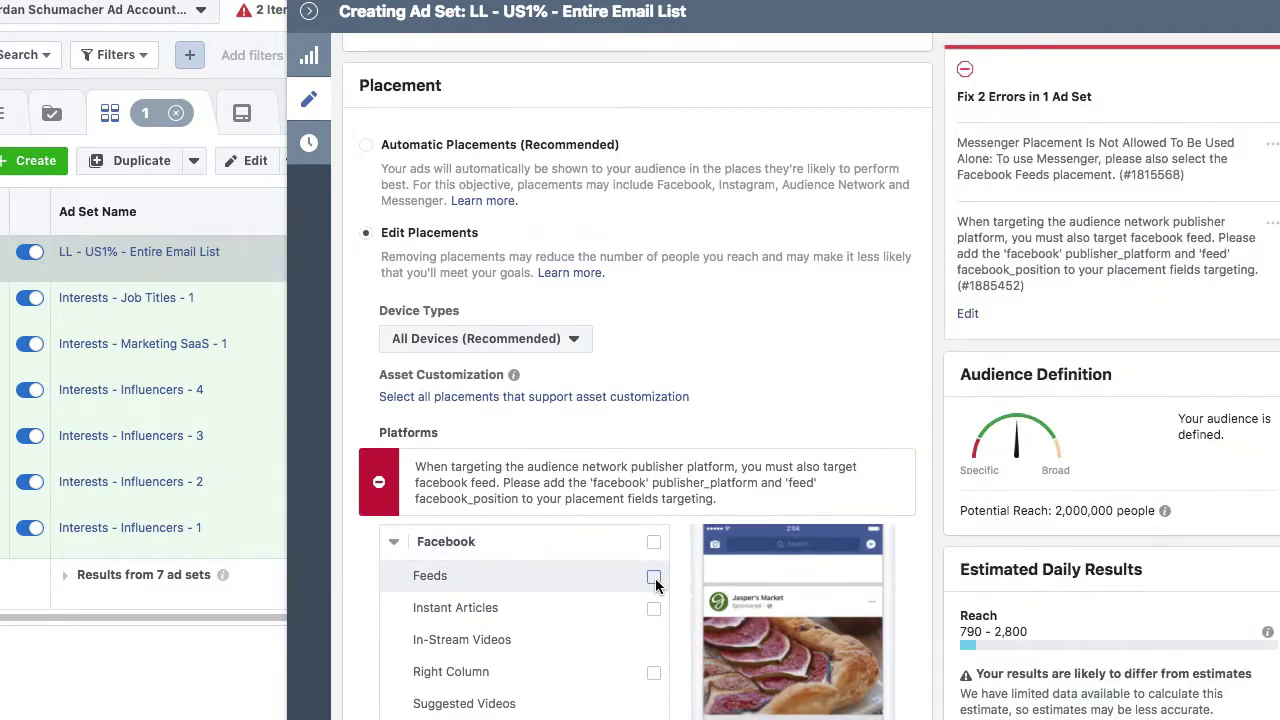
{"action": "left_click", "coordinate": [653, 578]}
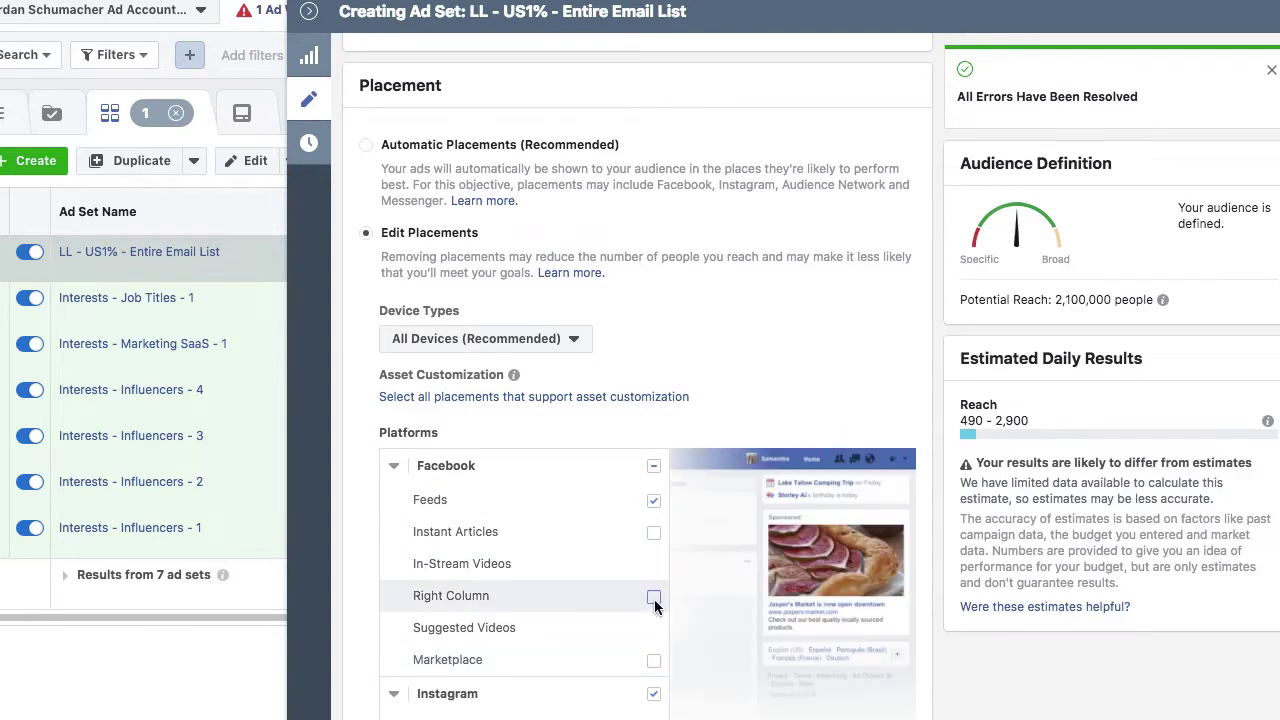
{"action": "left_click", "coordinate": [654, 597]}
{"action": "left_click", "coordinate": [653, 681]}
{"action": "scroll", "coordinate": [655, 688], "scroll_direction": "down", "scroll_amount": 1}
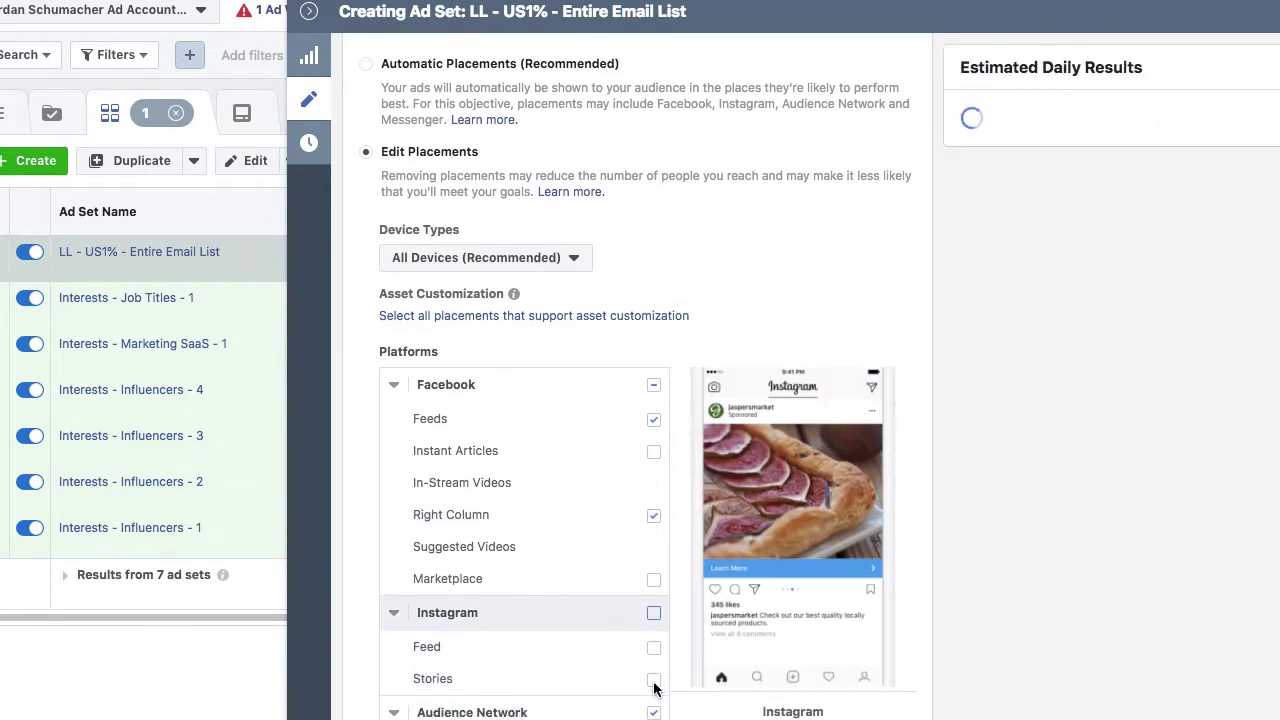
{"action": "left_click", "coordinate": [653, 712]}
{"action": "scroll", "coordinate": [655, 600], "scroll_direction": "down", "scroll_amount": 5}
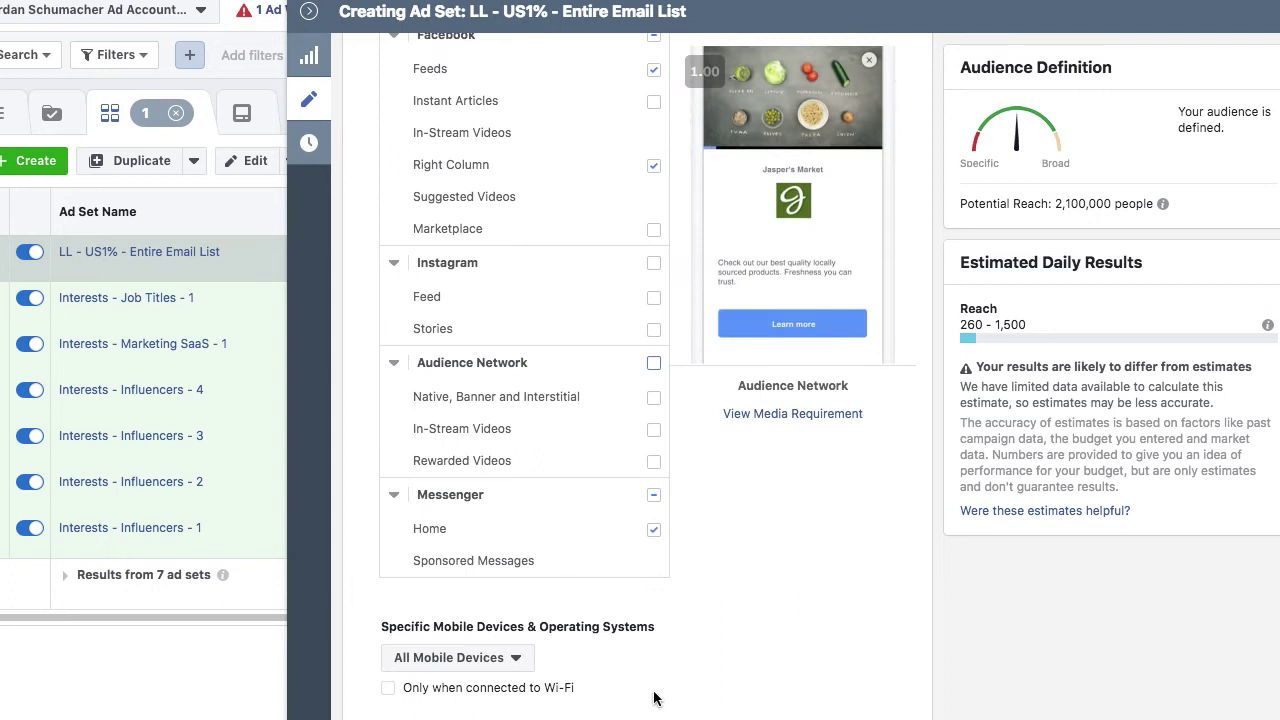
{"action": "left_click", "coordinate": [653, 496]}
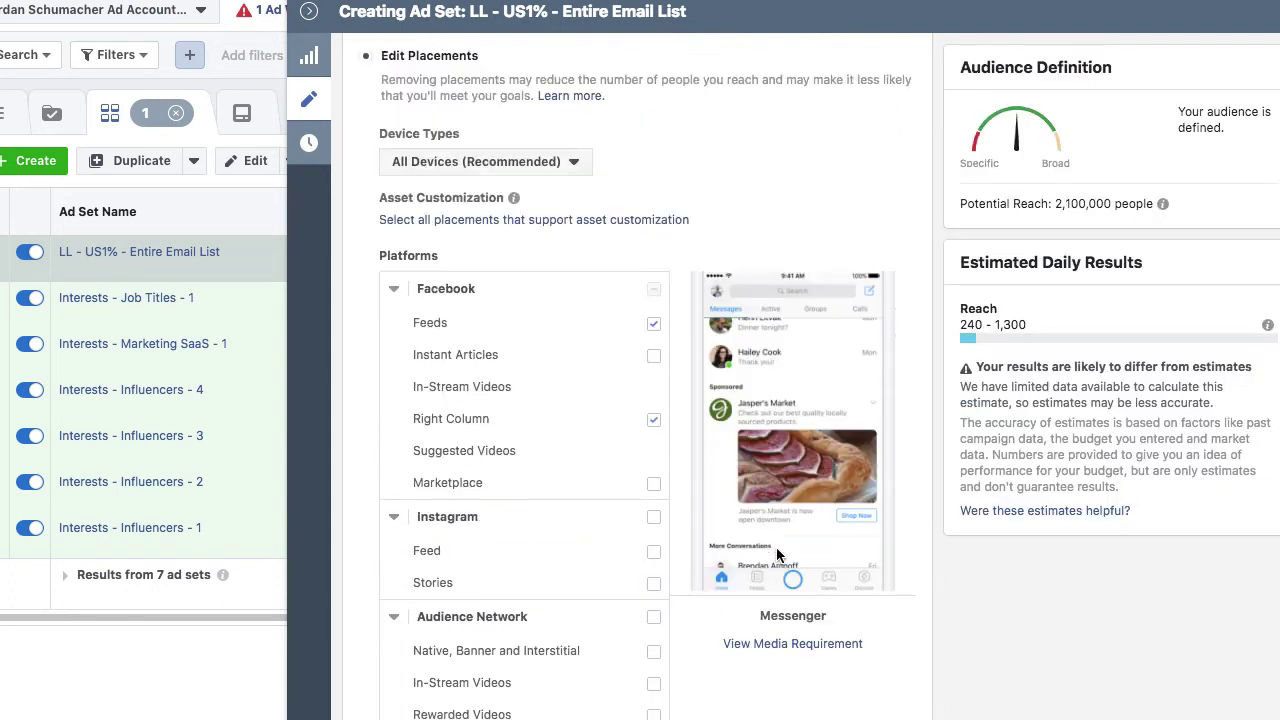
- Set the ad set's conversion window to 1 day click or view
{"action": "scroll", "coordinate": [776, 547], "scroll_direction": "down", "scroll_amount": 7}
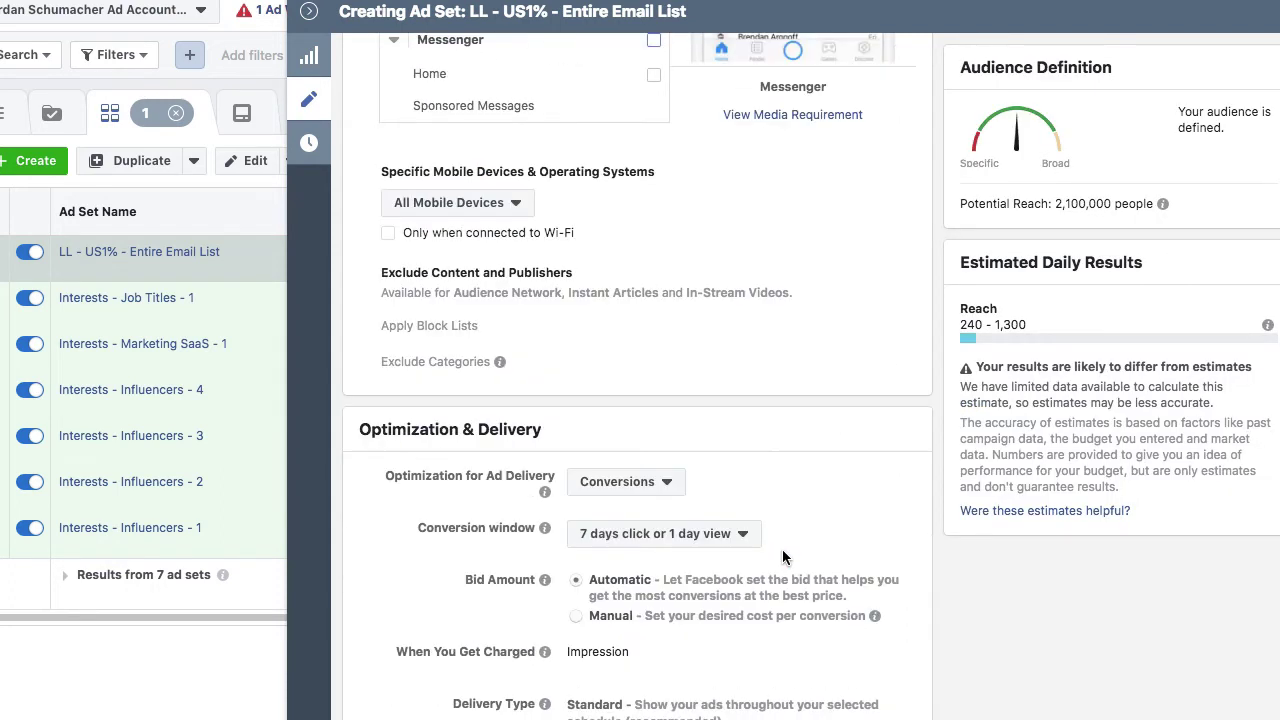
{"action": "left_click", "coordinate": [670, 540]}
{"action": "left_click", "coordinate": [690, 665]}
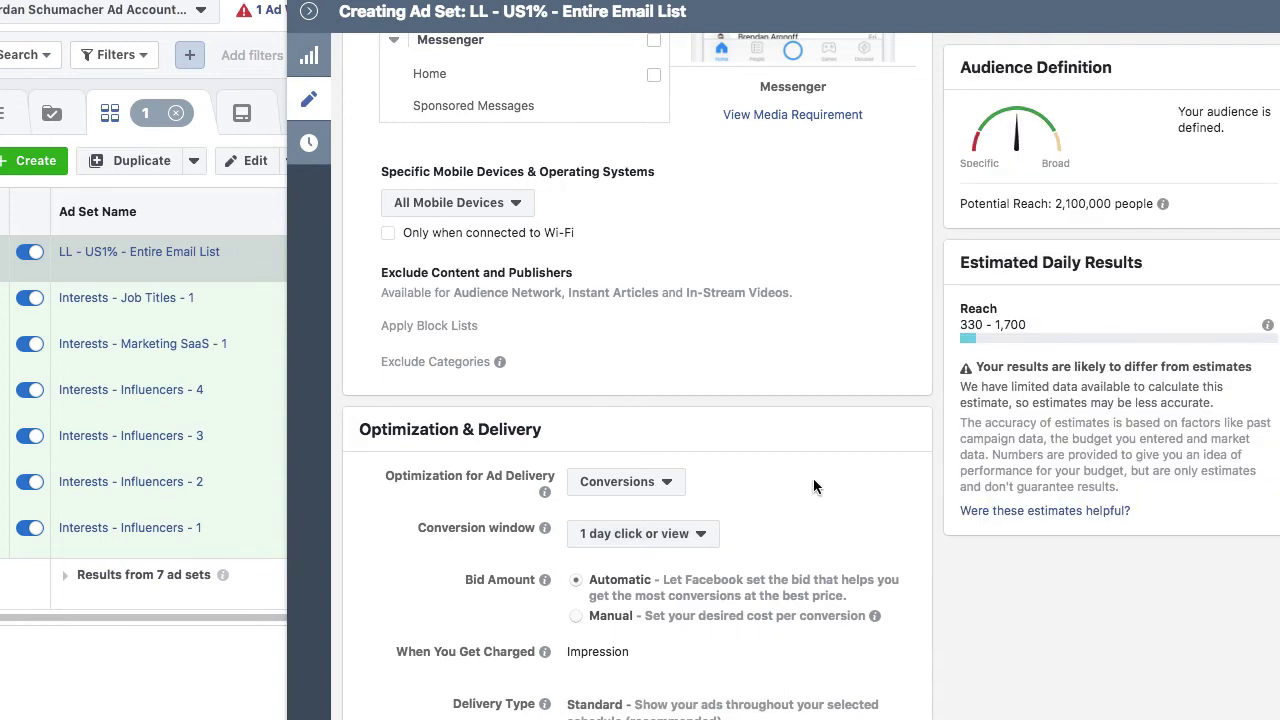
{"action": "scroll", "coordinate": [813, 480], "scroll_direction": "up", "scroll_amount": 20}
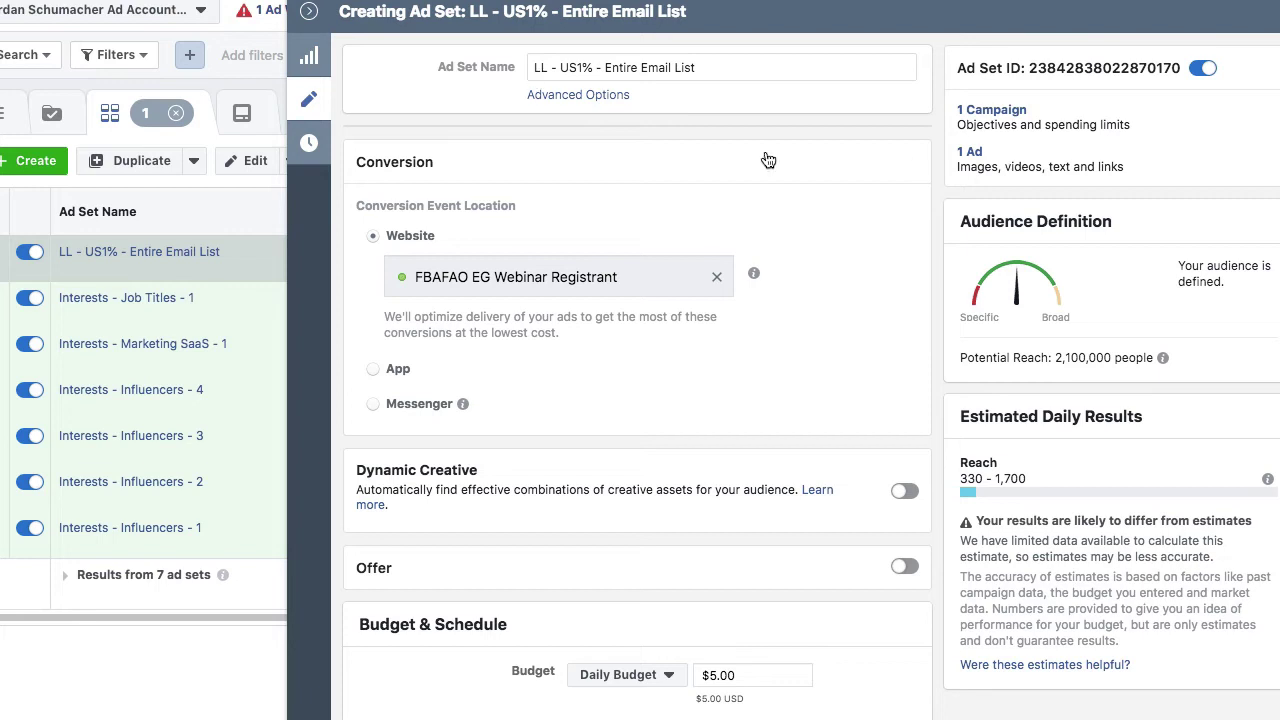
- Close the ad set editor and open the ad sets of the JSA - Lookalikes campaign from the campaign list
{"action": "left_click", "coordinate": [311, 14]}
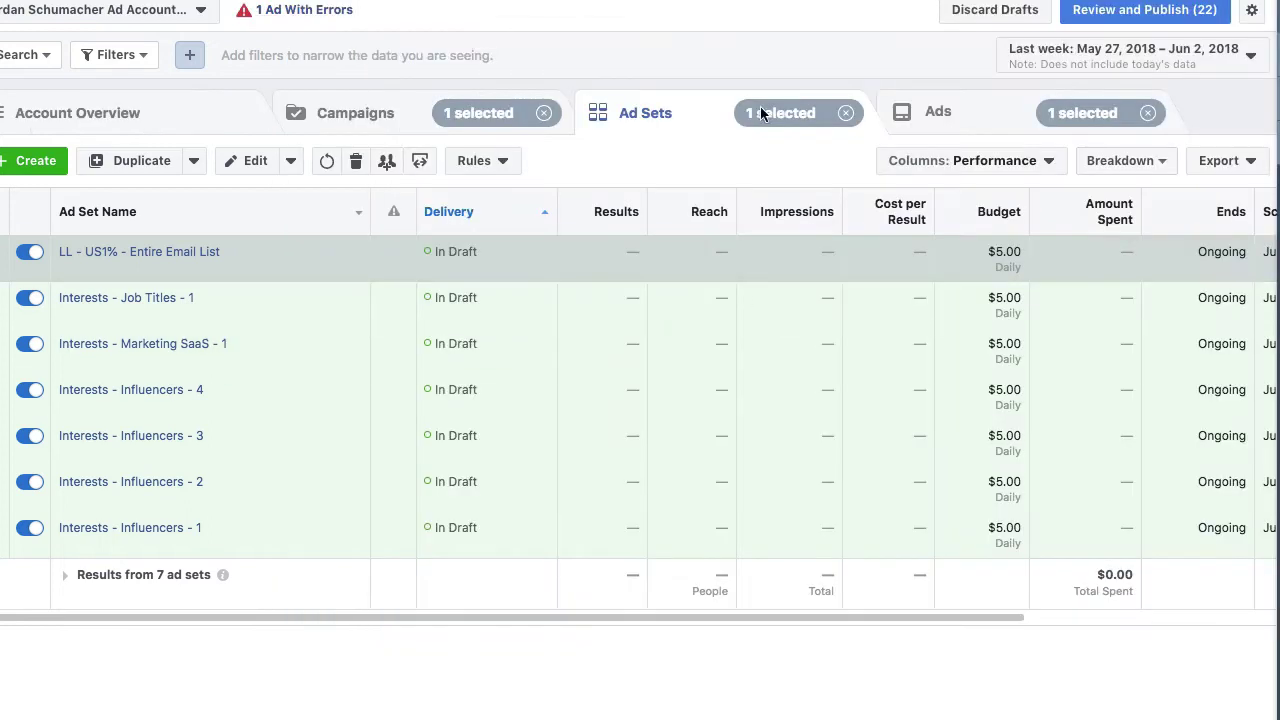
{"action": "left_click", "coordinate": [846, 114]}
{"action": "left_click", "coordinate": [386, 118]}
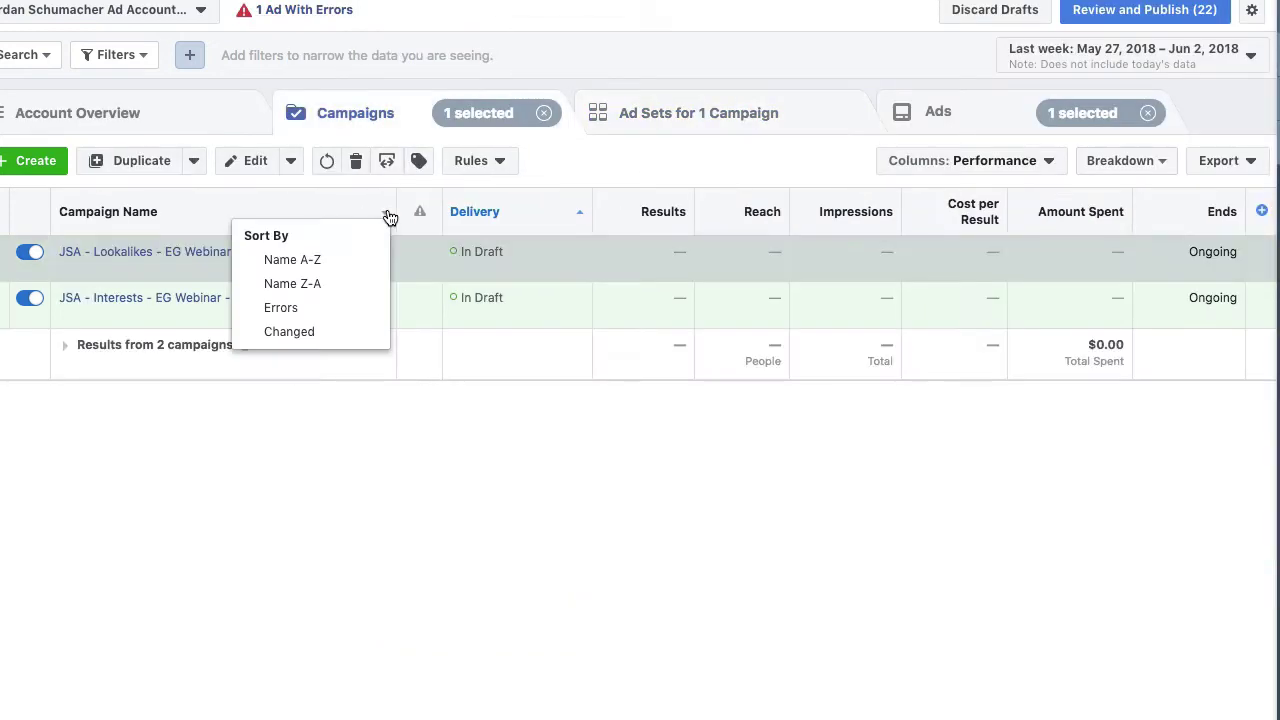
{"action": "left_click", "coordinate": [100, 252]}
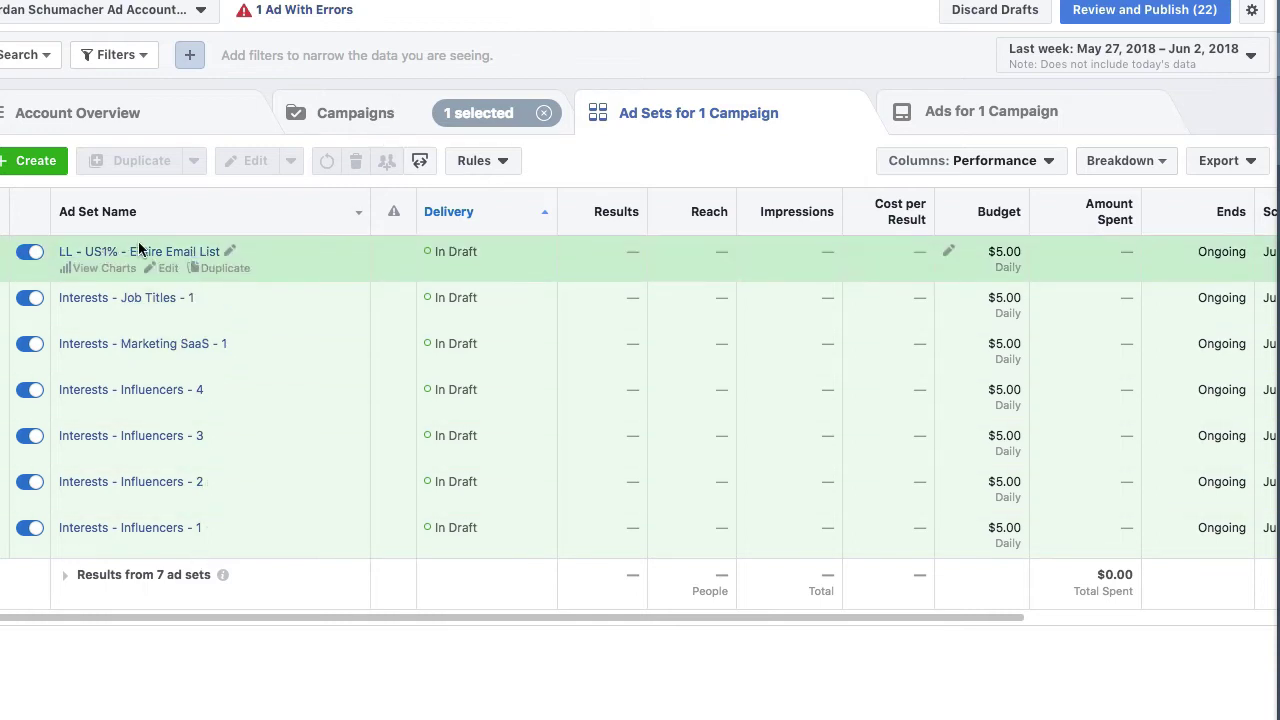
- Duplicate the "LL - US1% - Entire Email List" ad set once into the existing campaign "JSA - Lookalikes - EG Webinar - Registrant Conversions"
{"action": "left_click", "coordinate": [222, 270]}
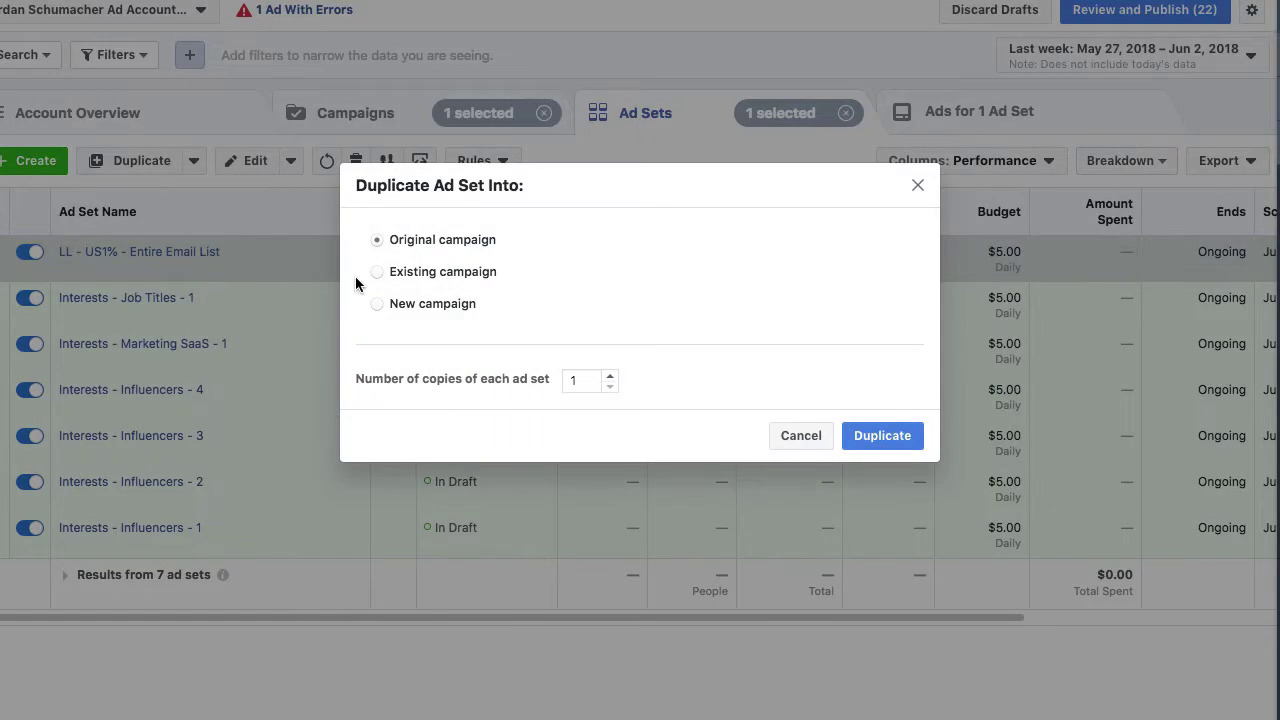
{"action": "left_click", "coordinate": [390, 272]}
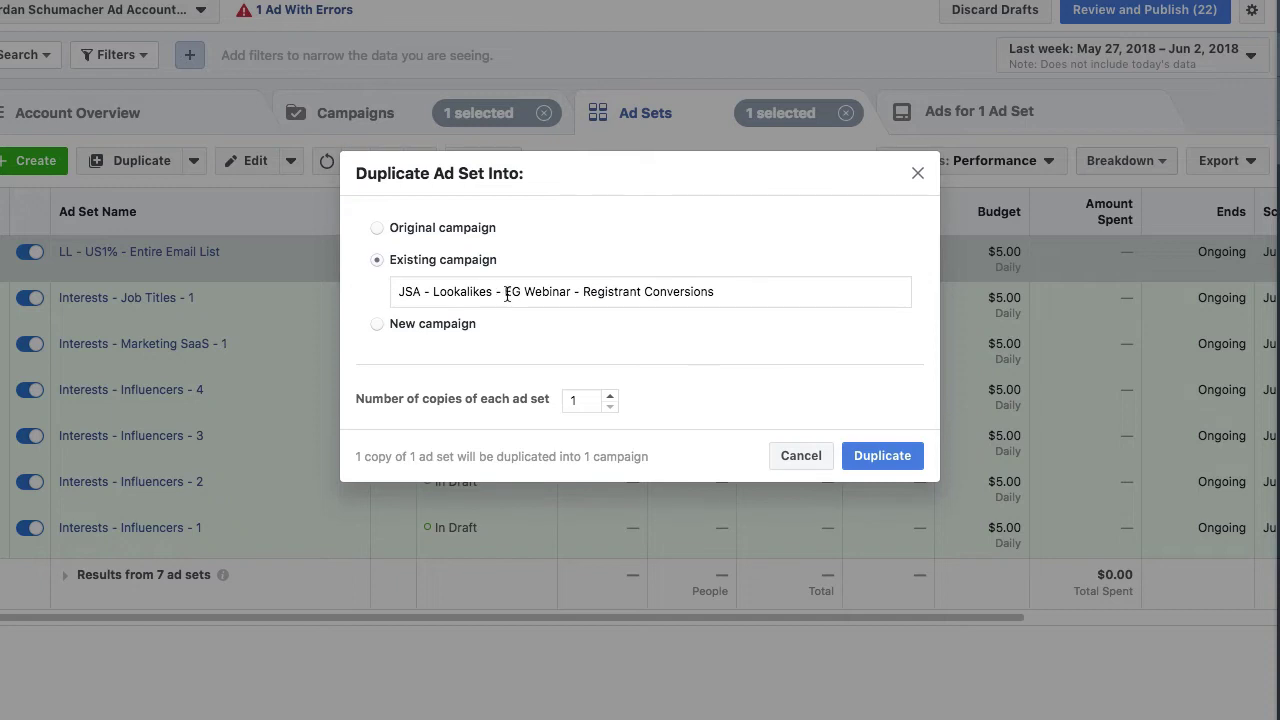
{"action": "left_click", "coordinate": [905, 457]}
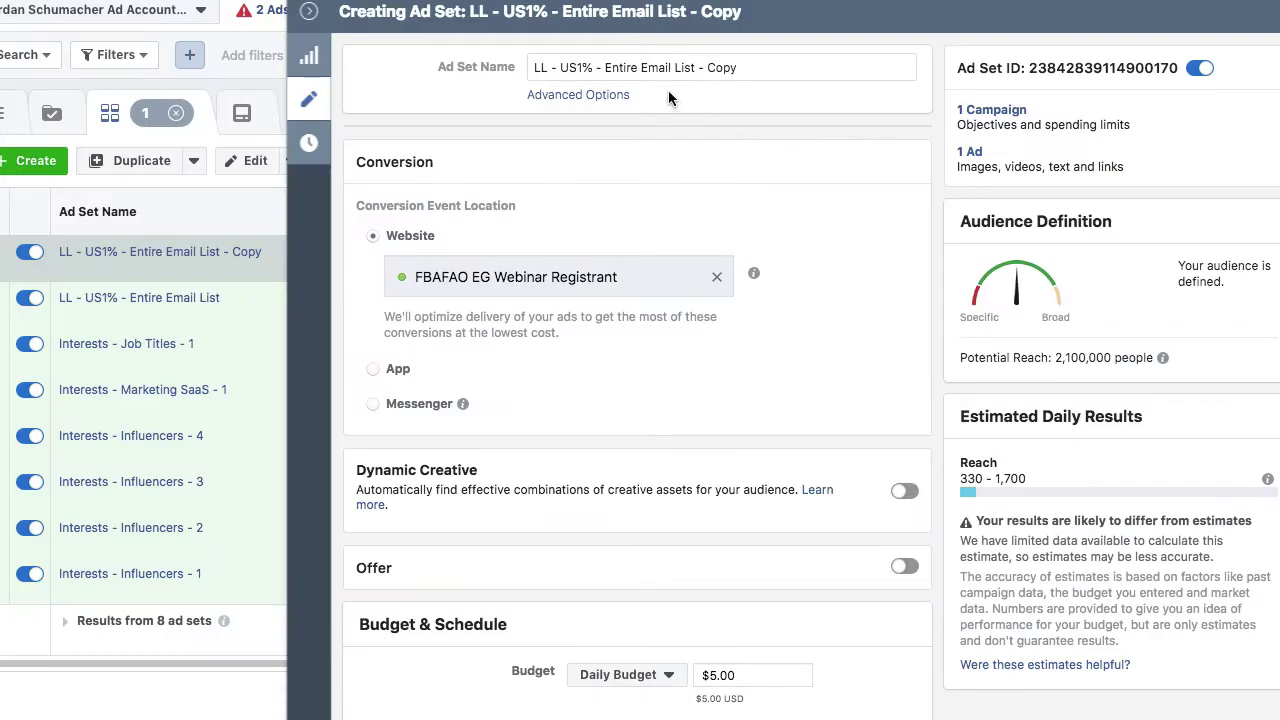
- Rename the duplicated ad set as "LL - US1% - 3% - JSA - Entire Email List"
{"action": "left_click", "coordinate": [597, 67]}
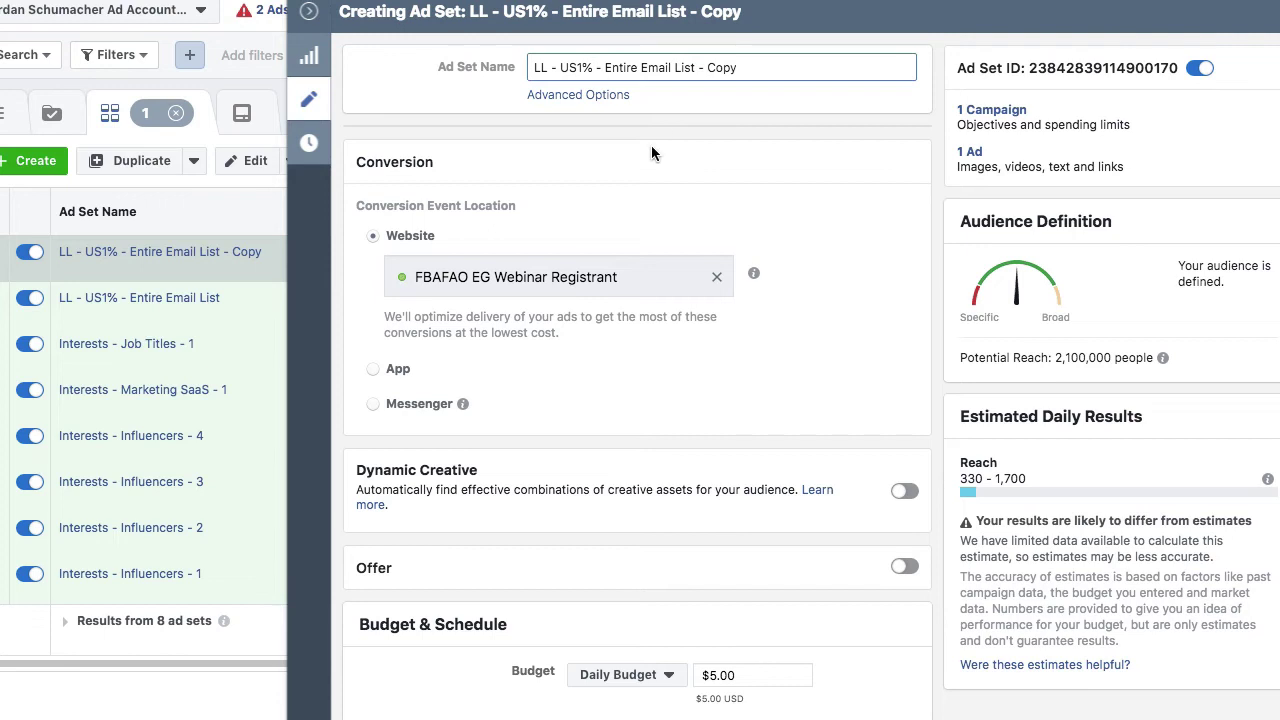
{"action": "type", "text": "-  "}
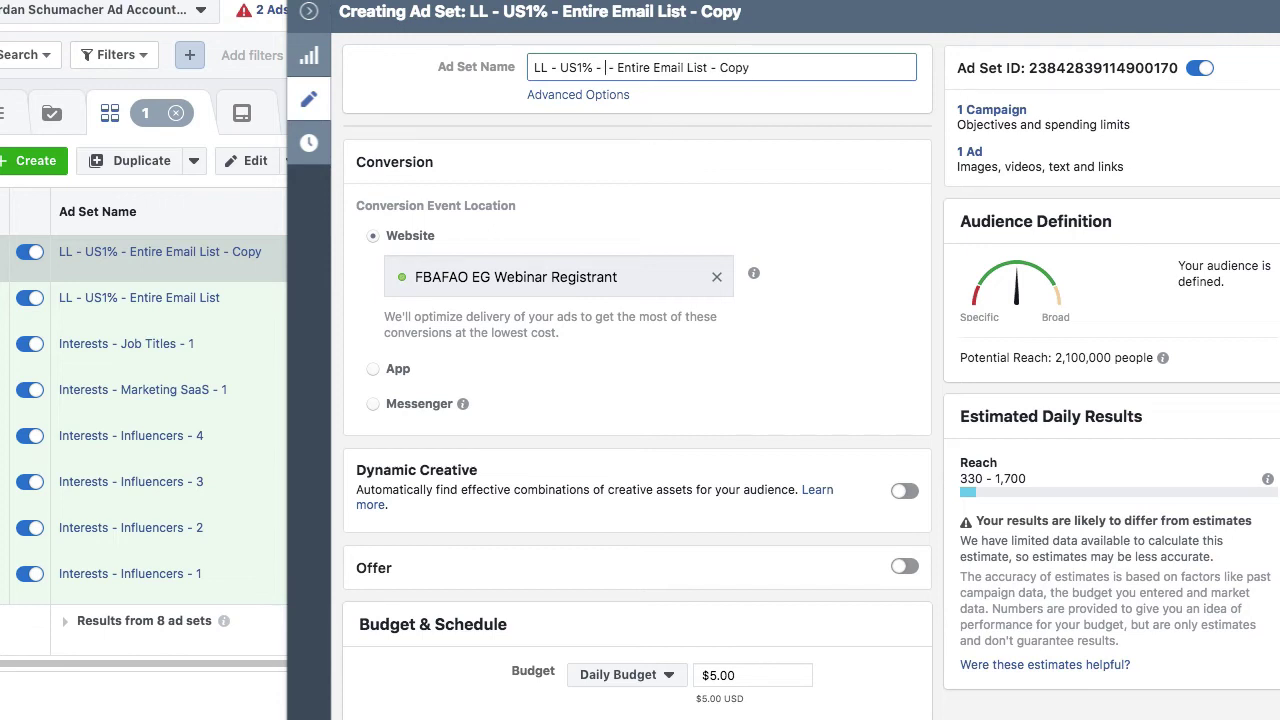
{"action": "type", "text": "3%"}
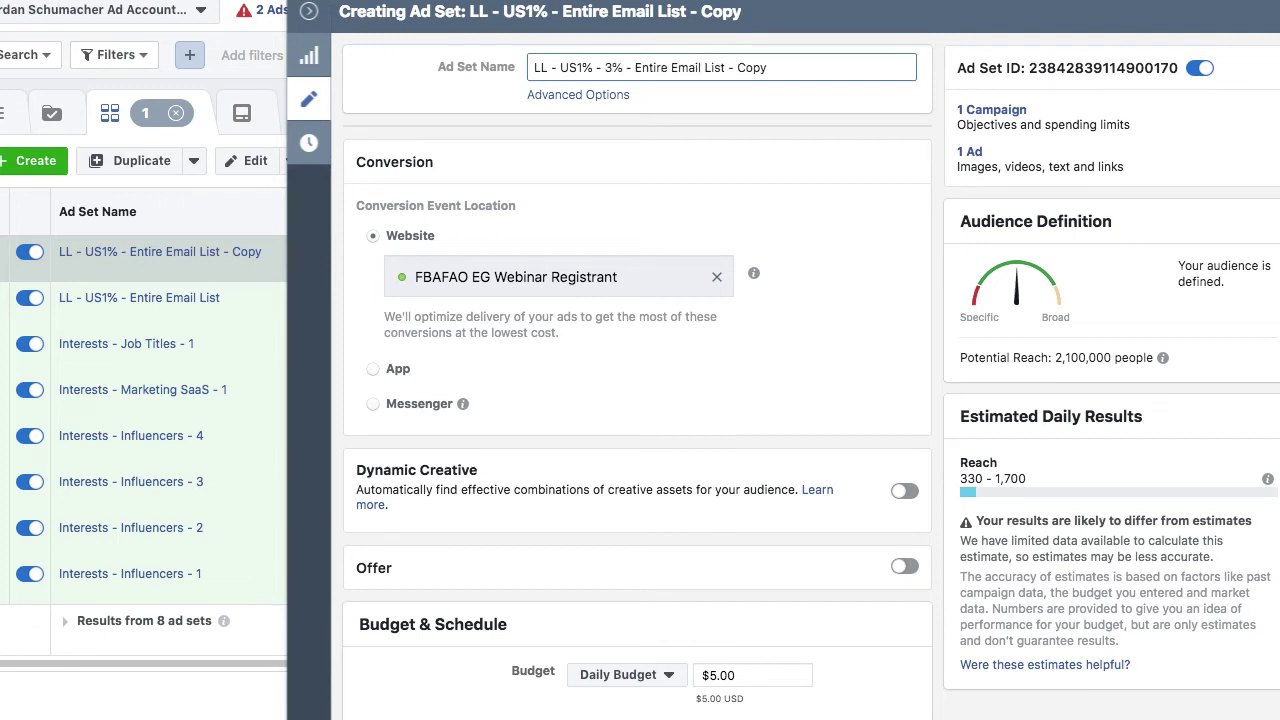
{"action": "left_click_drag", "start_coordinate": [770, 67], "coordinate": [728, 67]}
{"action": "key", "text": "BackSpace"}
{"action": "left_click", "coordinate": [635, 67]}
{"action": "type", "text": "JSA -"}
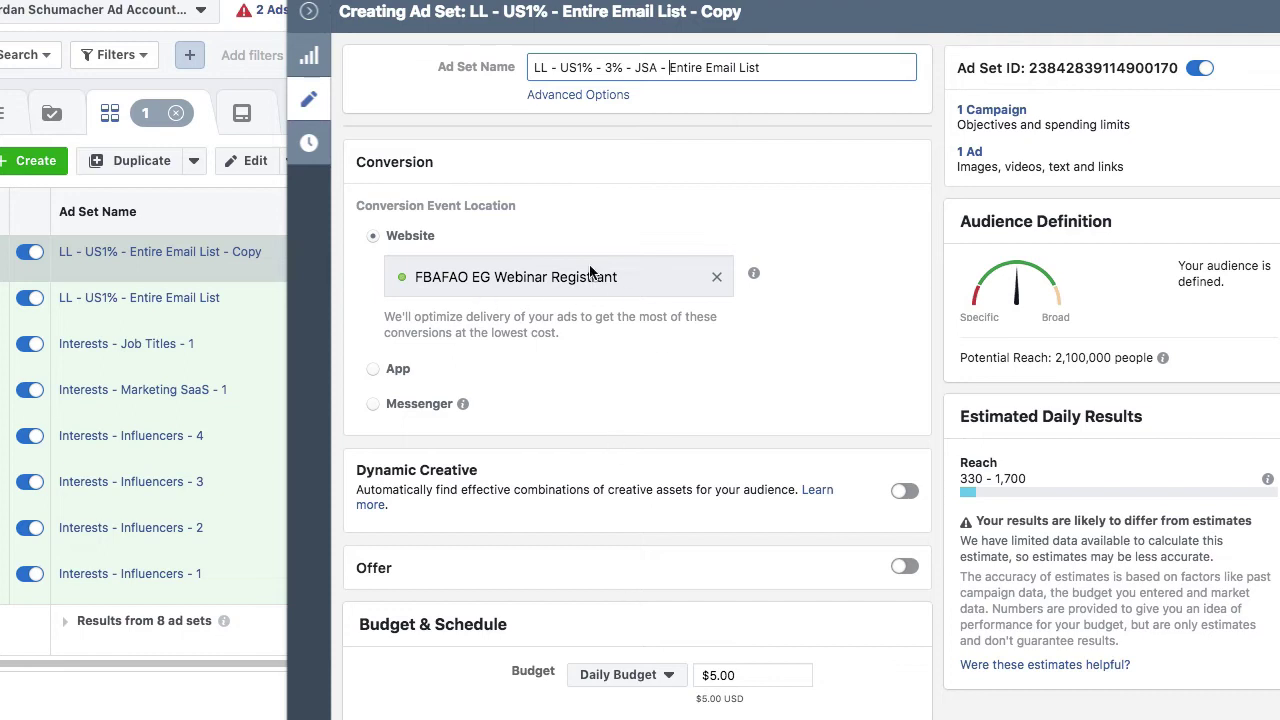
- Replace the ad set's custom audience with "Lookalike (US, 1% to 3%) - JSA - Entire Email List" and close the editor
{"action": "scroll", "coordinate": [591, 274], "scroll_direction": "down", "scroll_amount": 6}
{"action": "scroll", "coordinate": [633, 393], "scroll_direction": "down", "scroll_amount": 2}
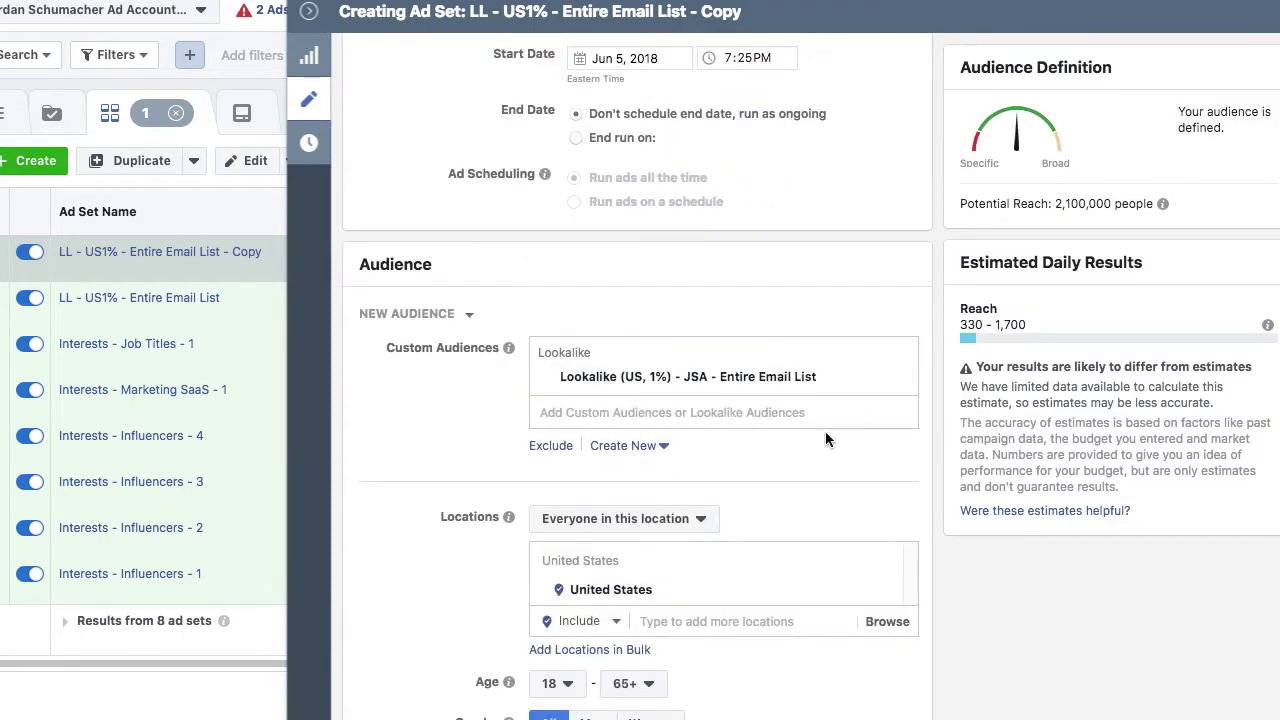
{"action": "mouse_move", "coordinate": [900, 384]}
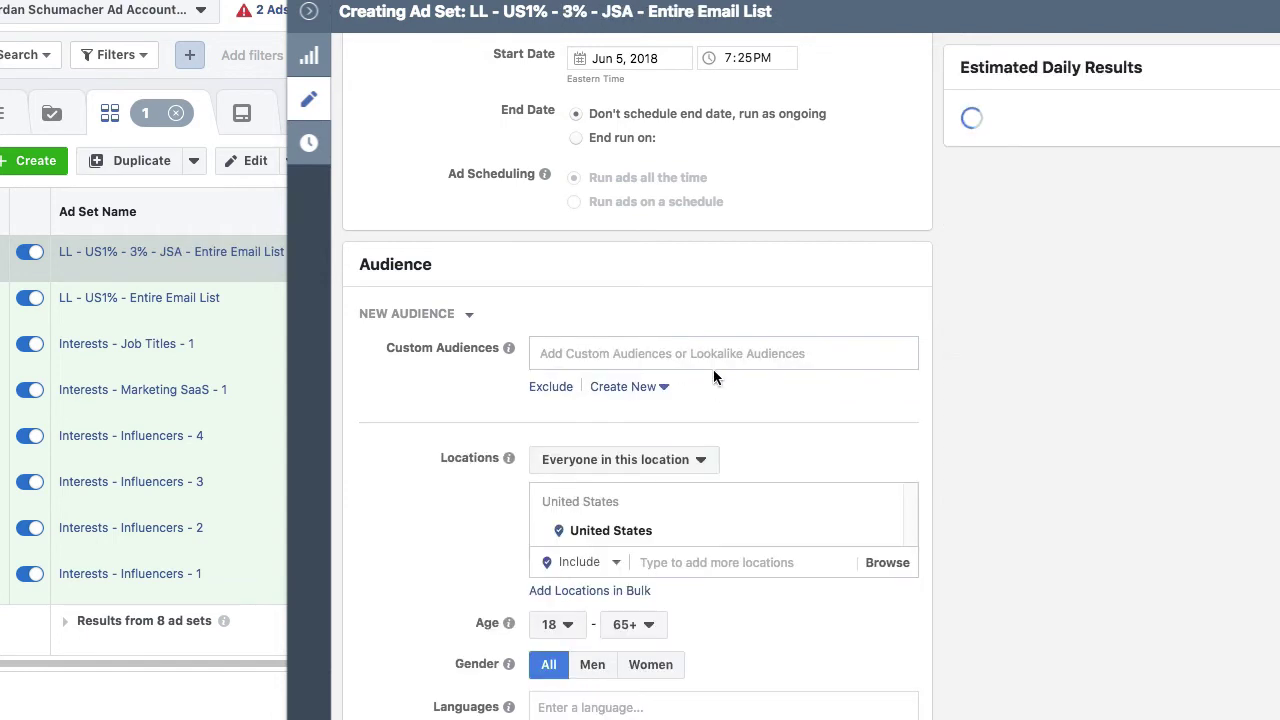
{"action": "left_click", "coordinate": [711, 355]}
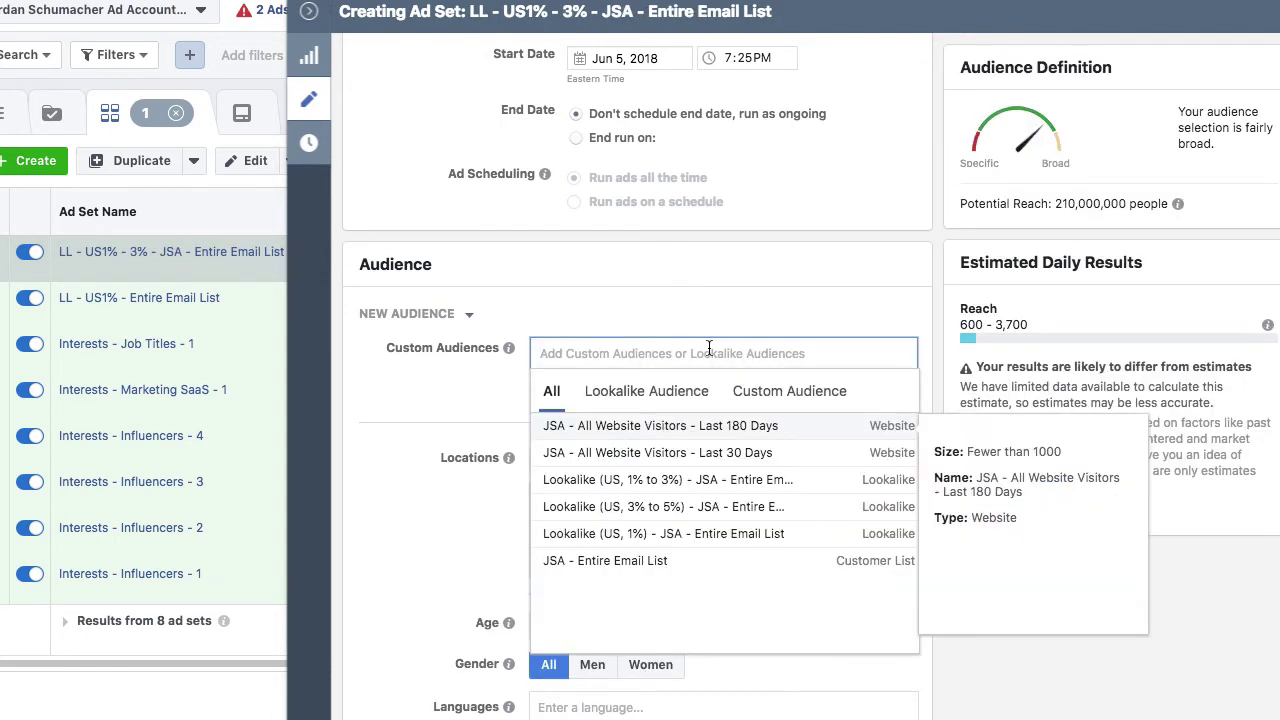
{"action": "left_click", "coordinate": [678, 487]}
{"action": "left_click", "coordinate": [765, 284]}
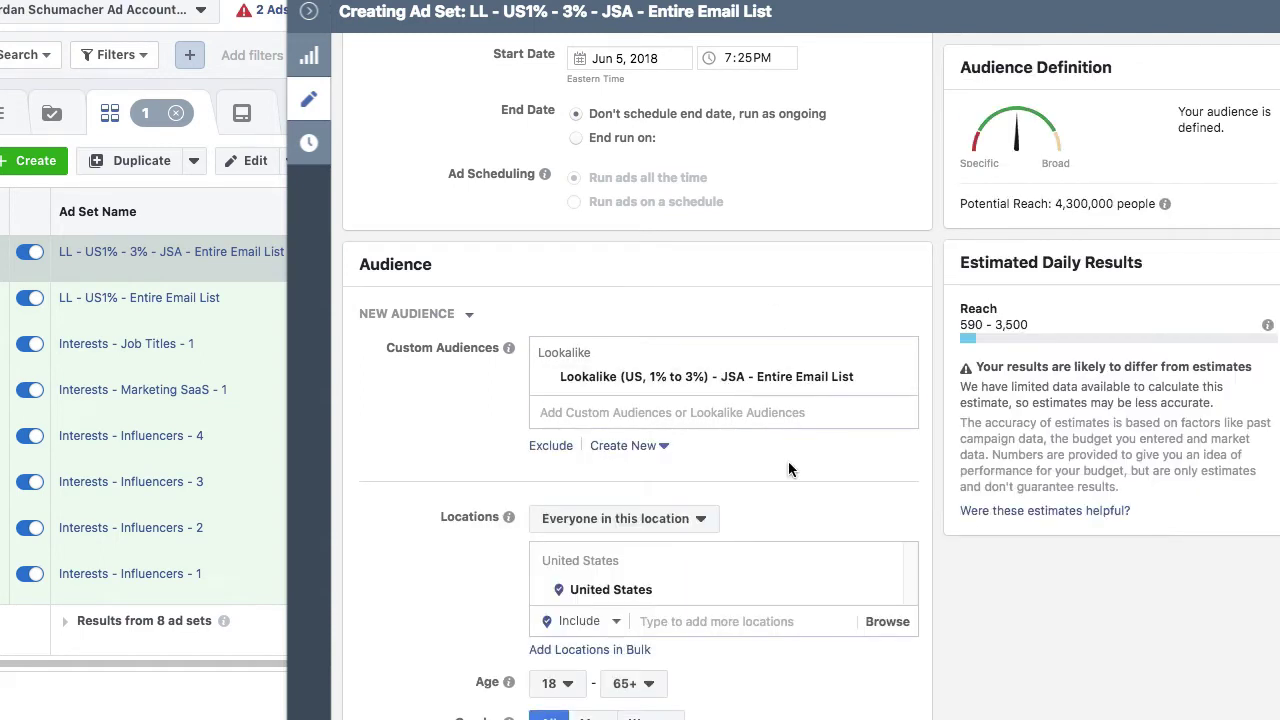
{"action": "scroll", "coordinate": [808, 488], "scroll_direction": "down", "scroll_amount": 6}
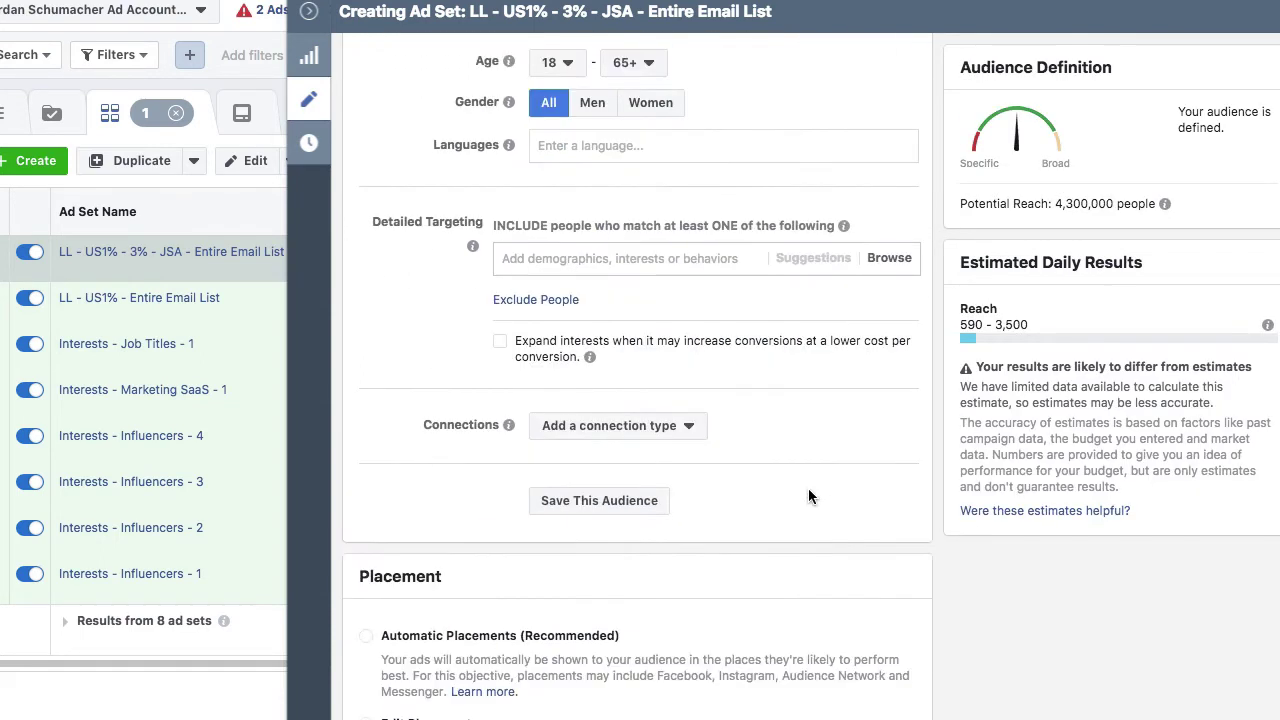
{"action": "scroll", "coordinate": [808, 496], "scroll_direction": "down", "scroll_amount": 12}
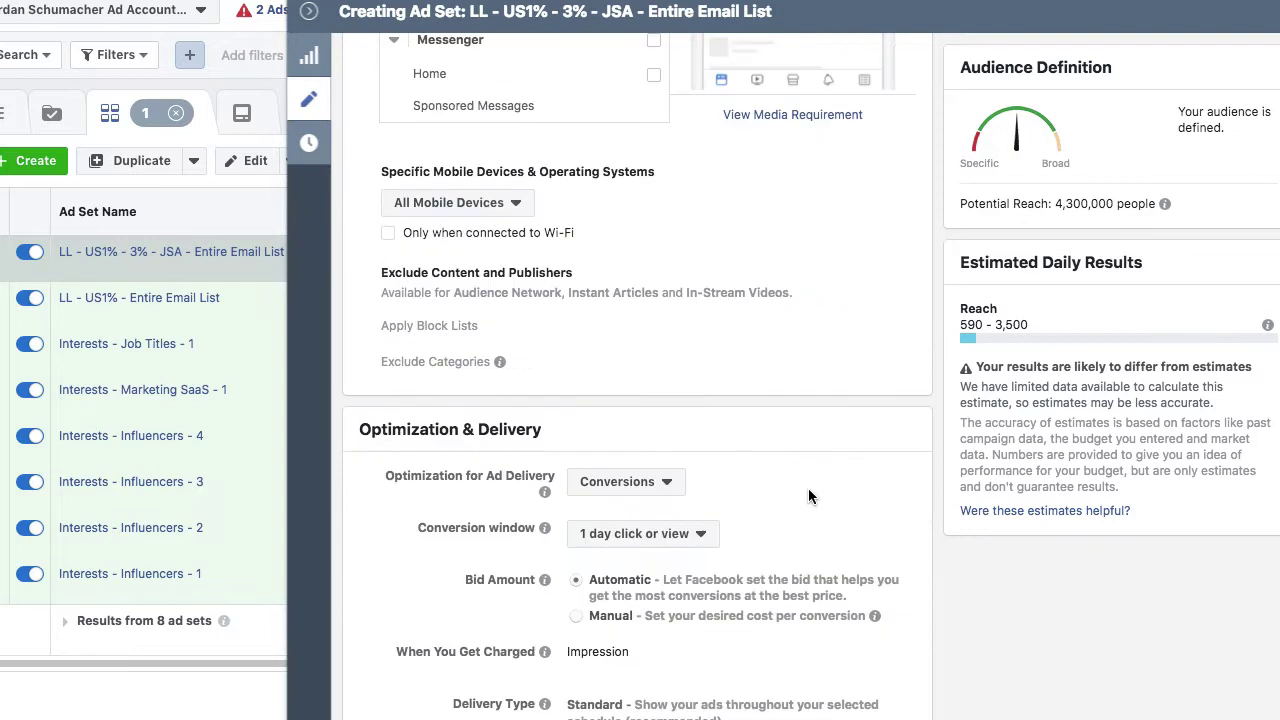
{"action": "left_click", "coordinate": [309, 11]}
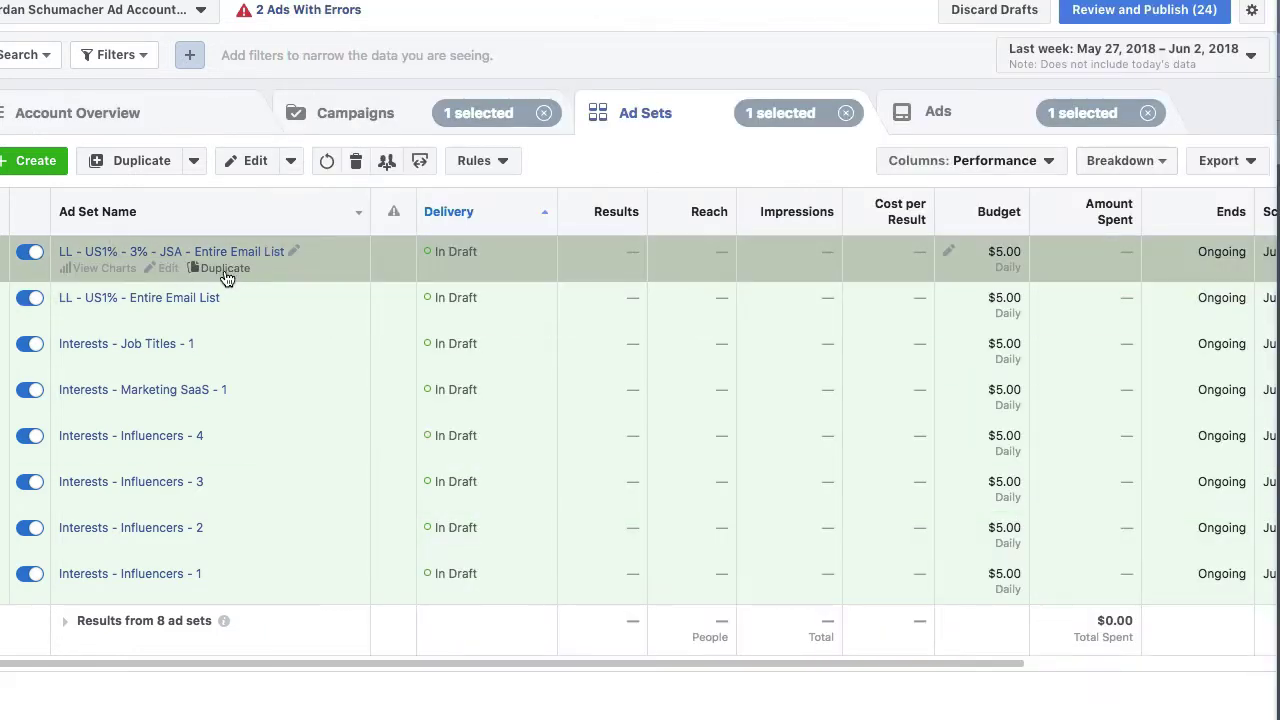
- Duplicate the "LL - US1% - 3% - JSA - Entire Email List" ad set once into the existing campaign "JSA - Lookalikes - EG Webinar - Registrant Conversions"
{"action": "left_click", "coordinate": [226, 278]}
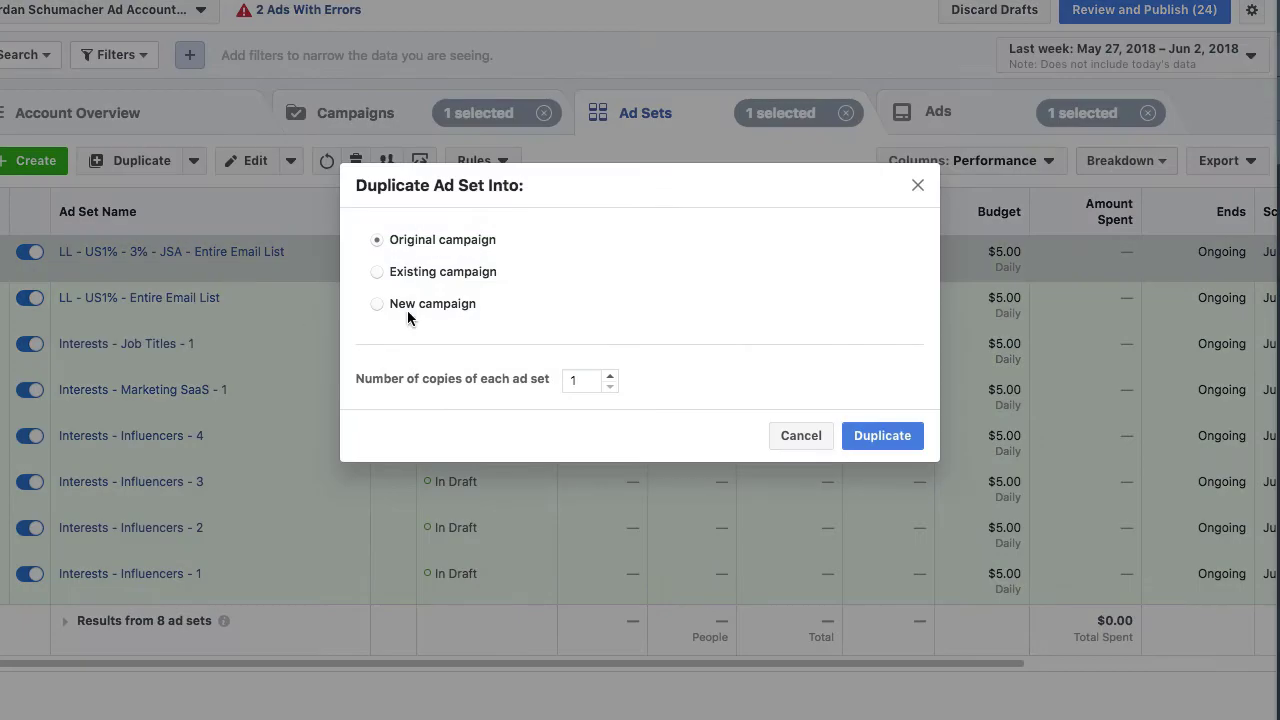
{"action": "left_click", "coordinate": [405, 272]}
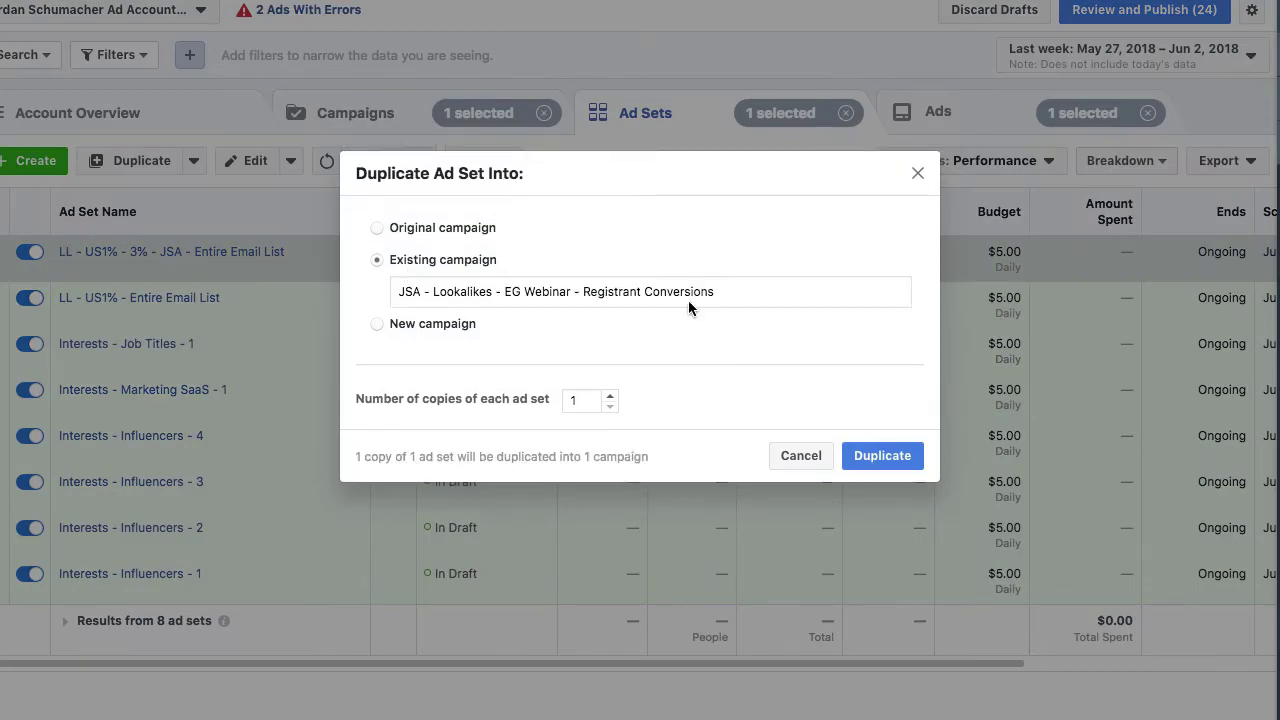
{"action": "left_click", "coordinate": [908, 457]}
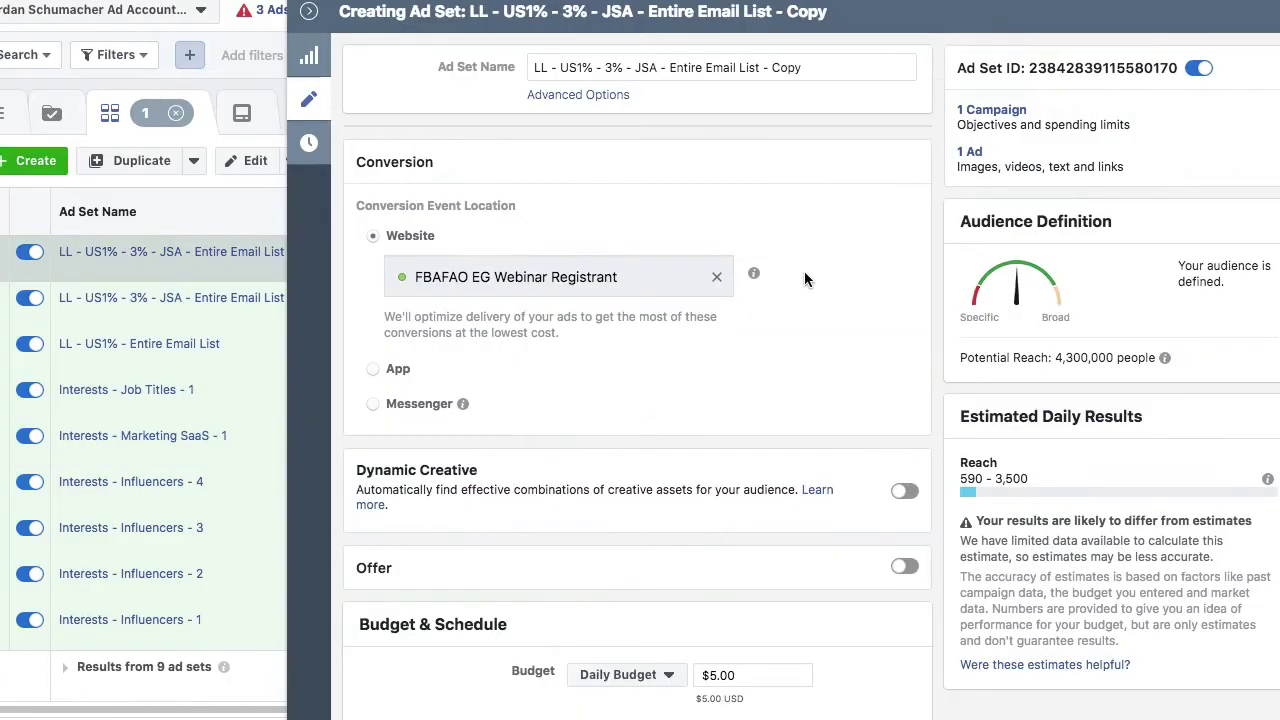
- Change the percentage range in the new copy's name so it reads "LL - US3% - 5% - JSA - Entire Email List - Copy"
{"action": "left_click_drag", "start_coordinate": [615, 68], "coordinate": [580, 68]}
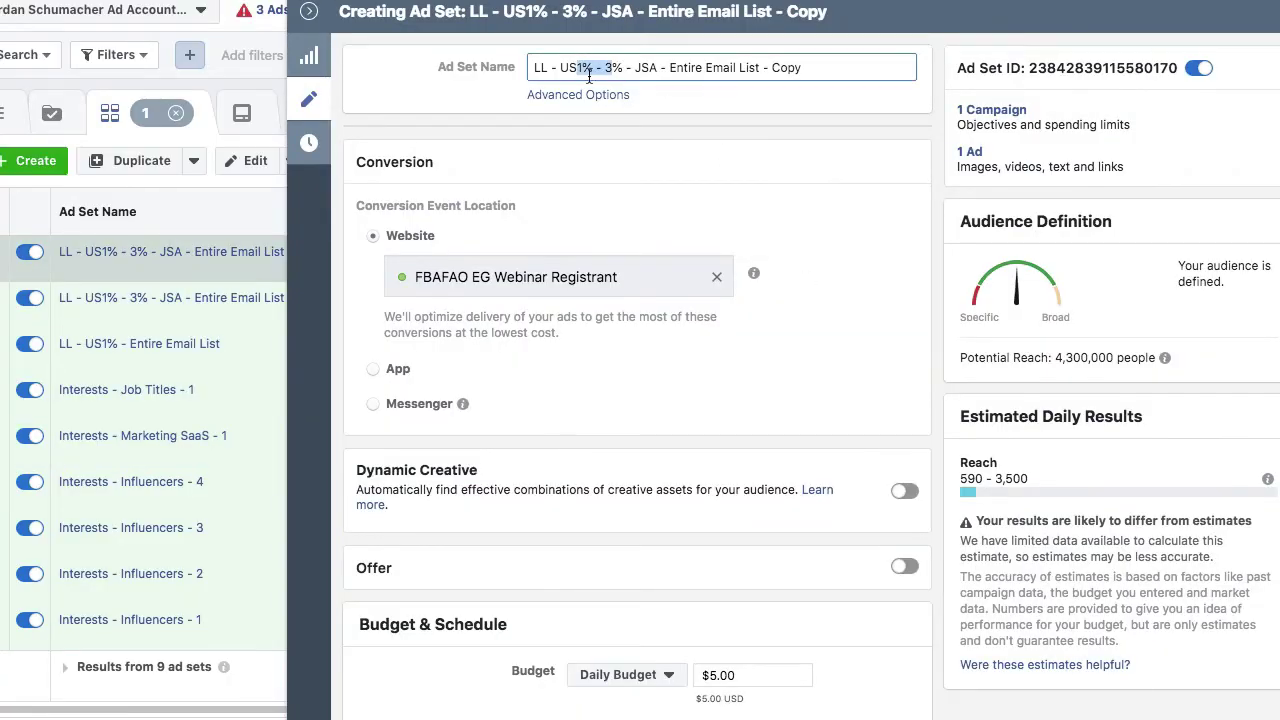
{"action": "key", "text": "BackSpace"}
{"action": "type", "text": "3% "}
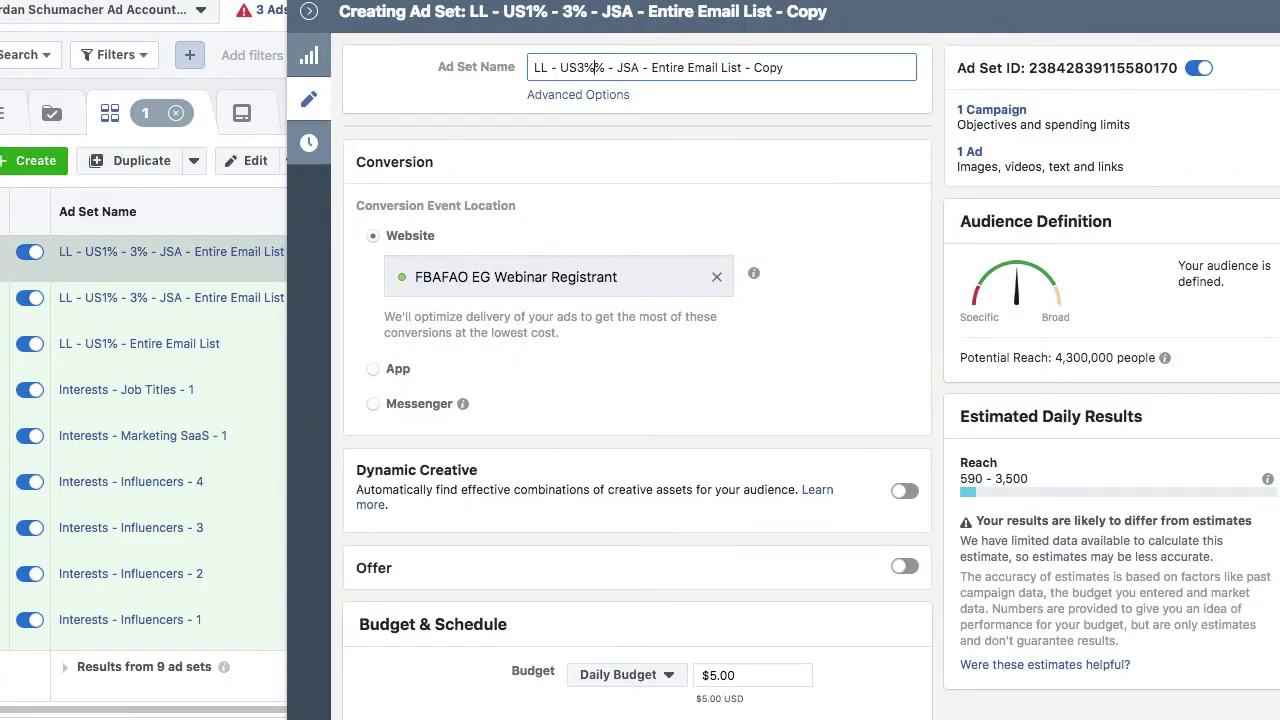
{"action": "type", "text": "- 5"}
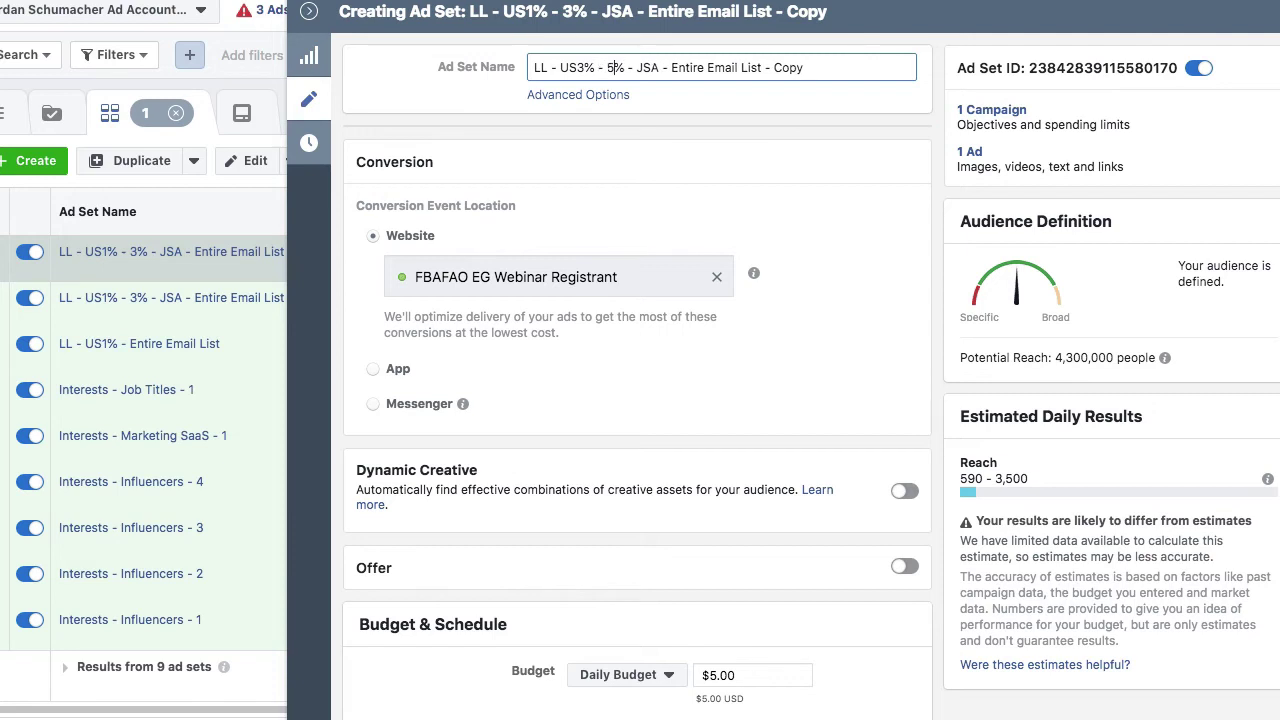
- Replace the copy's custom audience with "Lookalike (US, 3% to 5%) - JSA - Entire Email List" and close the editor
{"action": "scroll", "coordinate": [718, 212], "scroll_direction": "down", "scroll_amount": 10}
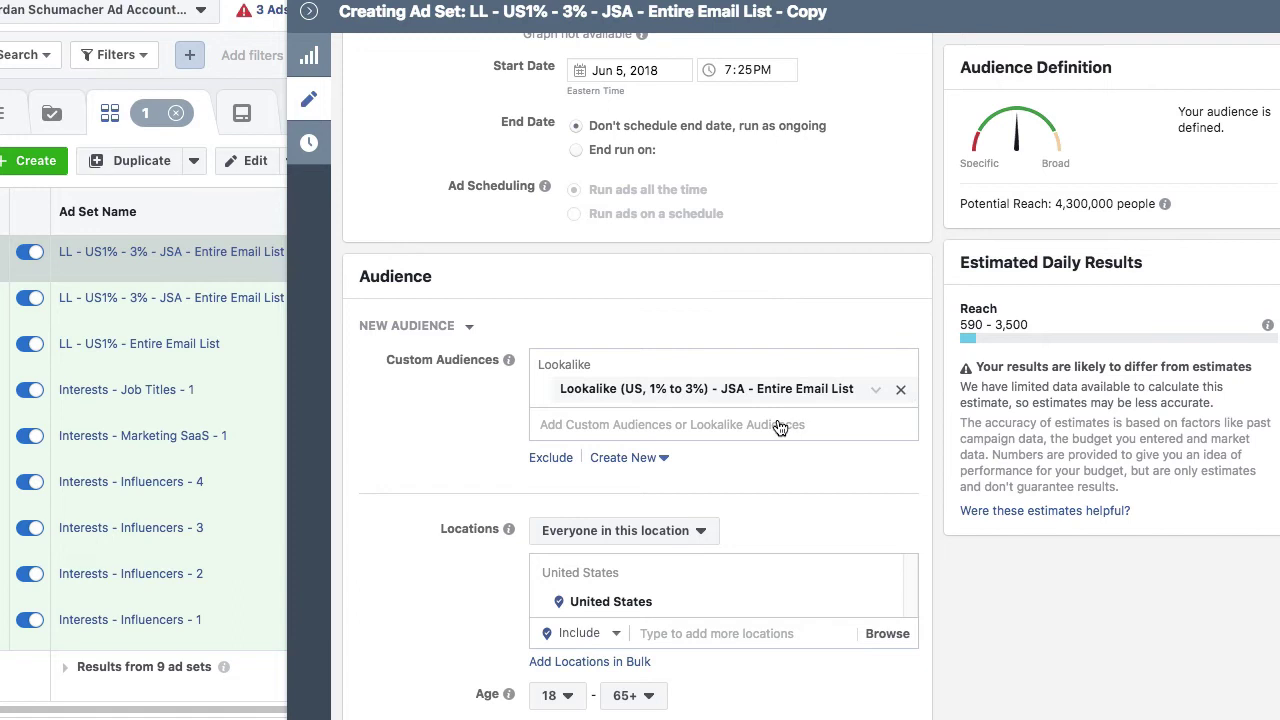
{"action": "left_click", "coordinate": [900, 390]}
{"action": "left_click", "coordinate": [713, 365]}
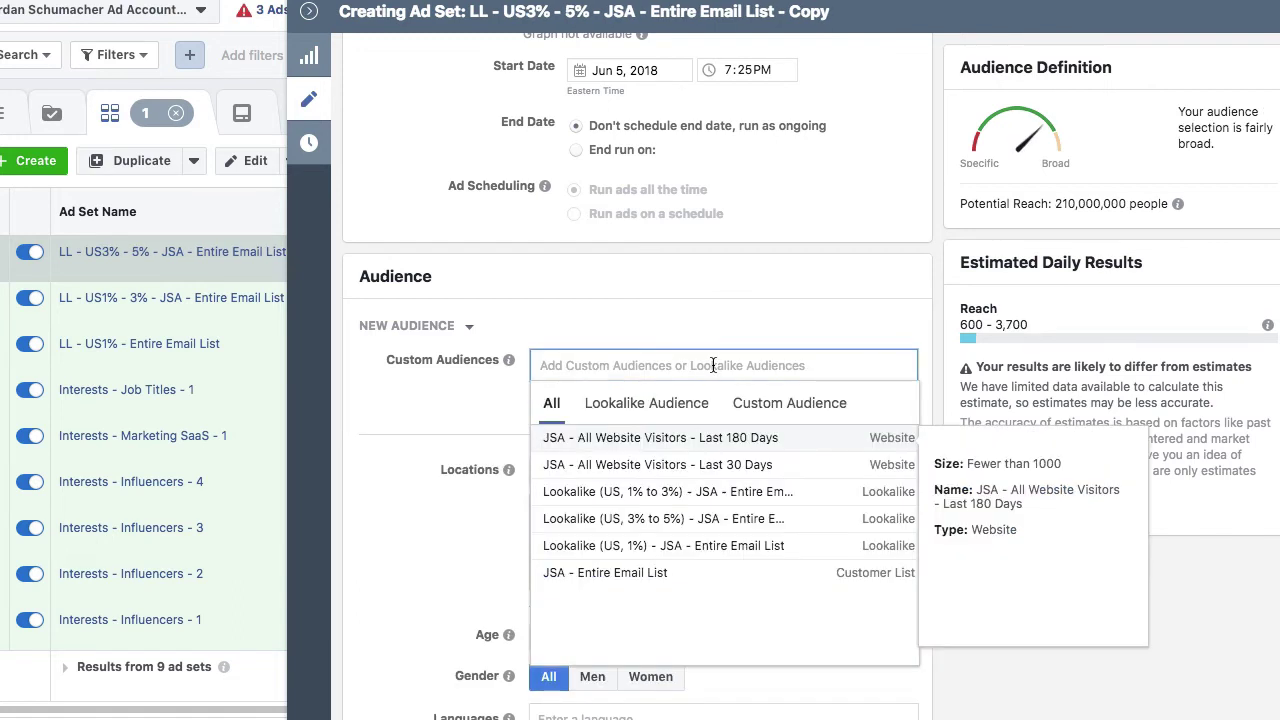
{"action": "left_click", "coordinate": [765, 518]}
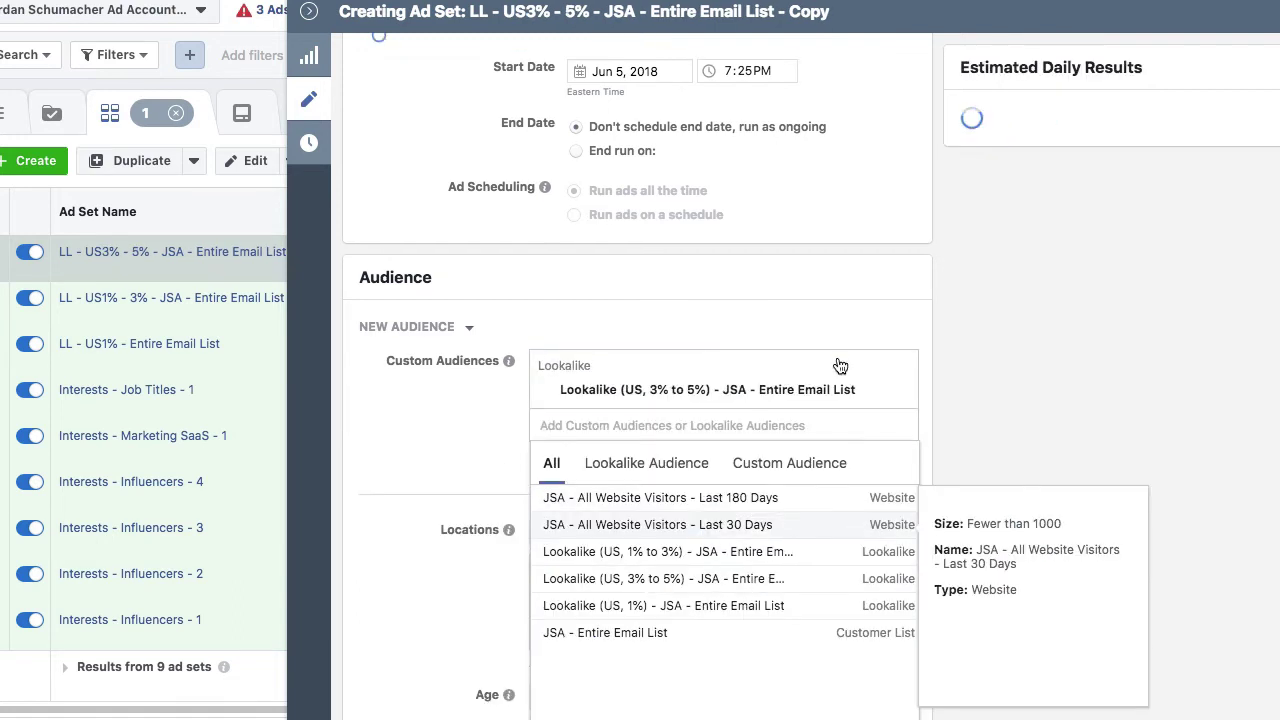
{"action": "left_click", "coordinate": [821, 292]}
{"action": "scroll", "coordinate": [818, 323], "scroll_direction": "down", "scroll_amount": 13}
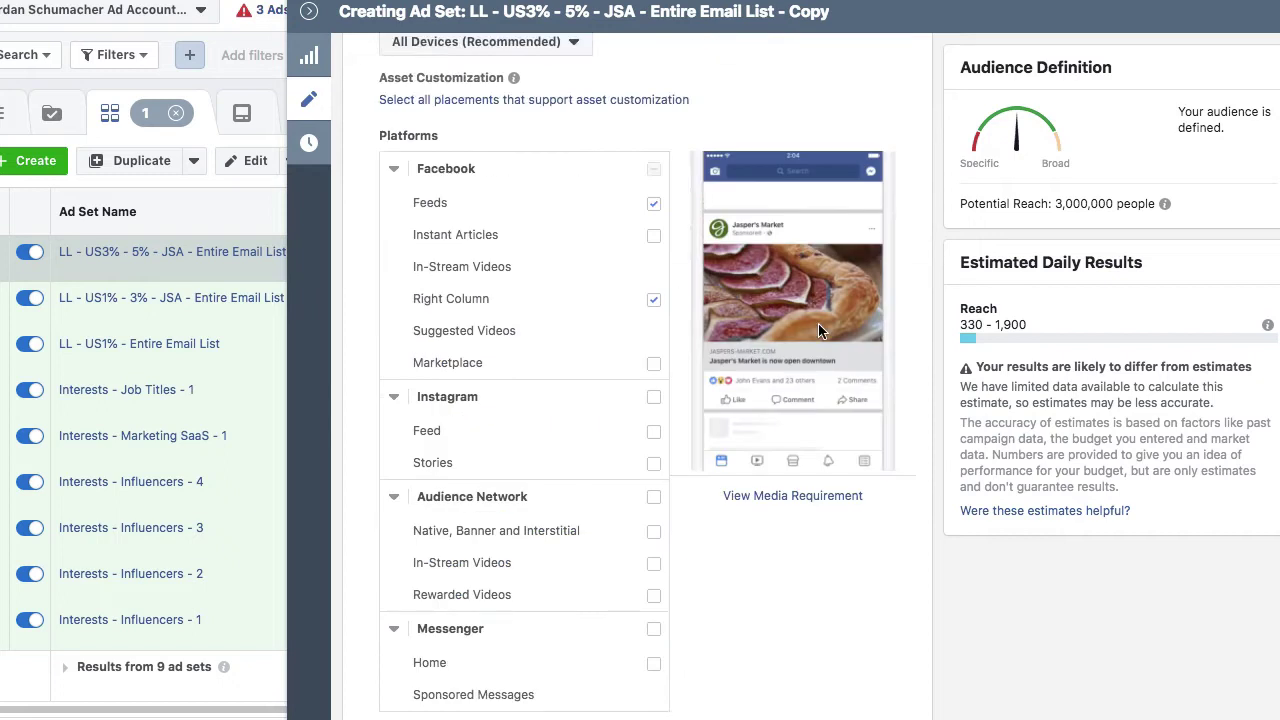
{"action": "scroll", "coordinate": [818, 323], "scroll_direction": "down", "scroll_amount": 6}
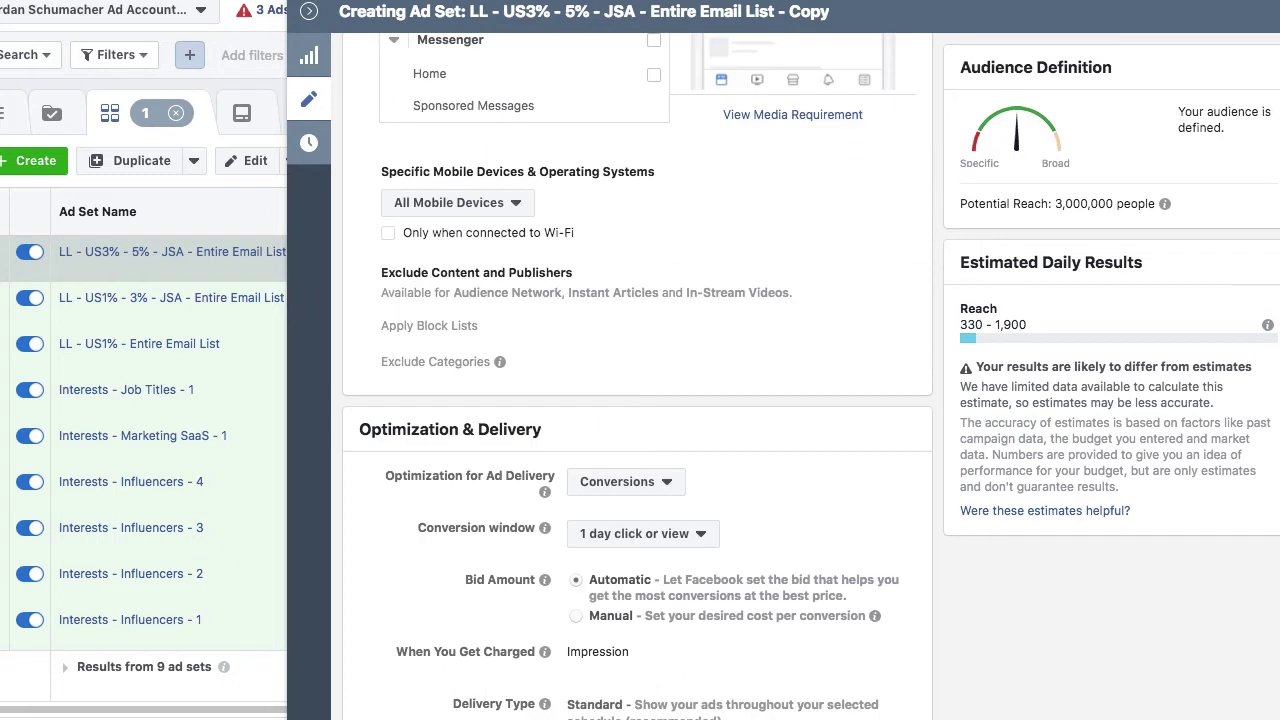
{"action": "left_click", "coordinate": [309, 12]}
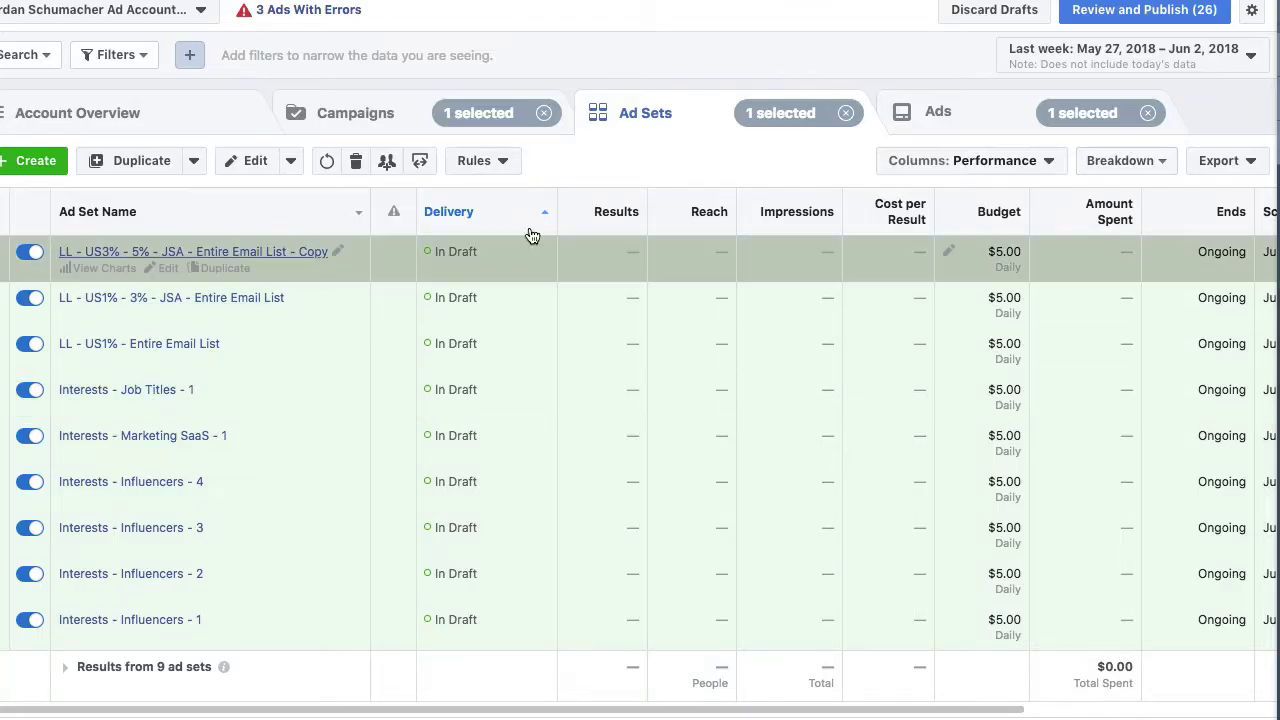
- Clear the selection of the US3% - 5% ad set and open the list of ads
{"action": "left_click", "coordinate": [966, 121]}
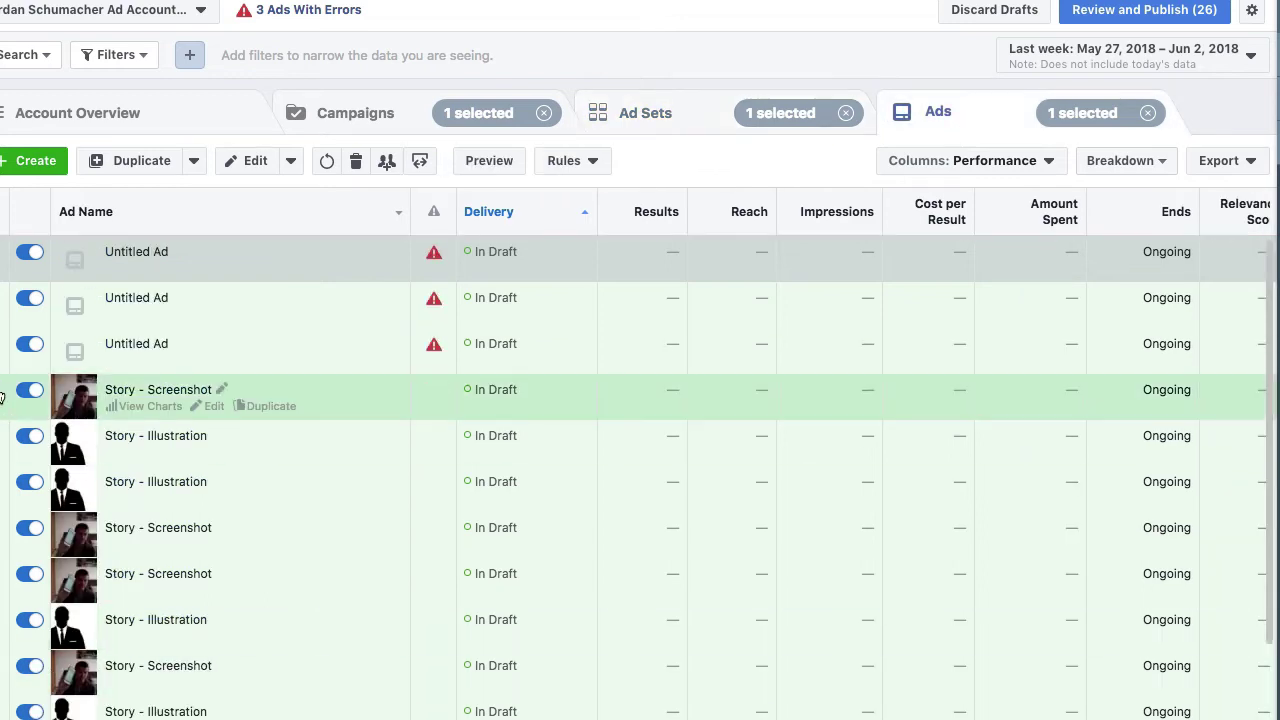
{"action": "left_click", "coordinate": [660, 114]}
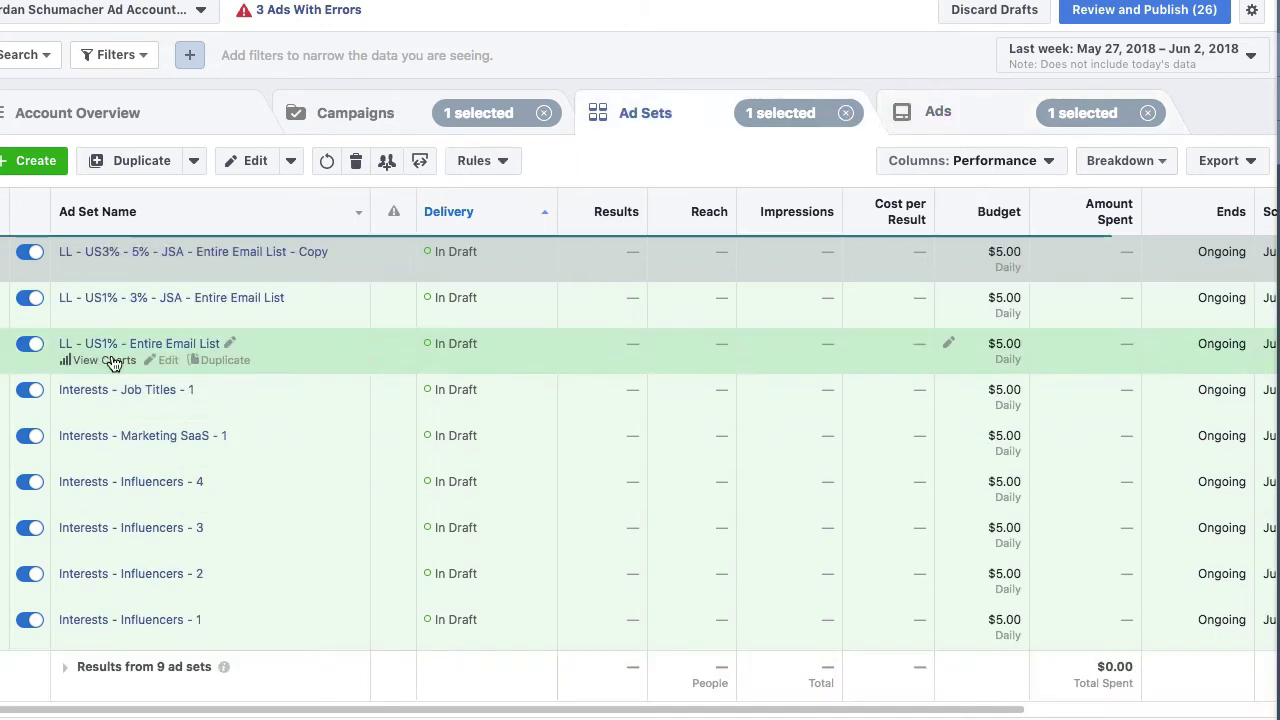
{"action": "left_click", "coordinate": [3, 254]}
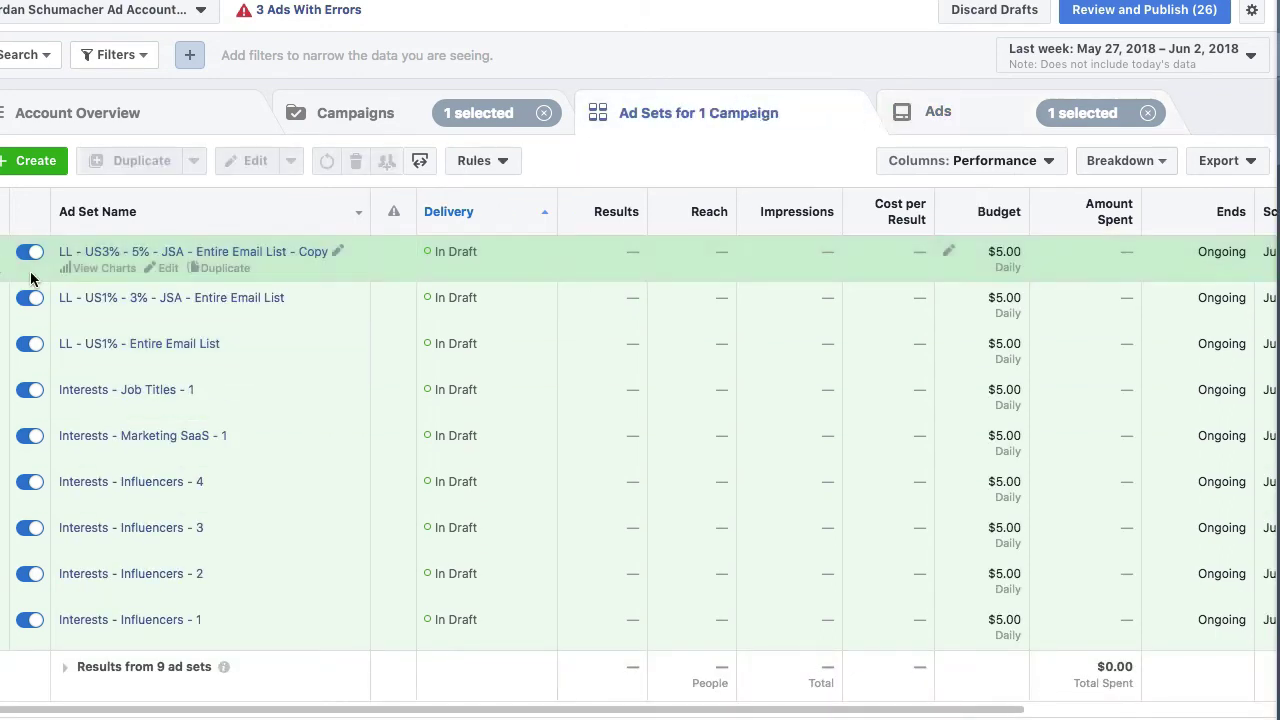
{"action": "left_click", "coordinate": [1020, 106]}
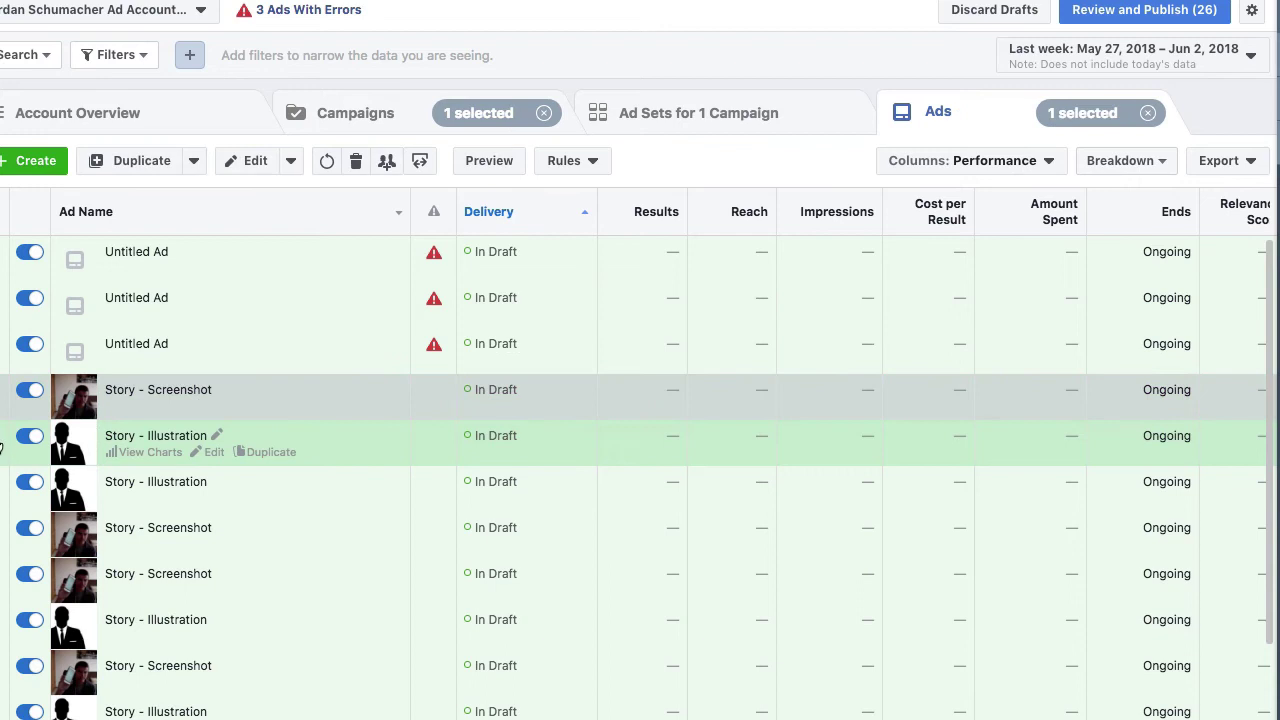
- Duplicate one Story - Screenshot and one Story - Illustration ad into all ad sets of "JSA - Lookalikes - EG Webinar - Registrant Conversions", then close the editor
{"action": "left_click", "coordinate": [3, 440]}
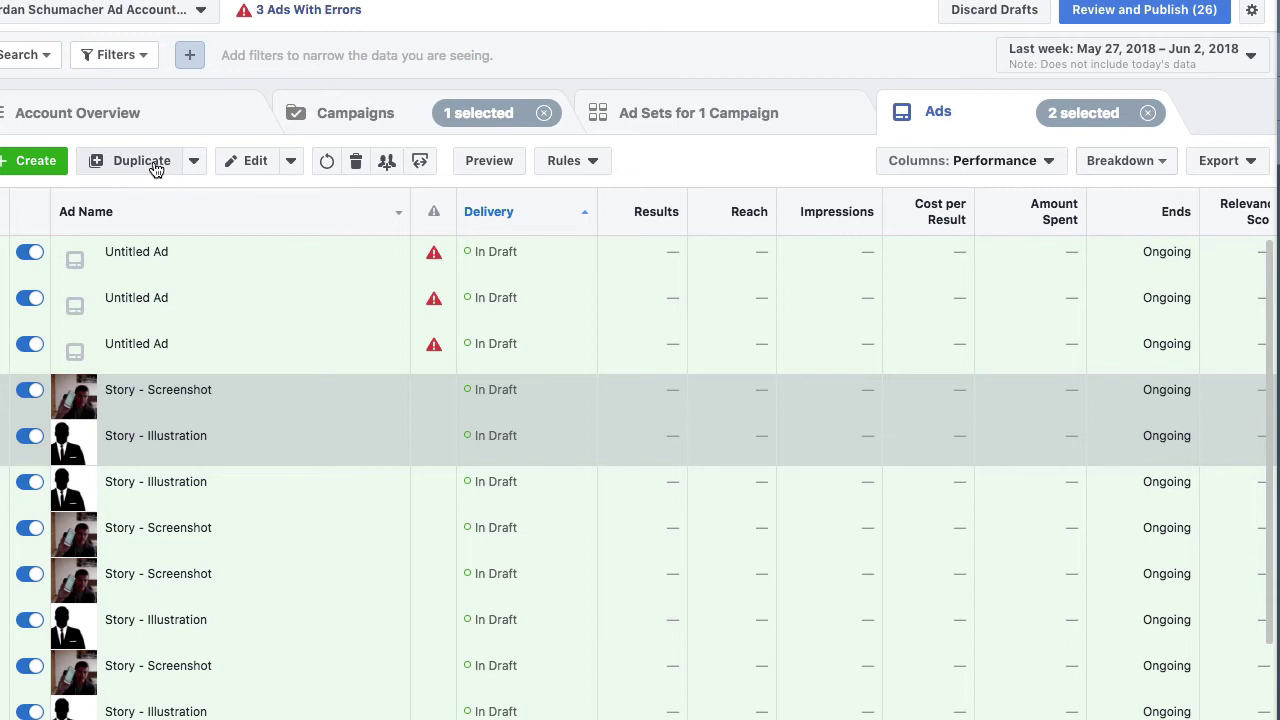
{"action": "left_click", "coordinate": [155, 166]}
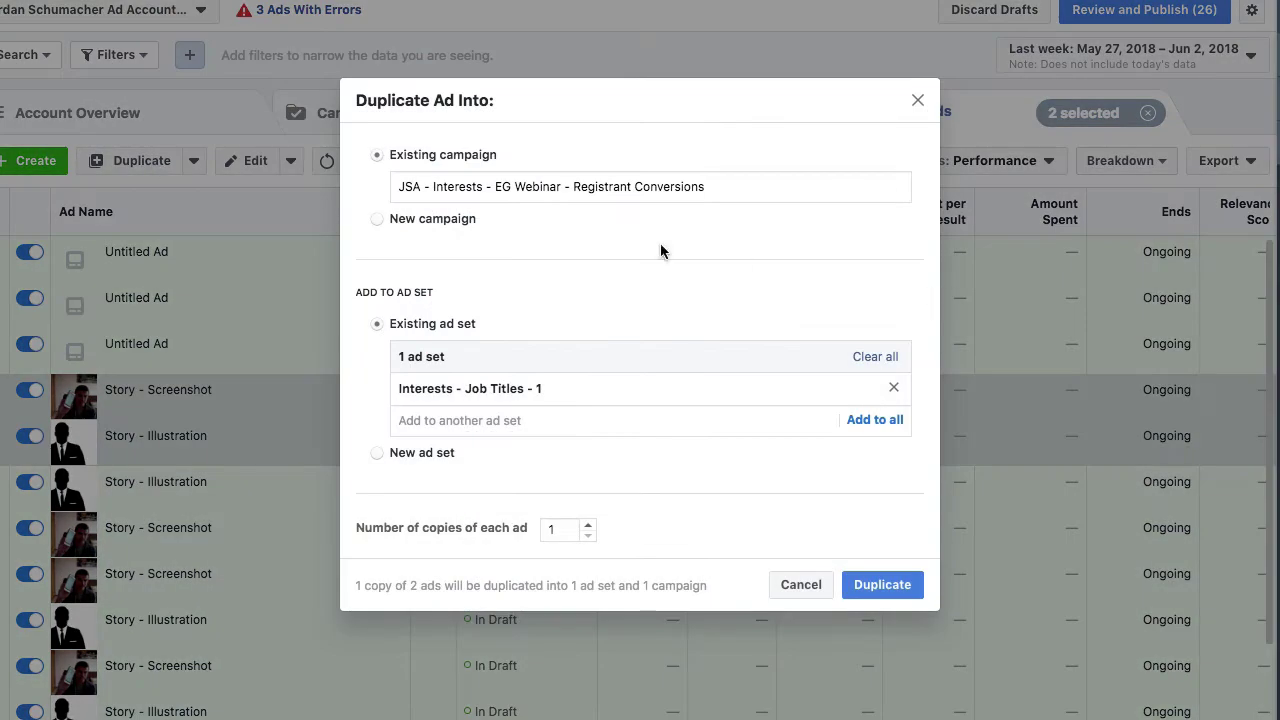
{"action": "left_click", "coordinate": [571, 190]}
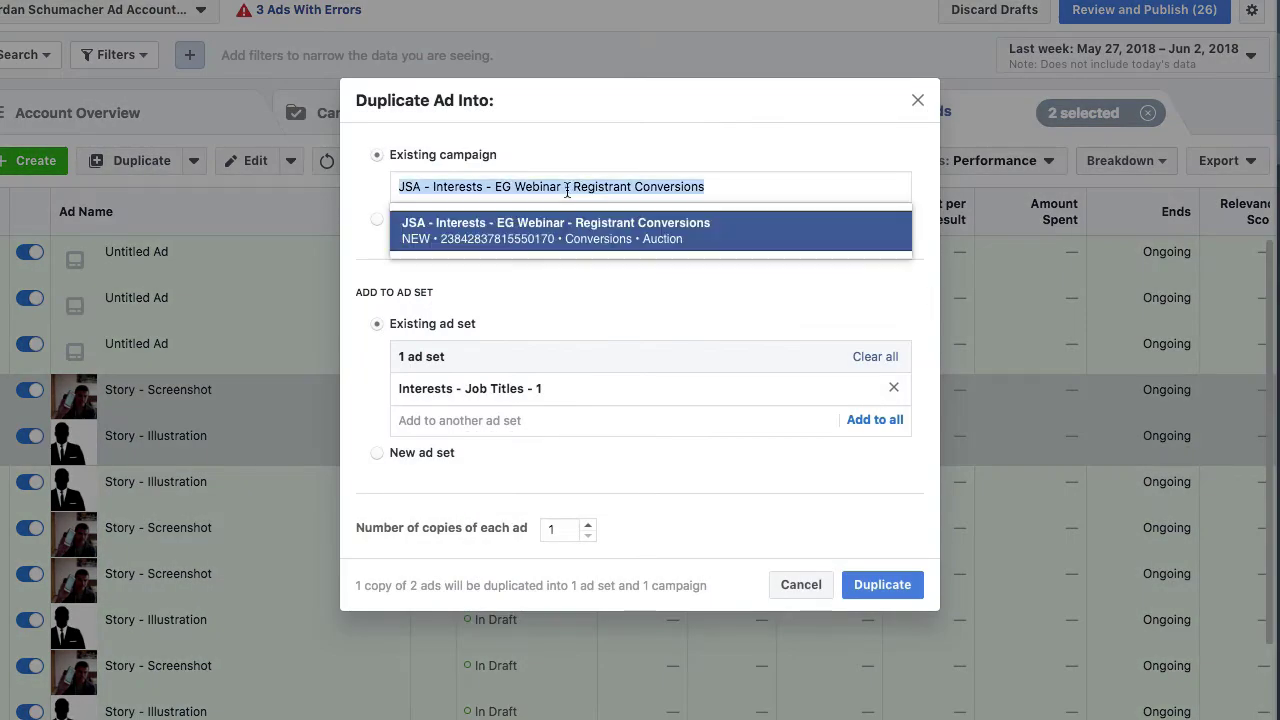
{"action": "key", "text": "BackSpace"}
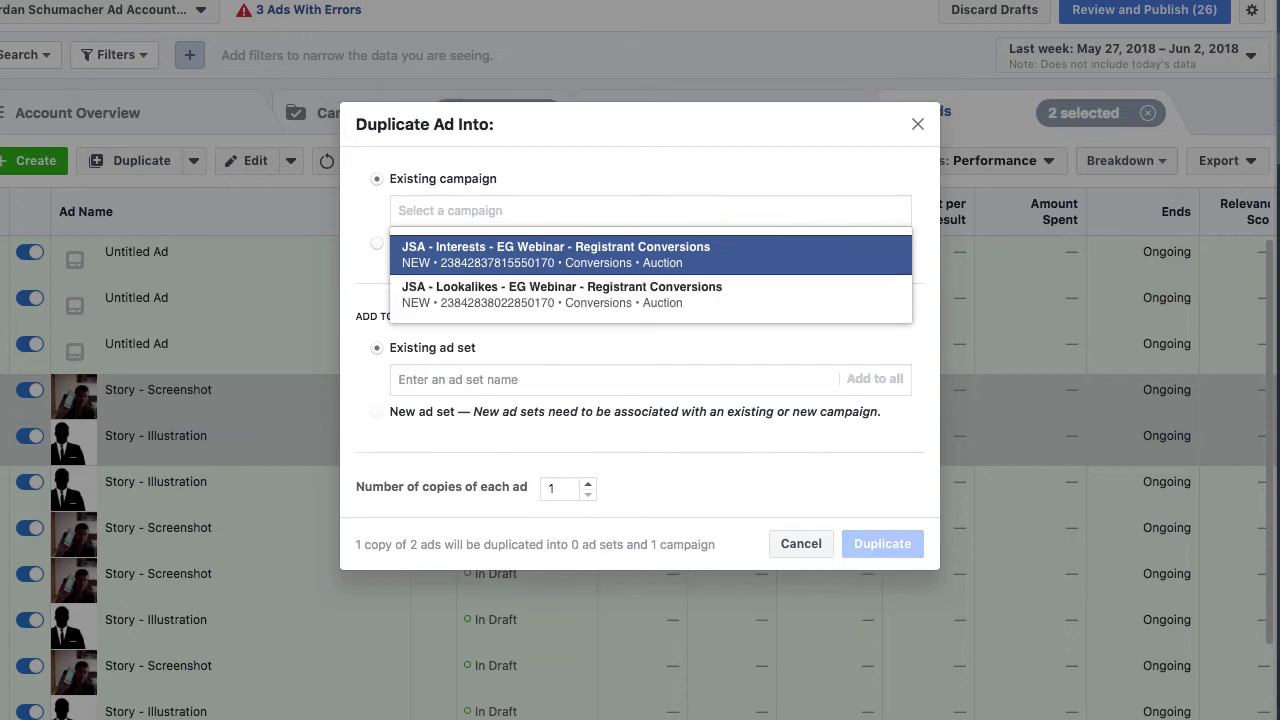
{"action": "left_click", "coordinate": [596, 293]}
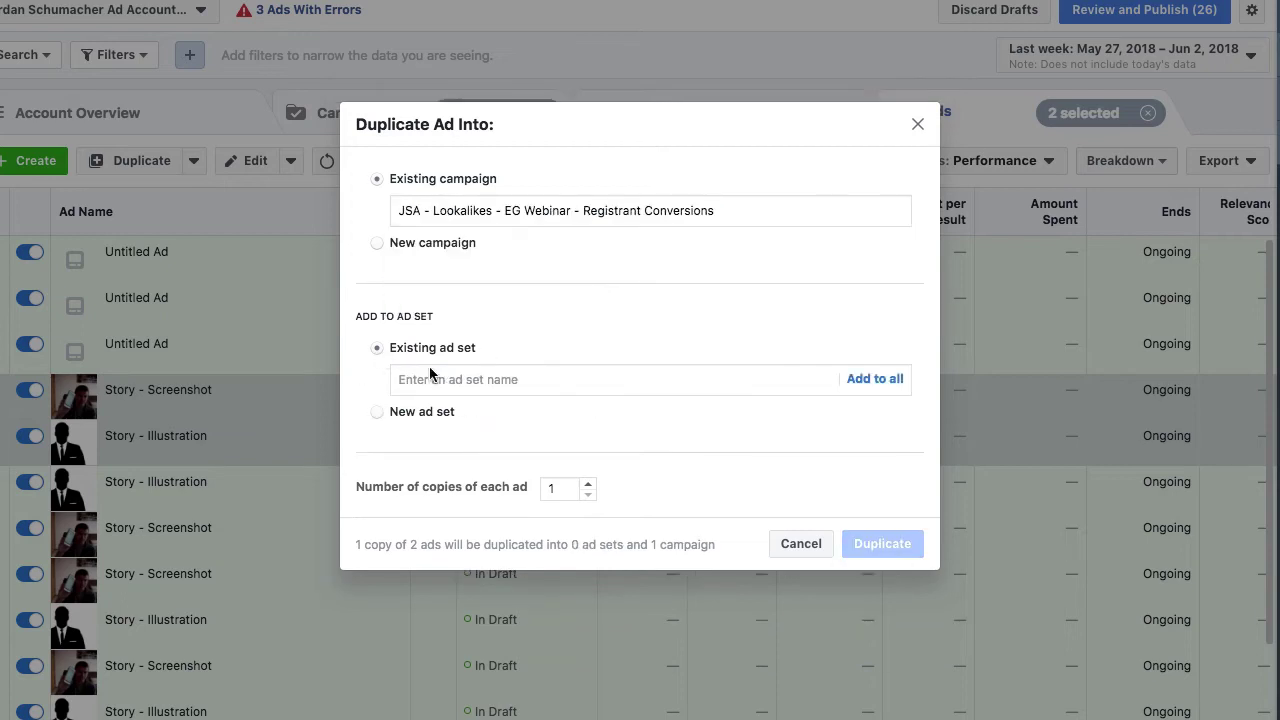
{"action": "left_click", "coordinate": [874, 379]}
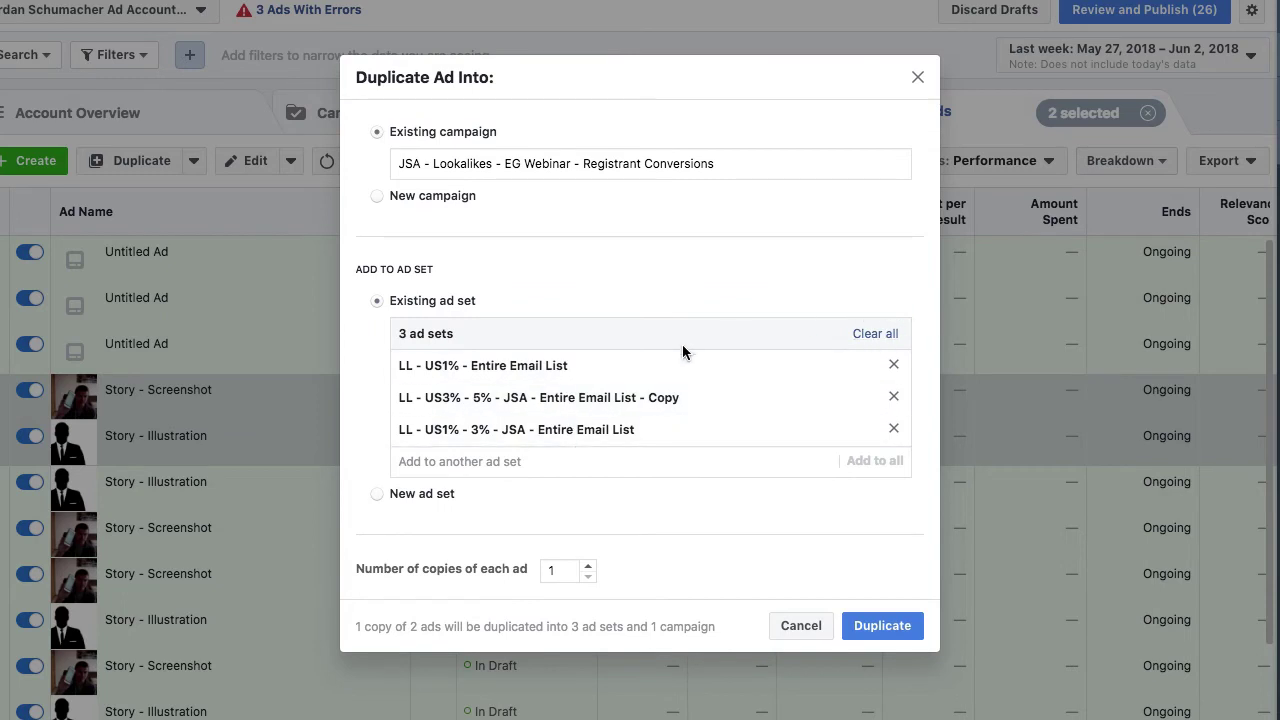
{"action": "left_click", "coordinate": [899, 630]}
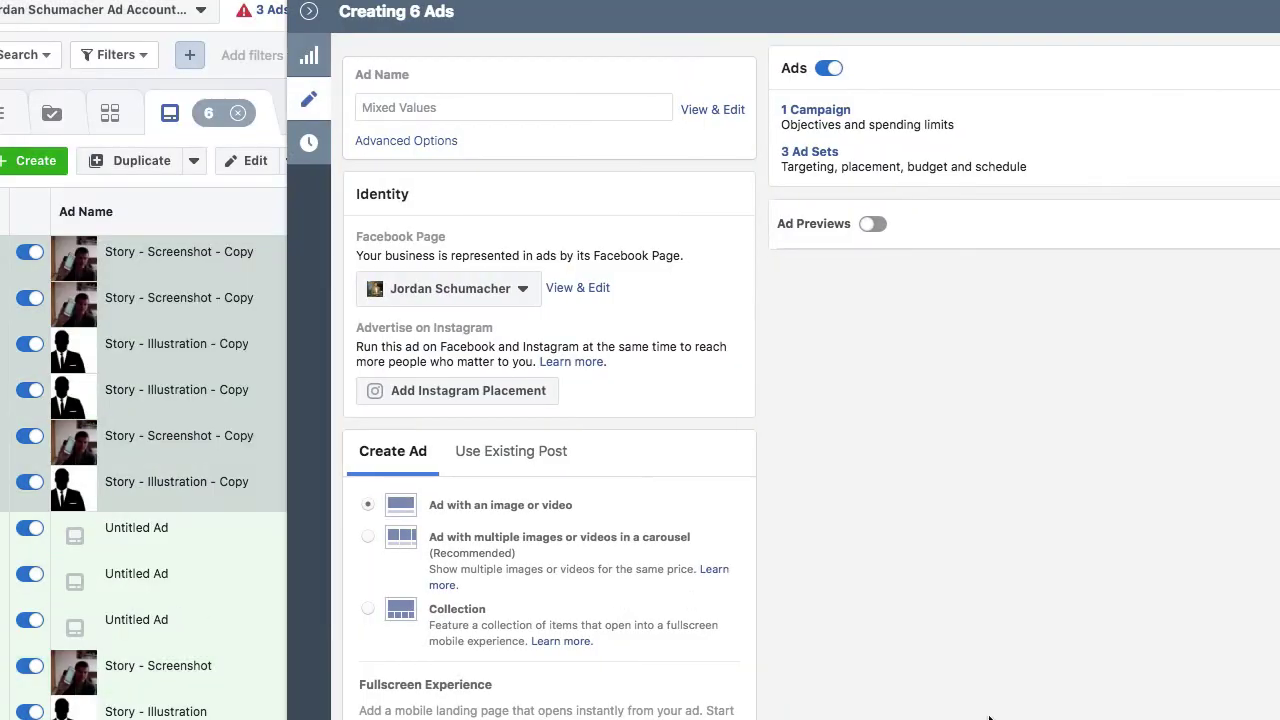
{"action": "left_click", "coordinate": [380, 718]}
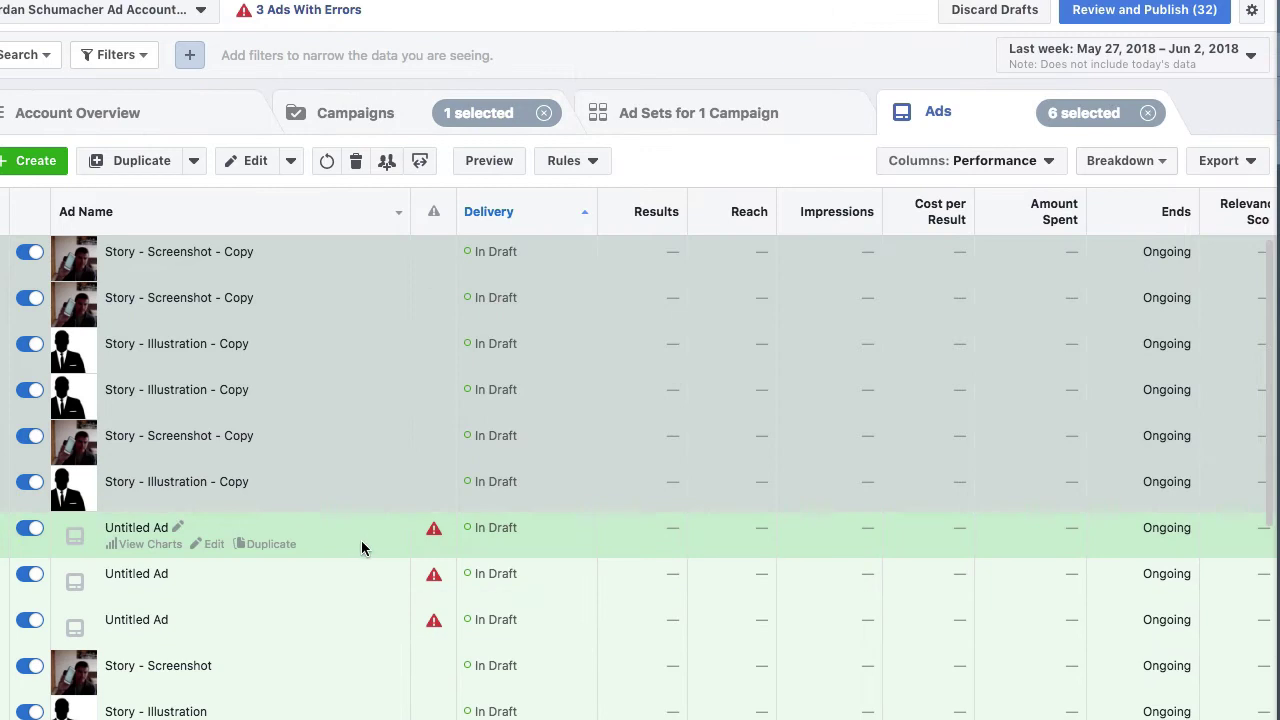
- Delete the three "Untitled Ad" drafts from the campaign's ads
{"action": "left_click", "coordinate": [343, 527]}
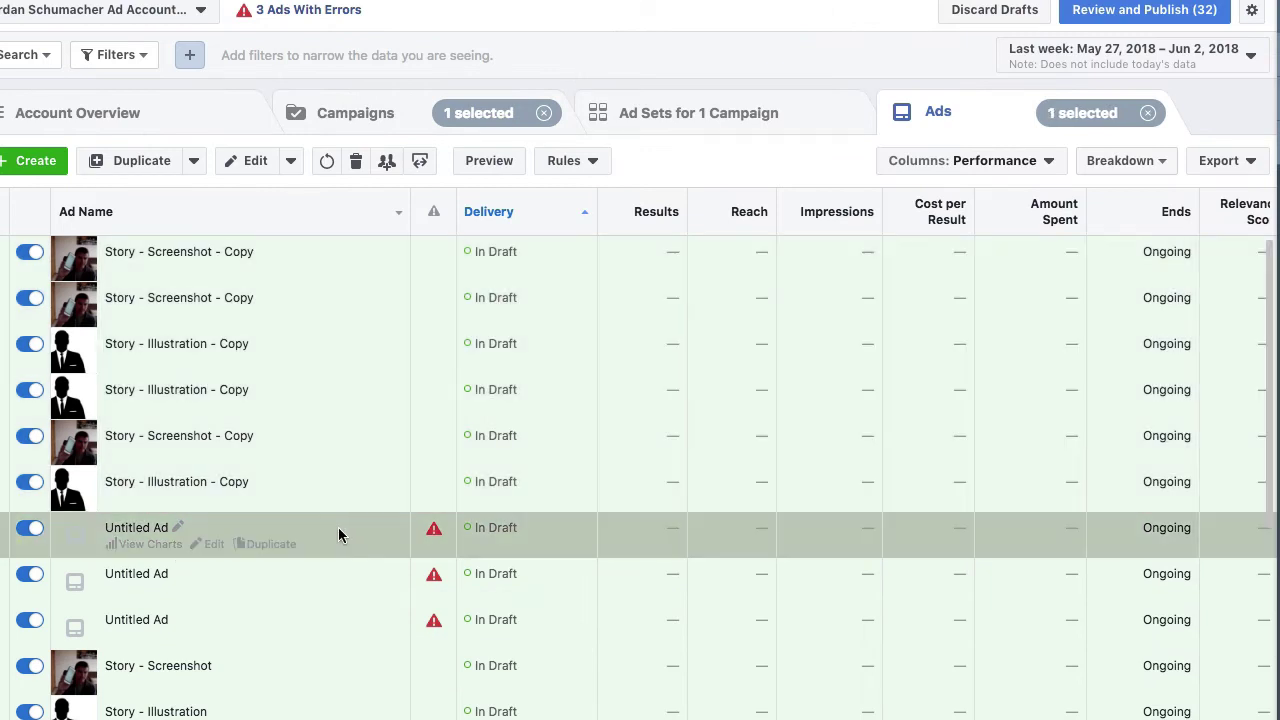
{"action": "left_click", "coordinate": [3, 580]}
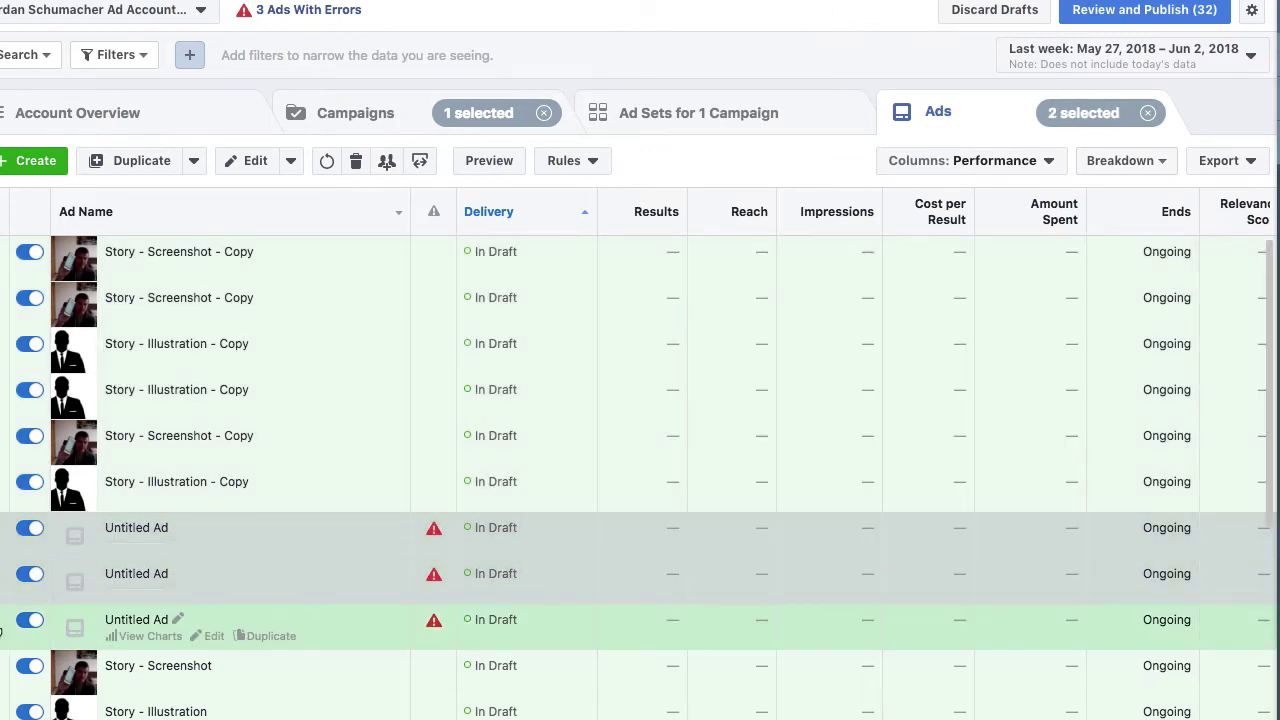
{"action": "left_click", "coordinate": [3, 626]}
{"action": "left_click", "coordinate": [356, 163]}
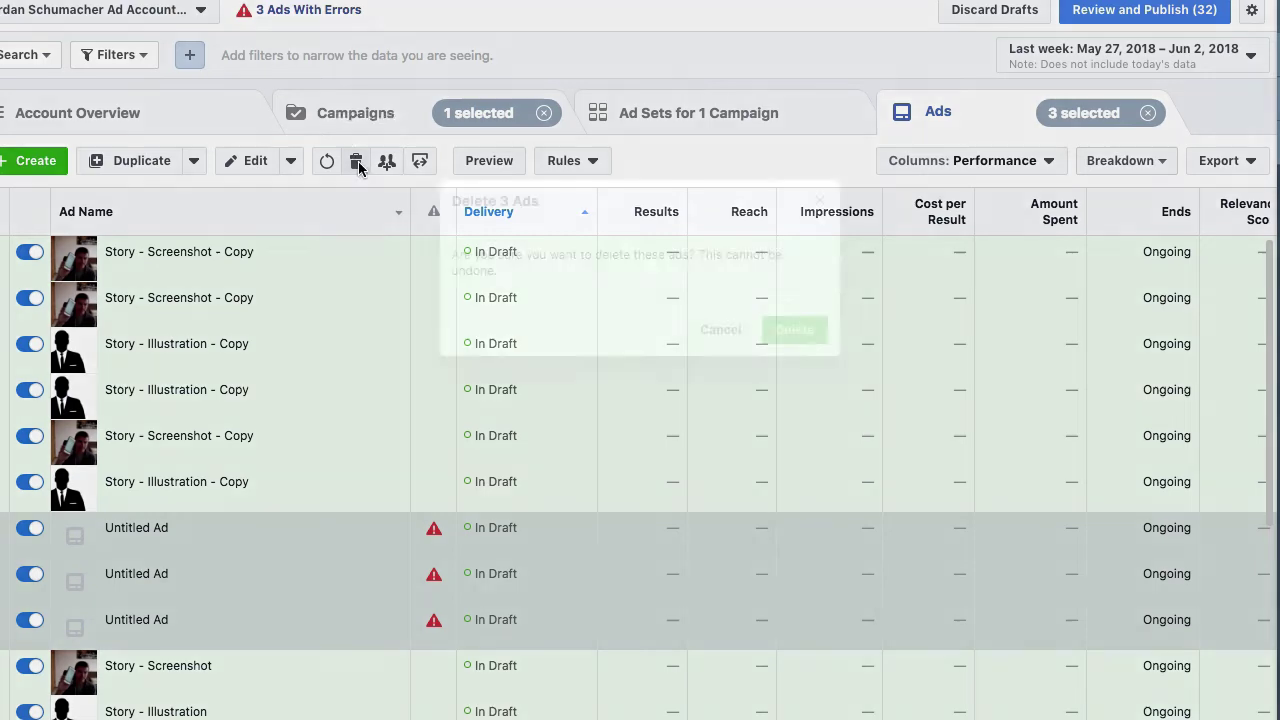
{"action": "left_click", "coordinate": [792, 330]}
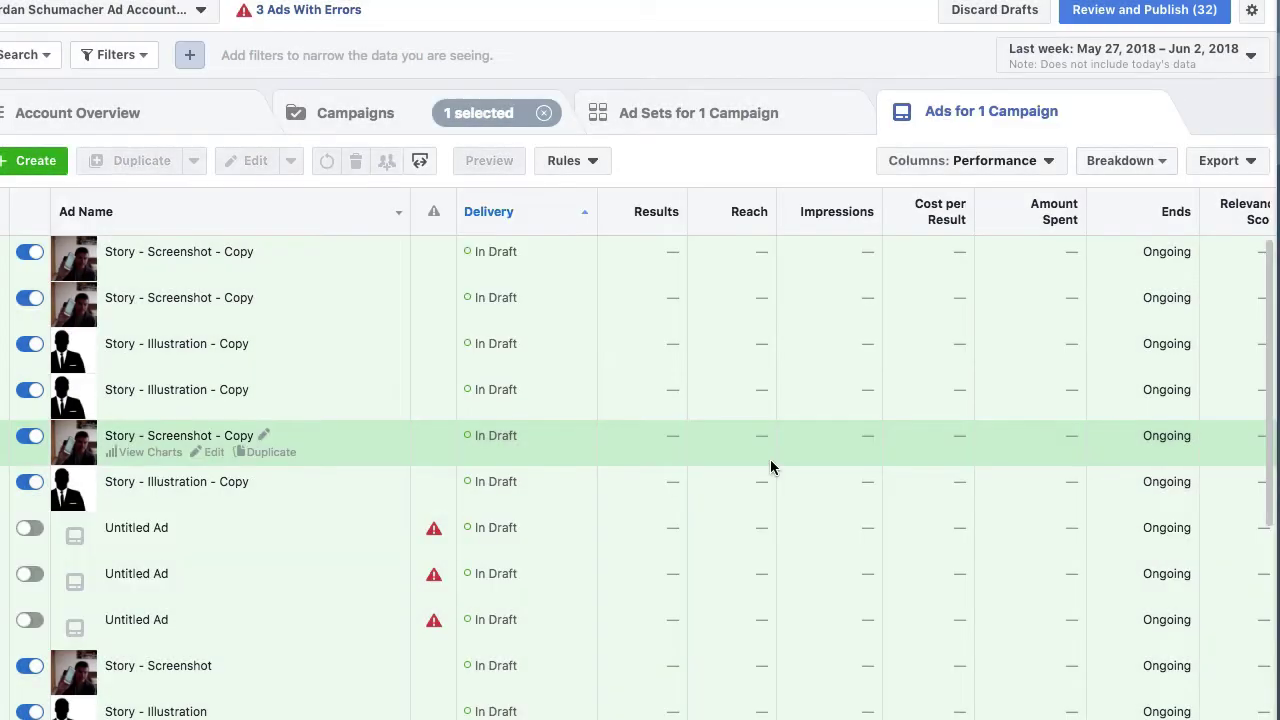
- Select the "LL - US3% - 5% - JSA - Entire Email List - Copy" ad set and check which ads are listed under it
{"action": "left_click", "coordinate": [672, 112]}
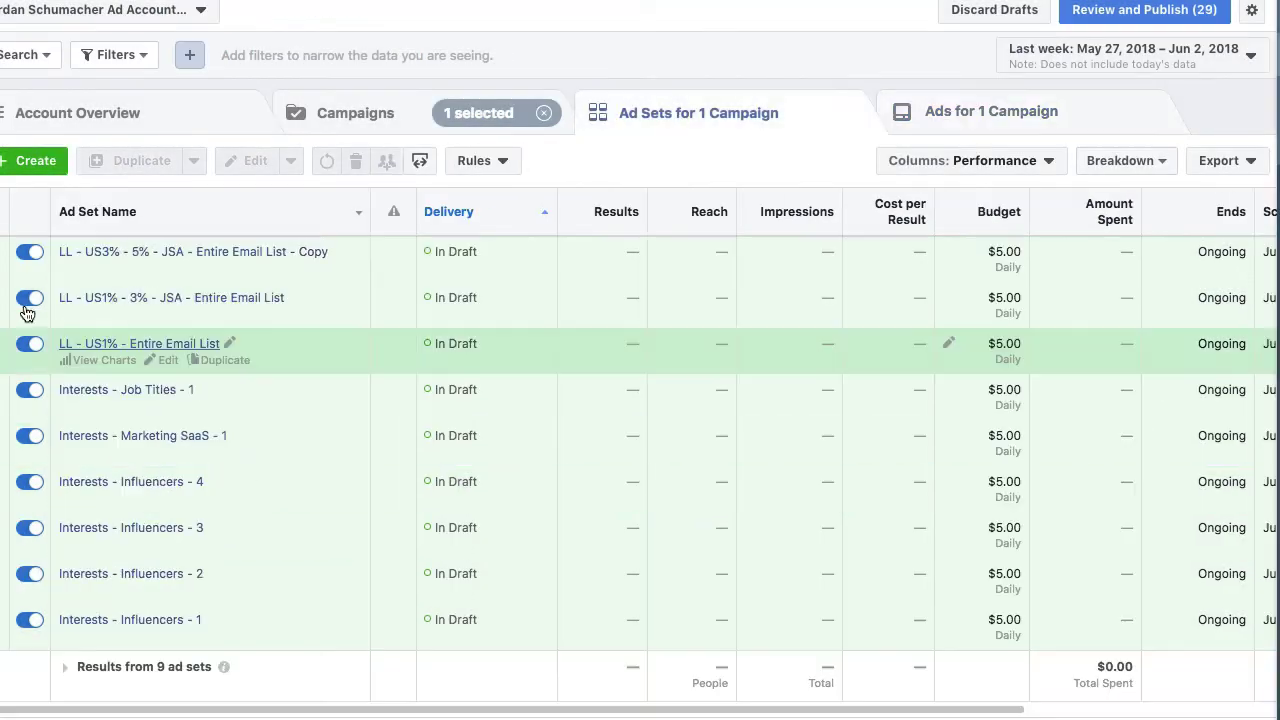
{"action": "left_click", "coordinate": [3, 259]}
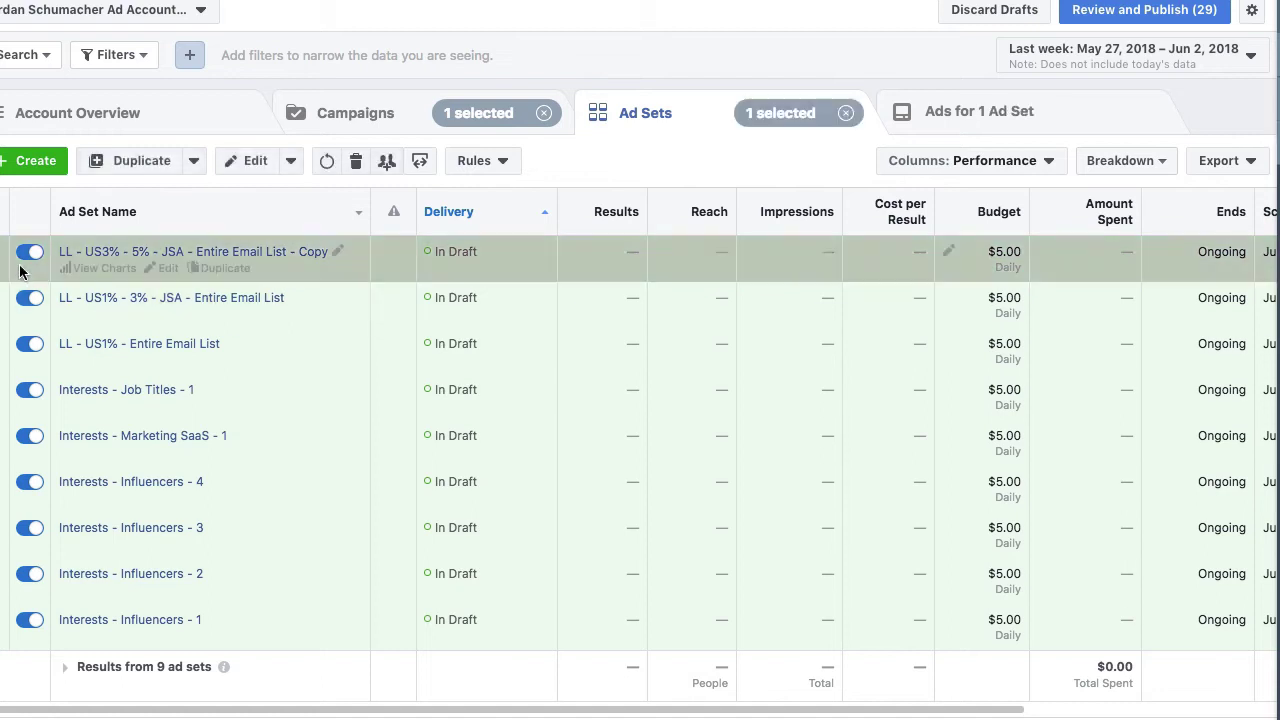
{"action": "left_click", "coordinate": [926, 124]}
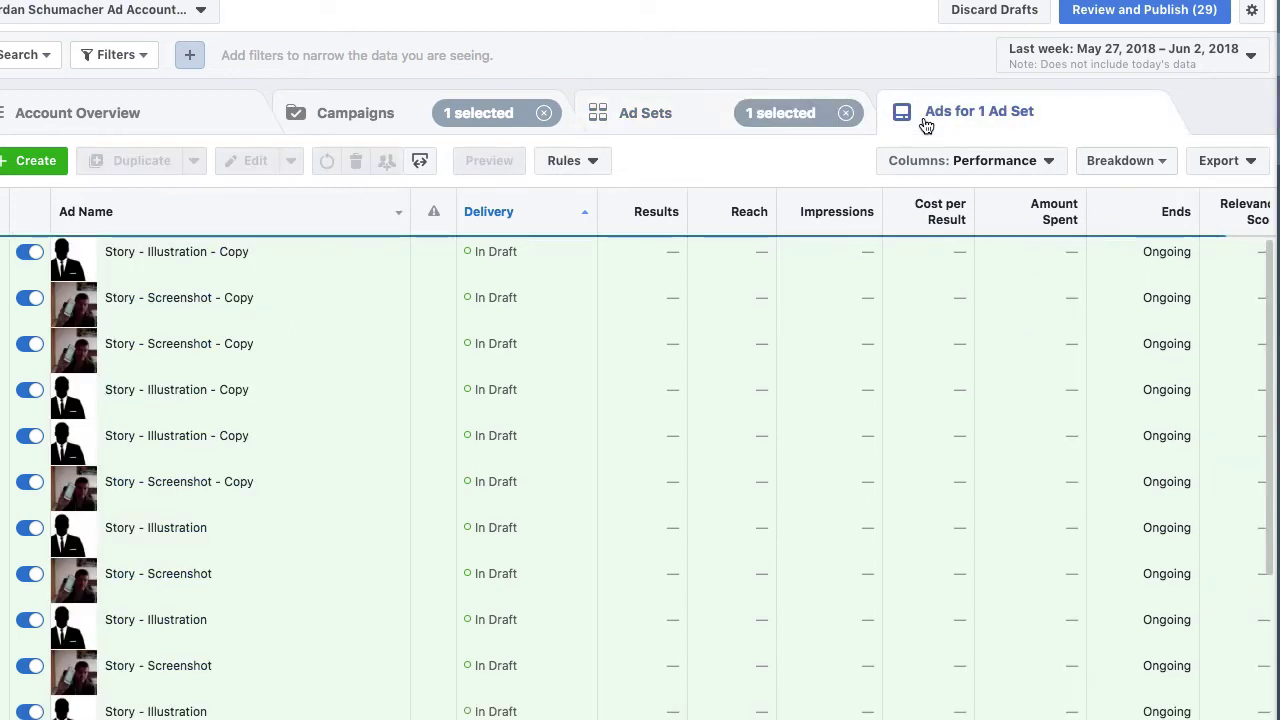
{"action": "scroll", "coordinate": [186, 490], "scroll_direction": "down", "scroll_amount": 5}
{"action": "scroll", "coordinate": [165, 577], "scroll_direction": "up", "scroll_amount": 5}
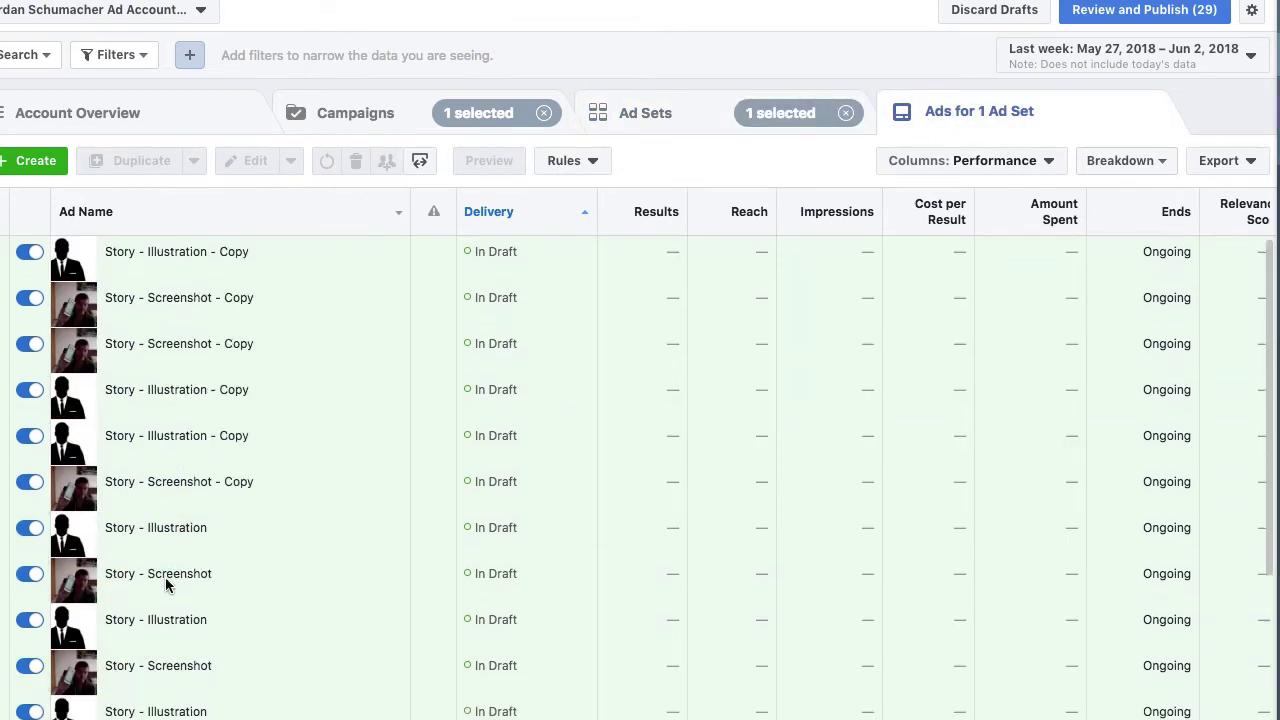
{"action": "left_click", "coordinate": [645, 113]}
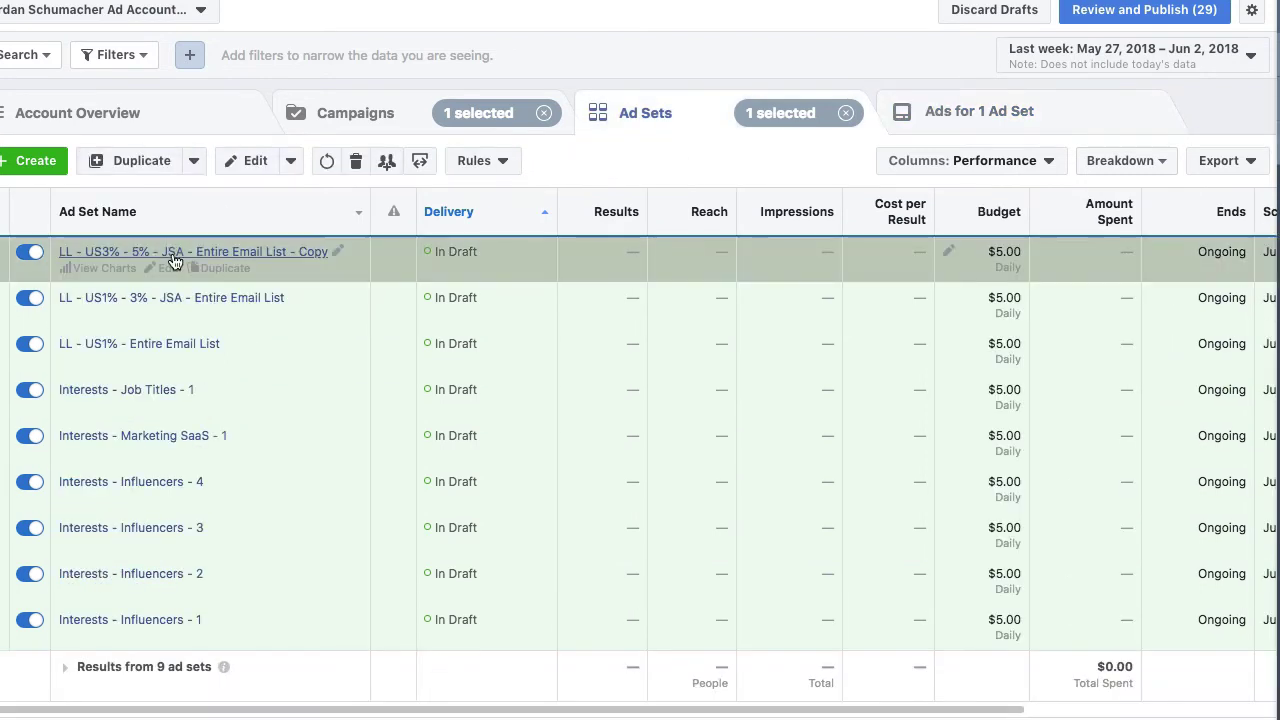
{"action": "left_click", "coordinate": [175, 256]}
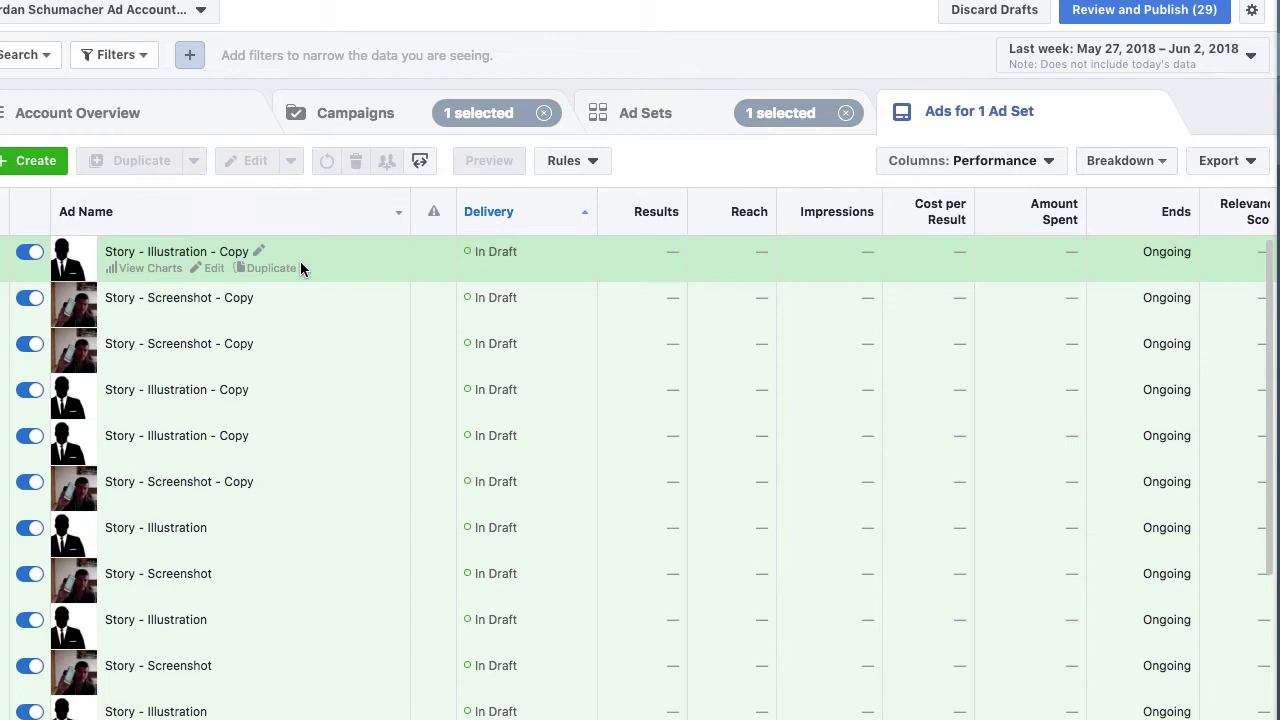
- Open the US3% - 5% ad set for editing, follow it to its linked ads to check them, and close the editor
{"action": "left_click", "coordinate": [677, 118]}
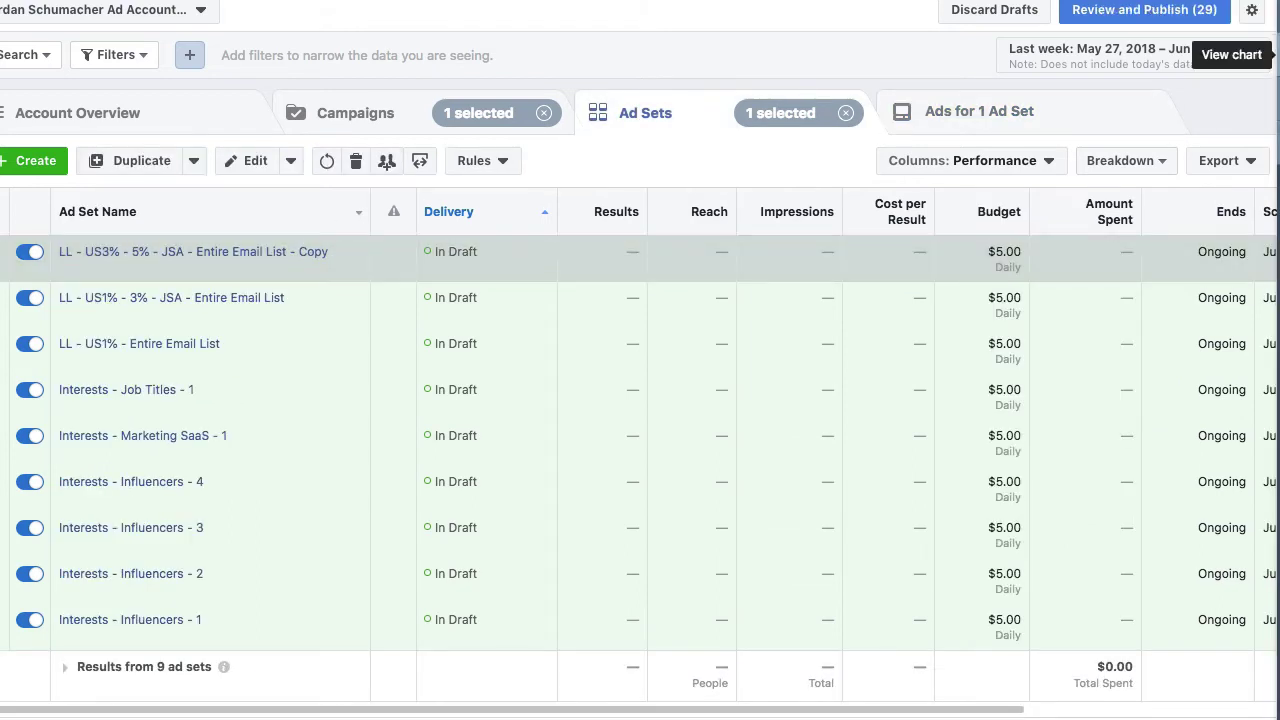
{"action": "left_click", "coordinate": [1276, 12]}
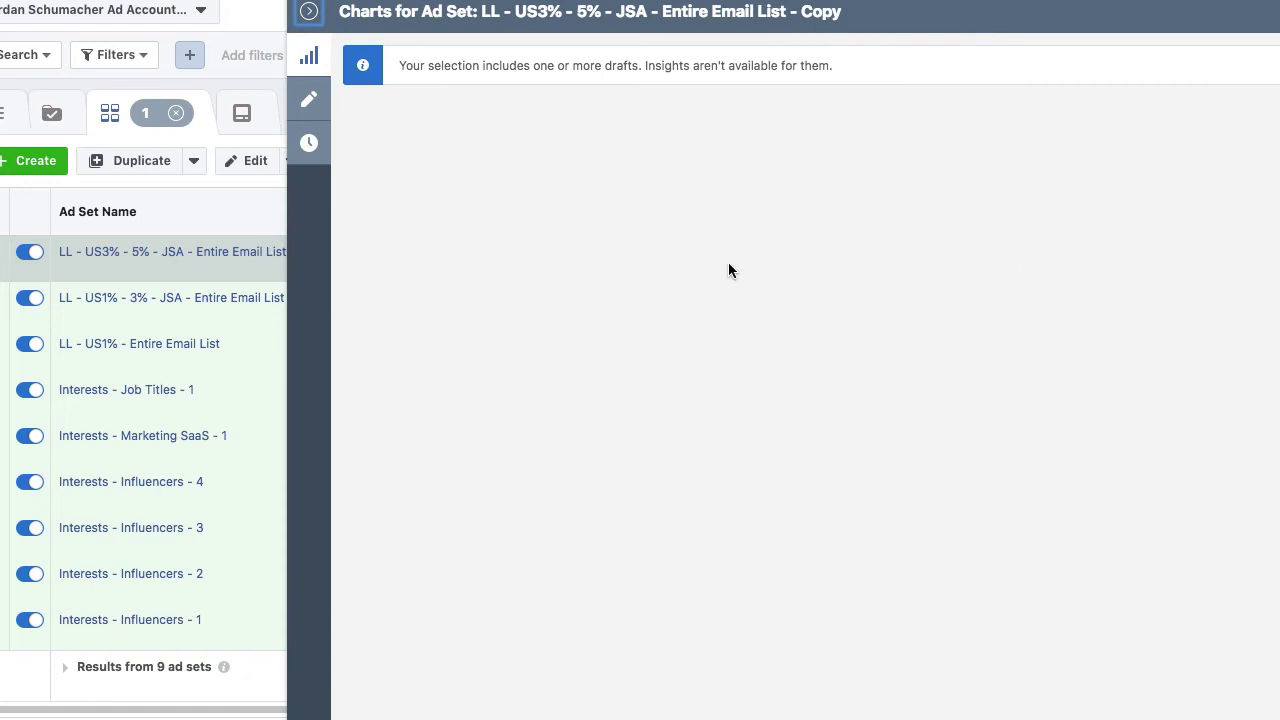
{"action": "left_click", "coordinate": [309, 101]}
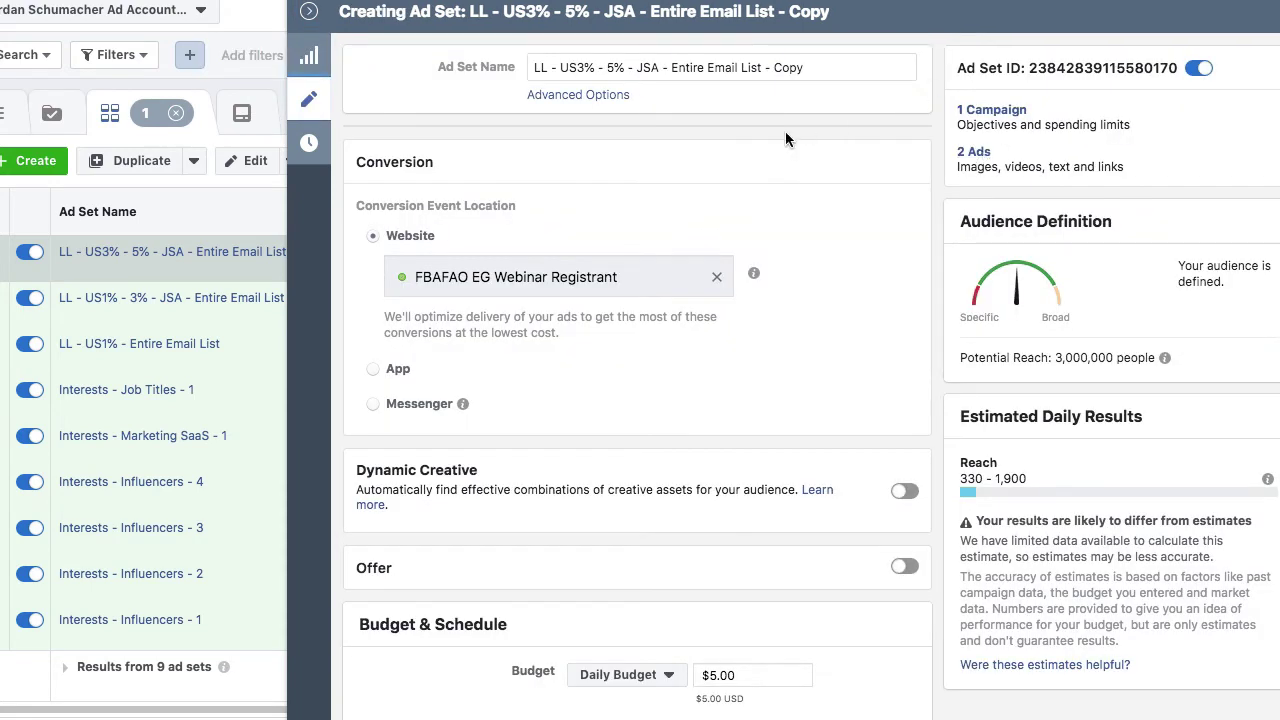
{"action": "left_click", "coordinate": [970, 155]}
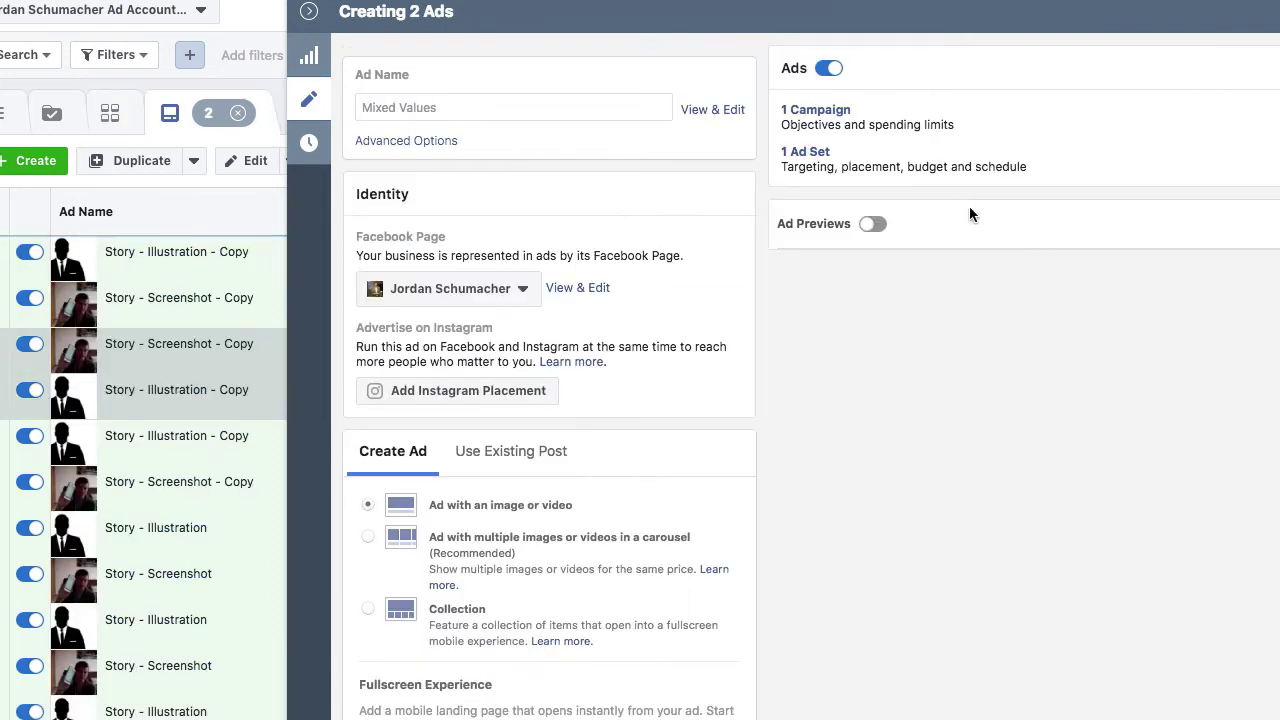
{"action": "left_click", "coordinate": [310, 11]}
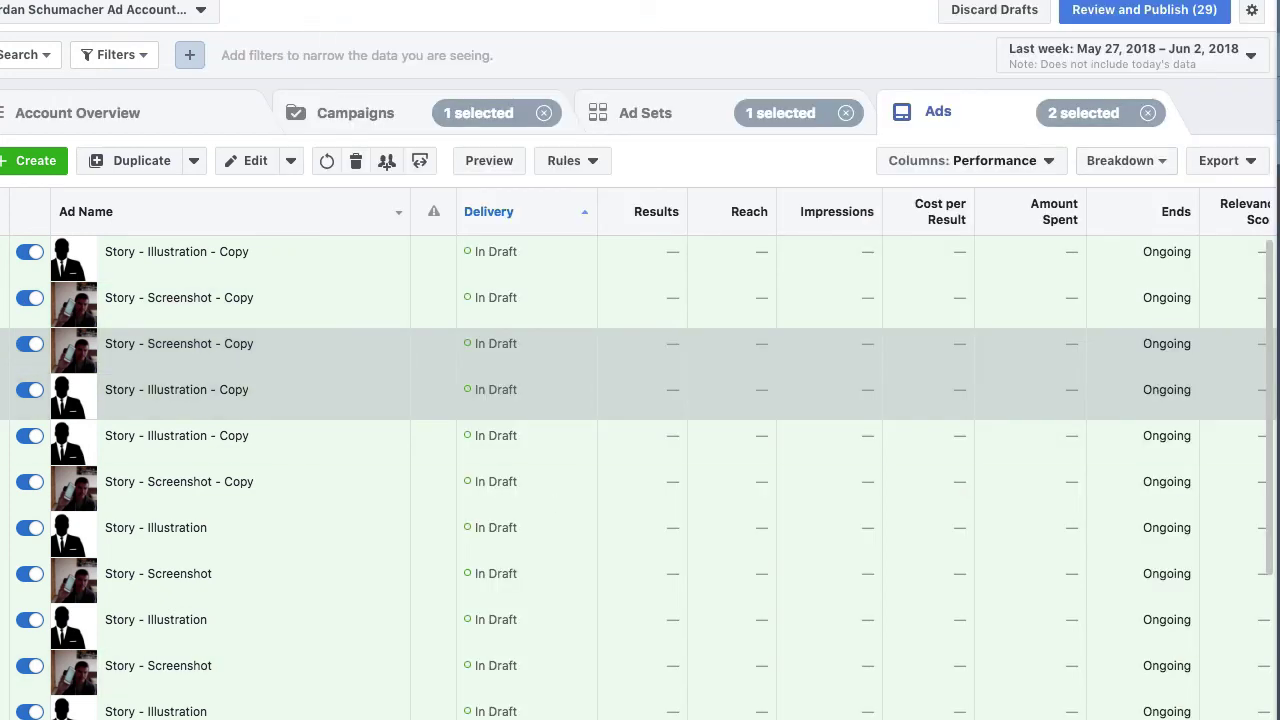
- Return to the campaigns and review the website visitor, lookalike and email list audiences in the Audiences list
{"action": "left_click", "coordinate": [376, 117]}
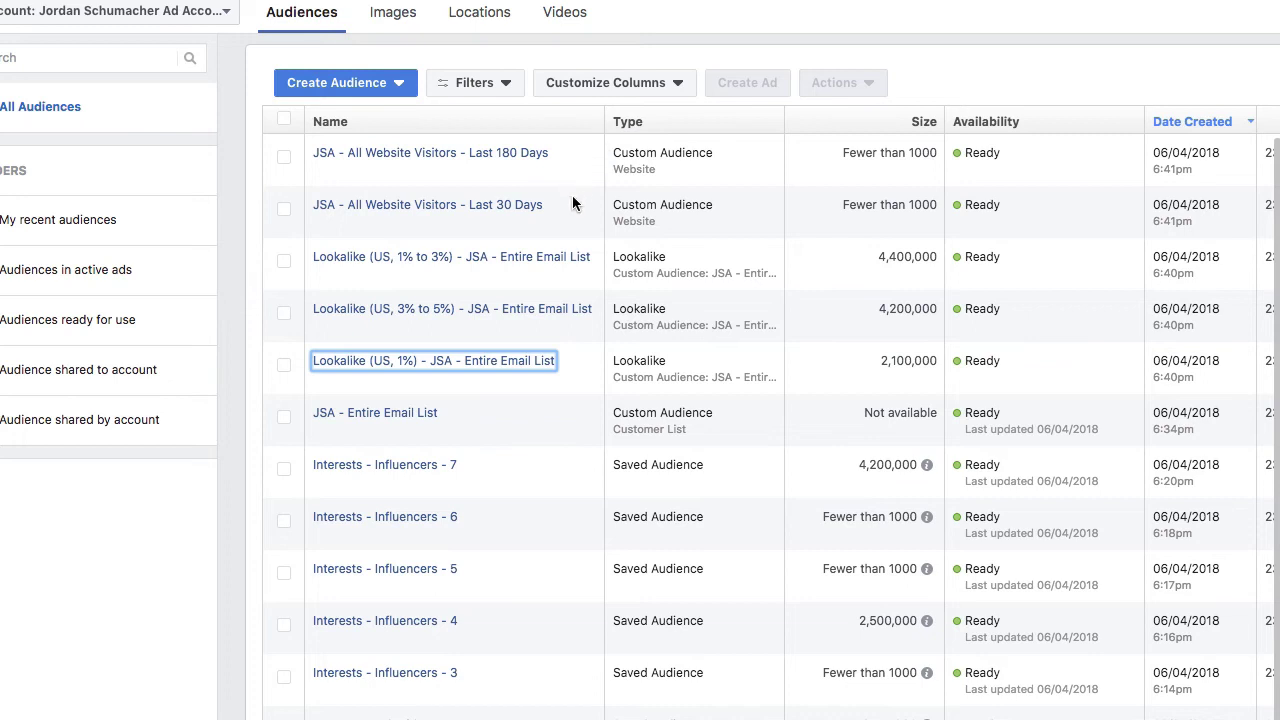
{"action": "scroll", "coordinate": [608, 232], "scroll_direction": "down", "scroll_amount": 2}
{"action": "scroll", "coordinate": [606, 240], "scroll_direction": "up", "scroll_amount": 2}
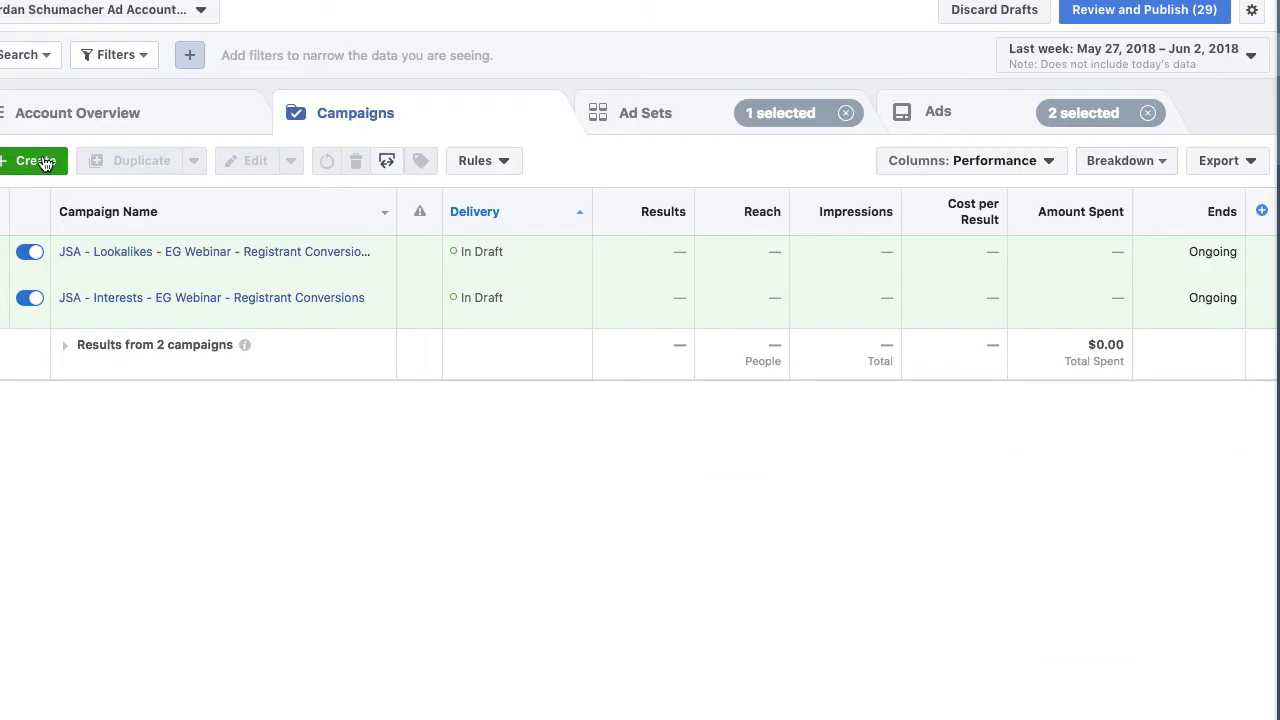
{"action": "left_click", "coordinate": [38, 162]}
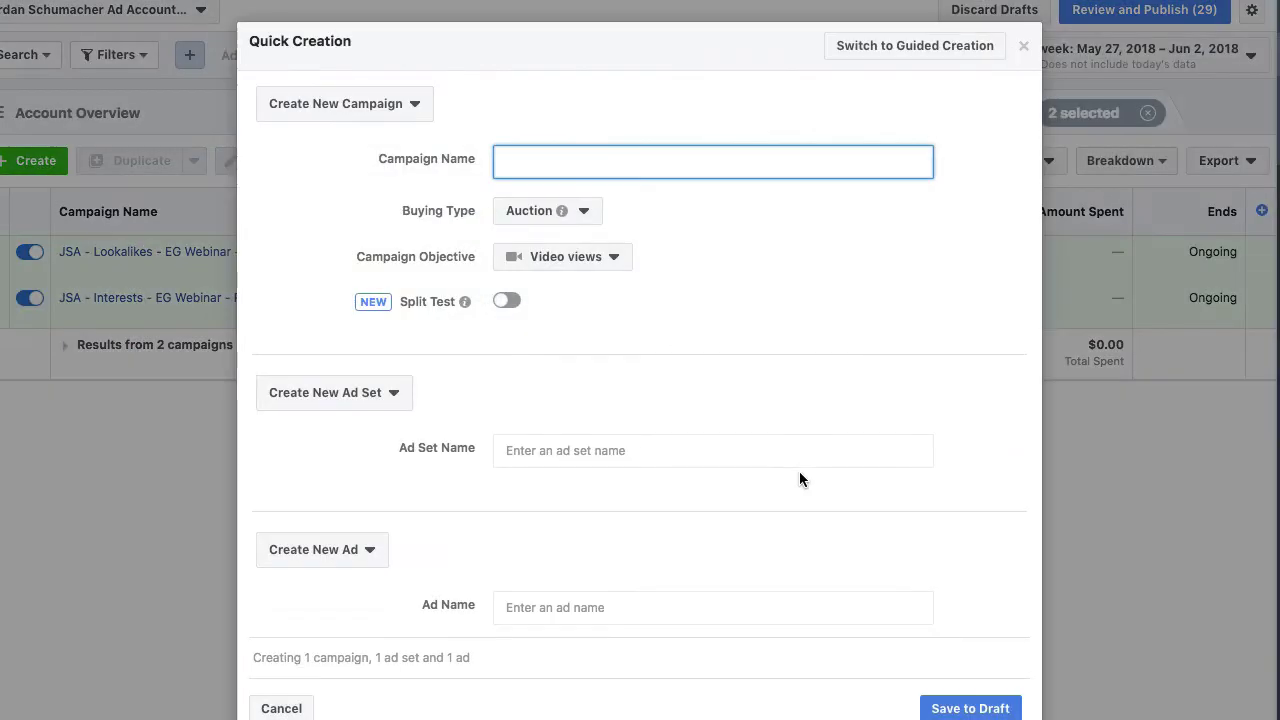
{"action": "type", "text": "JSA - Retargeting - E"}
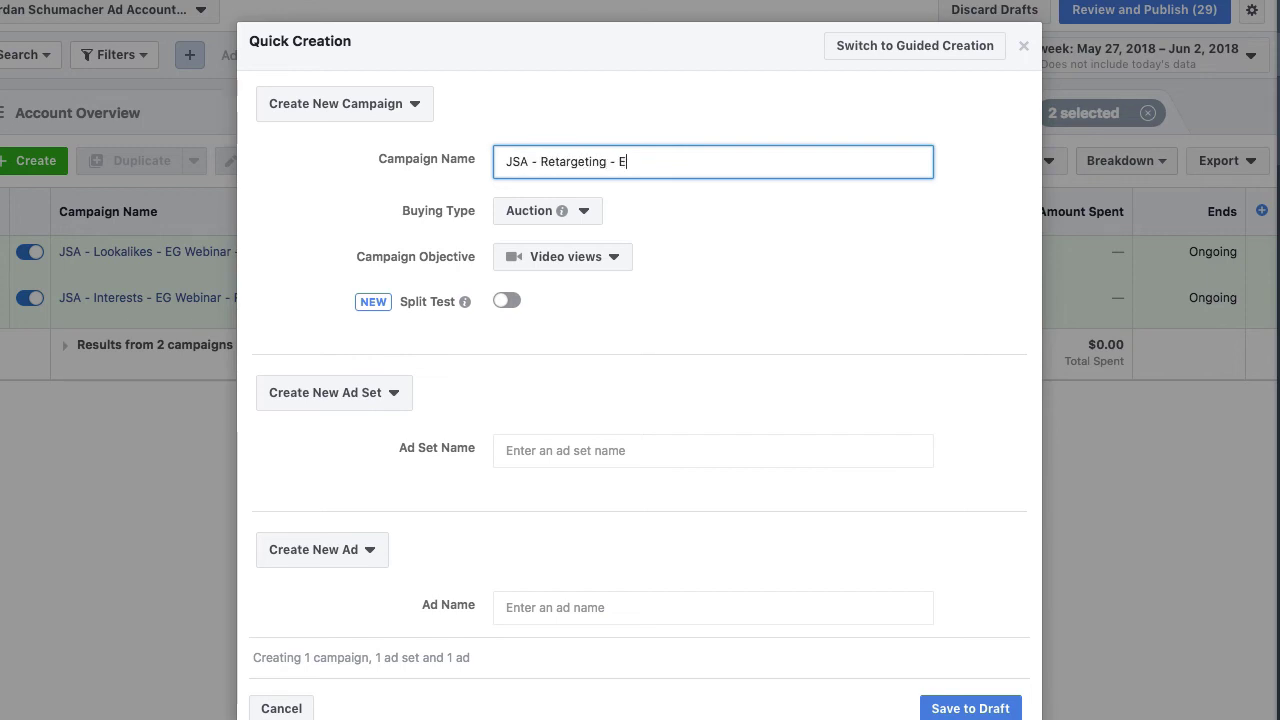
{"action": "type", "text": "G Webinar - Reg"}
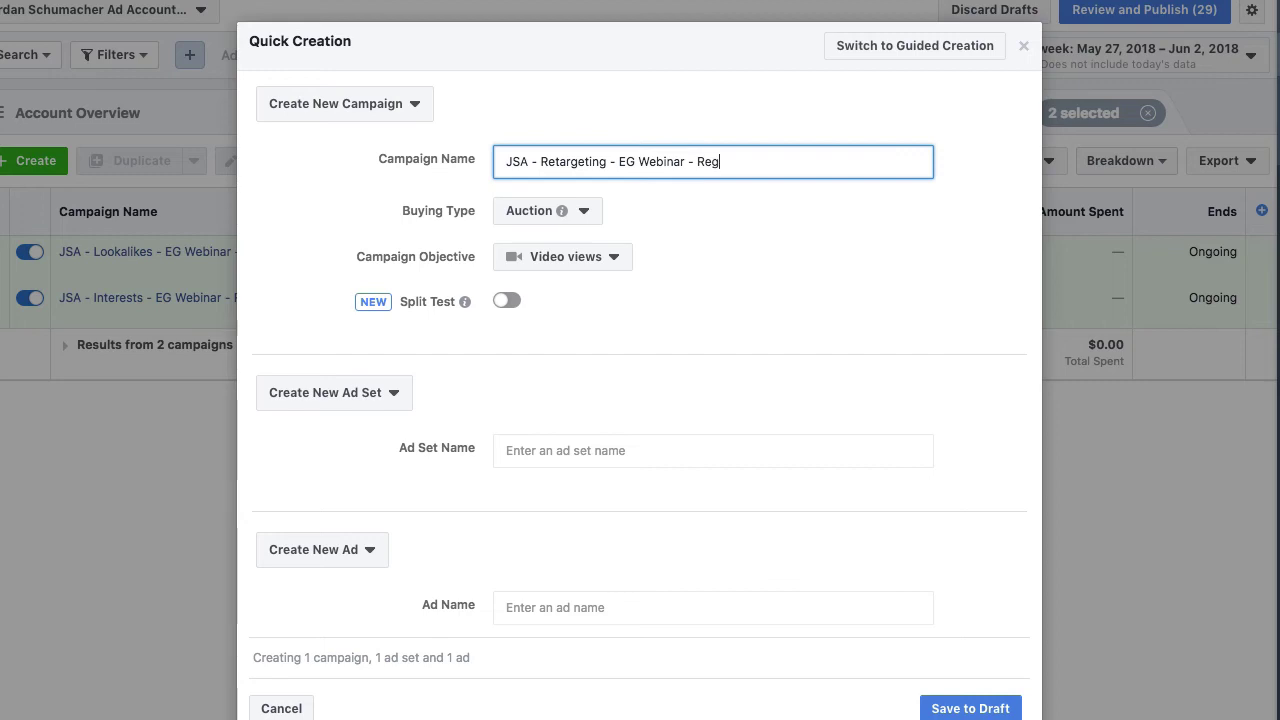
{"action": "type", "text": "istrants -"}
{"action": "left_click", "coordinate": [286, 706]}
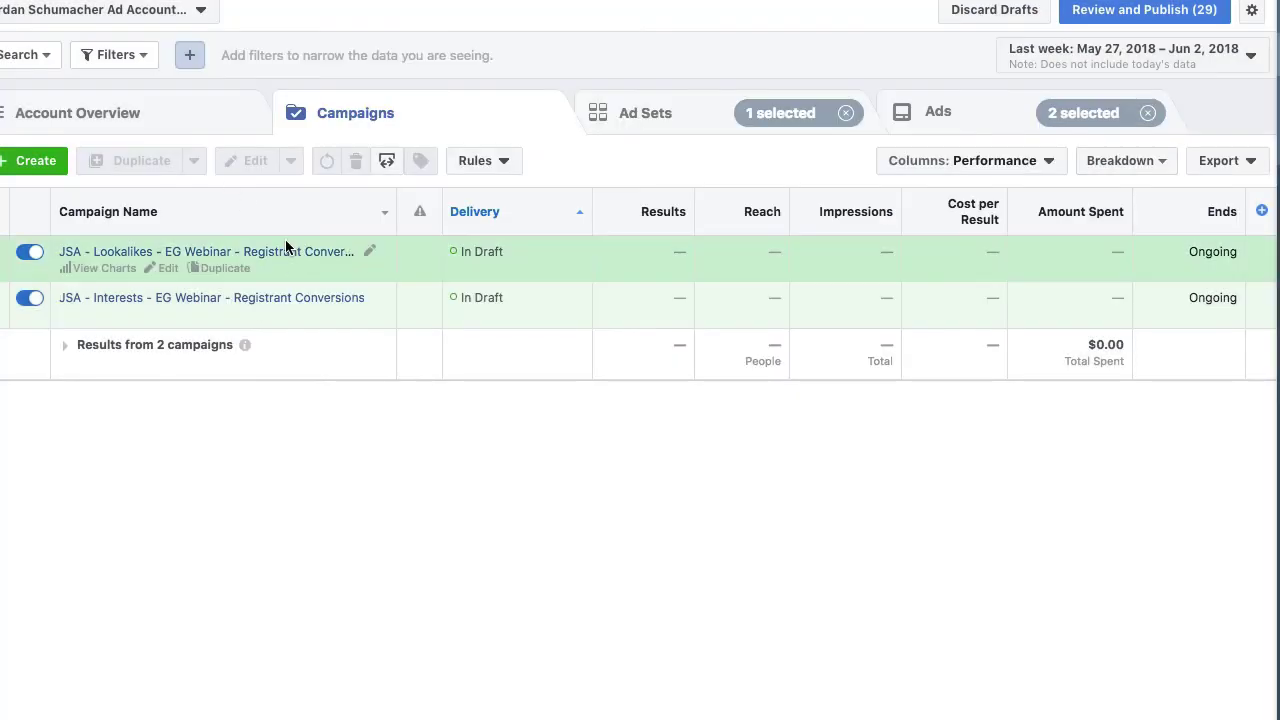
- Start a new campaign named "JSA - Retargeting - EG Webinar - Registrant Conversions" with the Conversions objective
{"action": "left_click", "coordinate": [8, 164]}
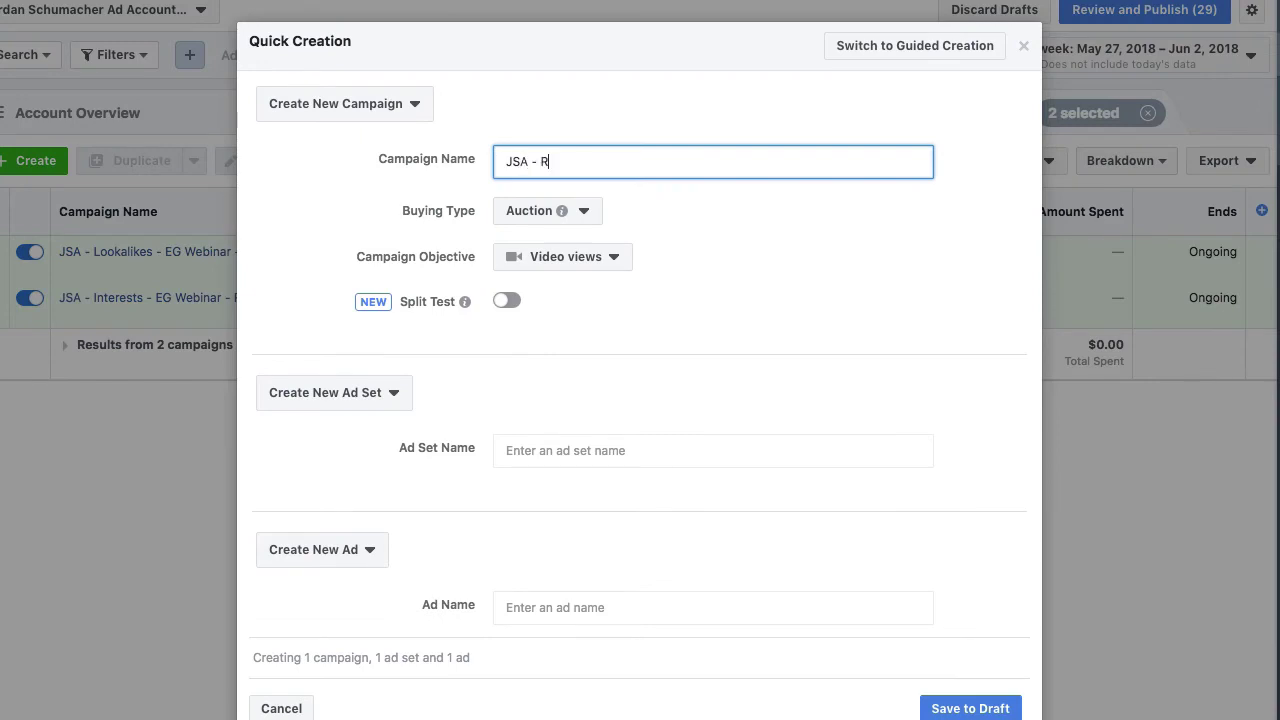
{"action": "type", "text": "JSA - Retargeting - EG Webinar - Re"}
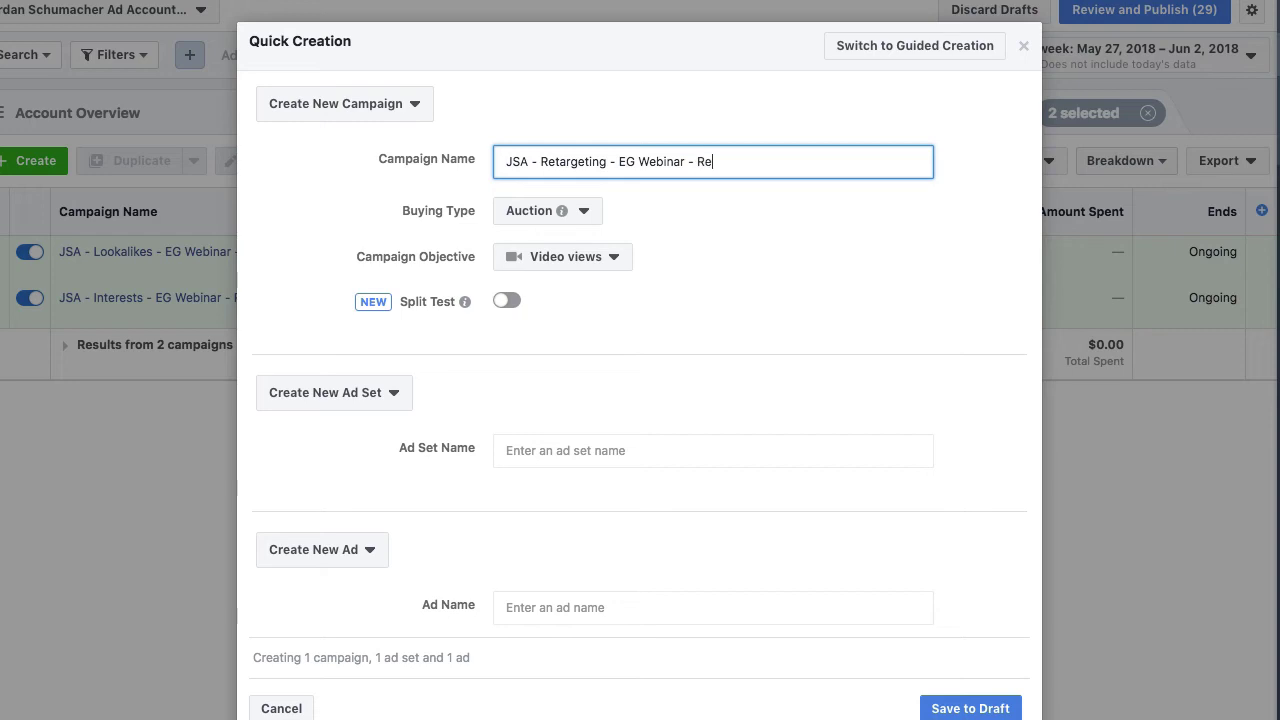
{"action": "type", "text": "gistrant Conversi"}
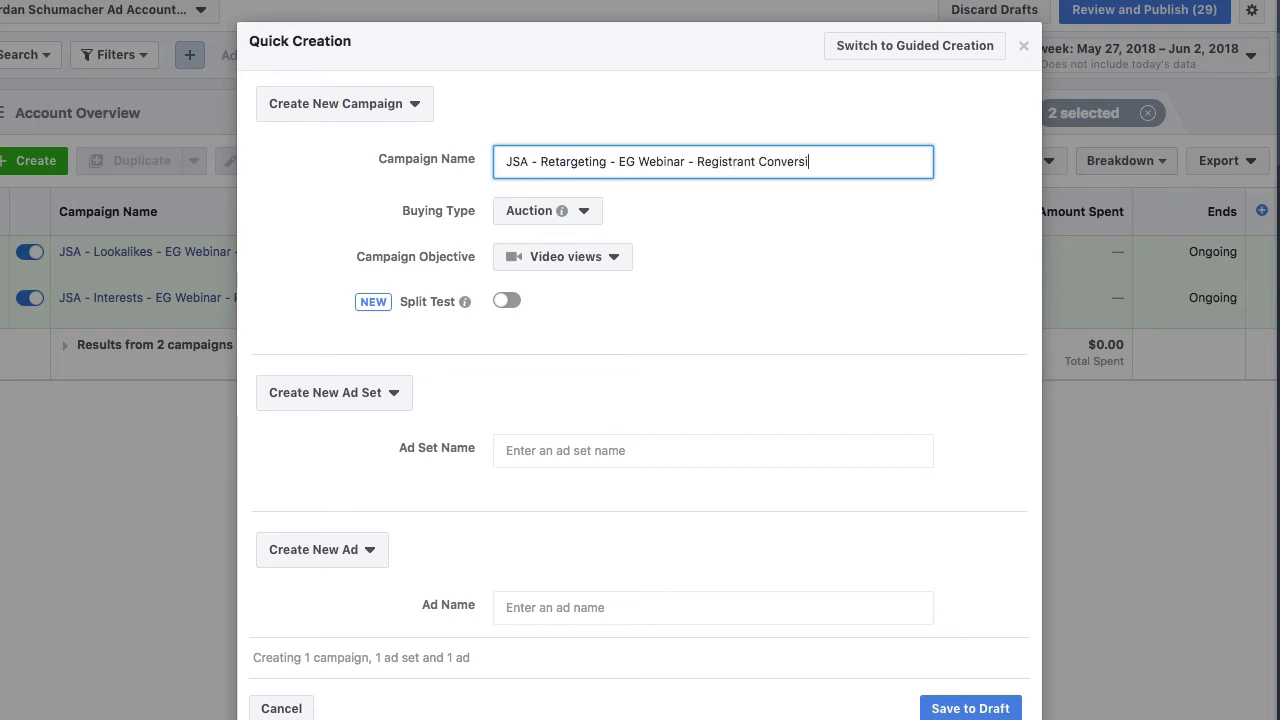
{"action": "type", "text": "ons"}
{"action": "left_click", "coordinate": [580, 262]}
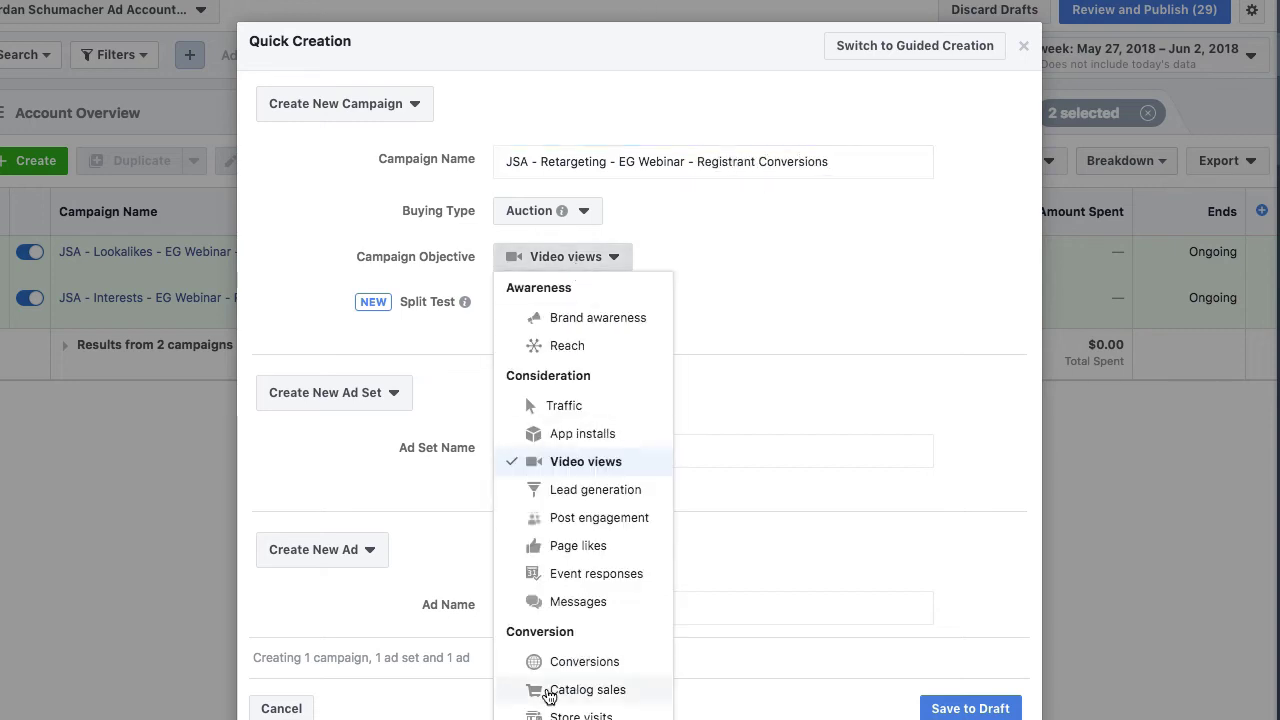
{"action": "left_click", "coordinate": [552, 662]}
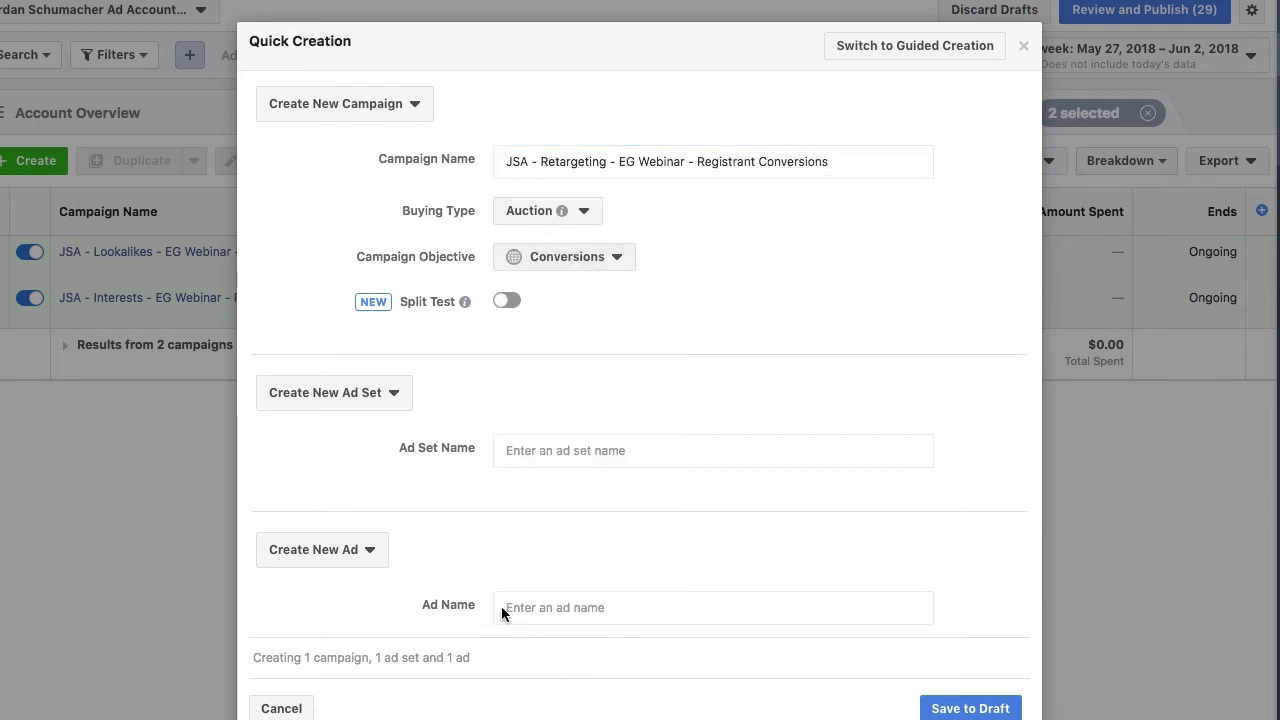
- Name the new campaign's ad set "JSA - All Website Visits & Email List" and save the campaign to draft
{"action": "left_click", "coordinate": [643, 450]}
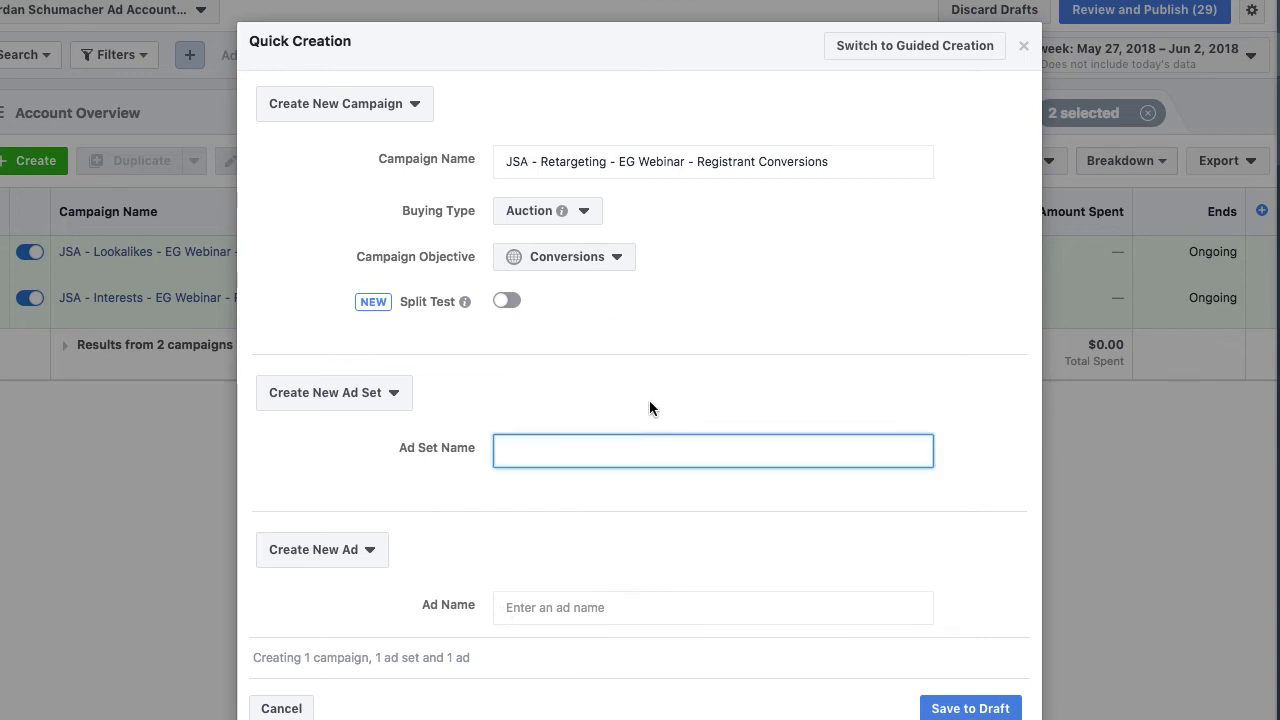
{"action": "type", "text": "JSA - All Website Visits & Email List"}
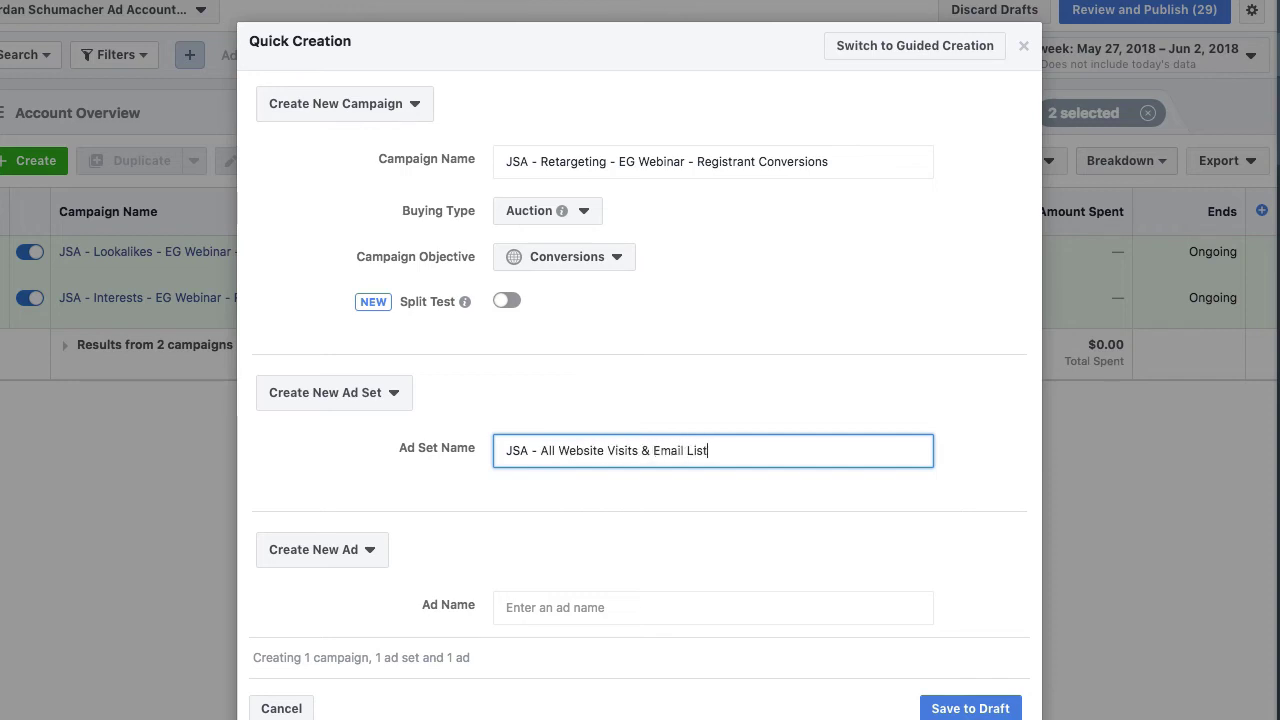
{"action": "left_click", "coordinate": [968, 707]}
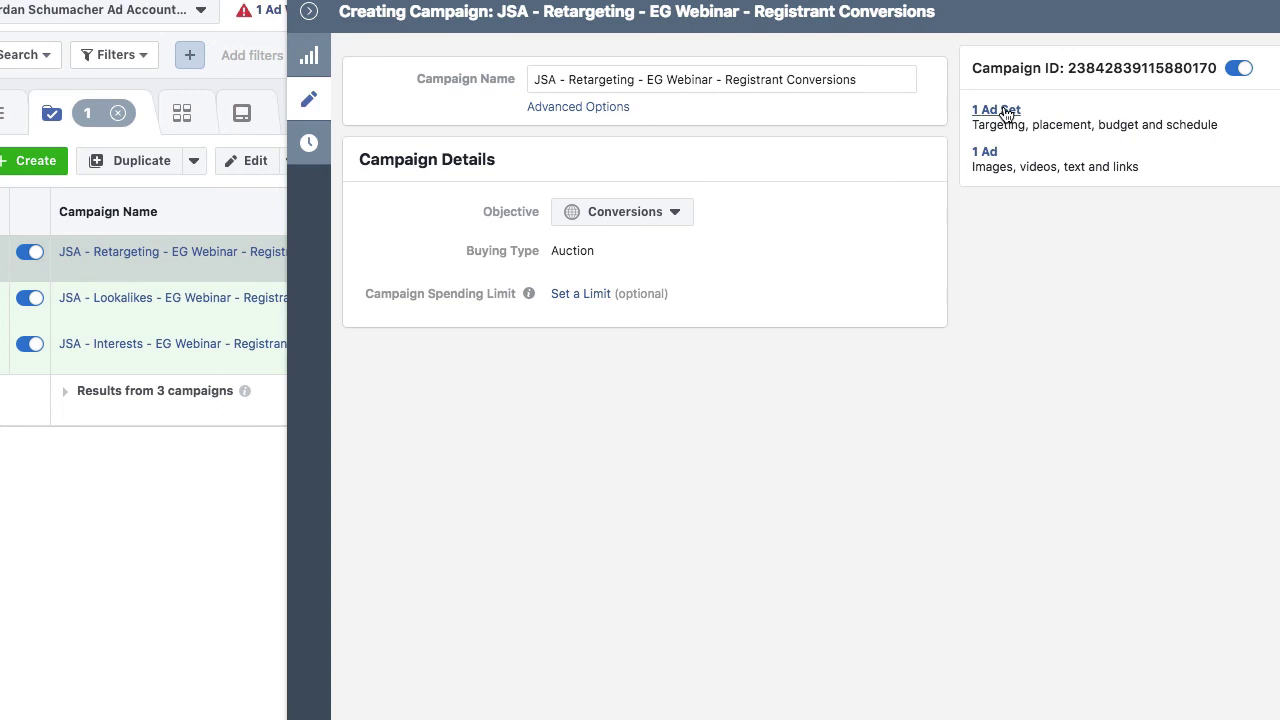
- Open the retargeting campaign's ad set and replace its conversion event with "FBAFAO EG Webinar Registrant"
{"action": "left_click", "coordinate": [1005, 113]}
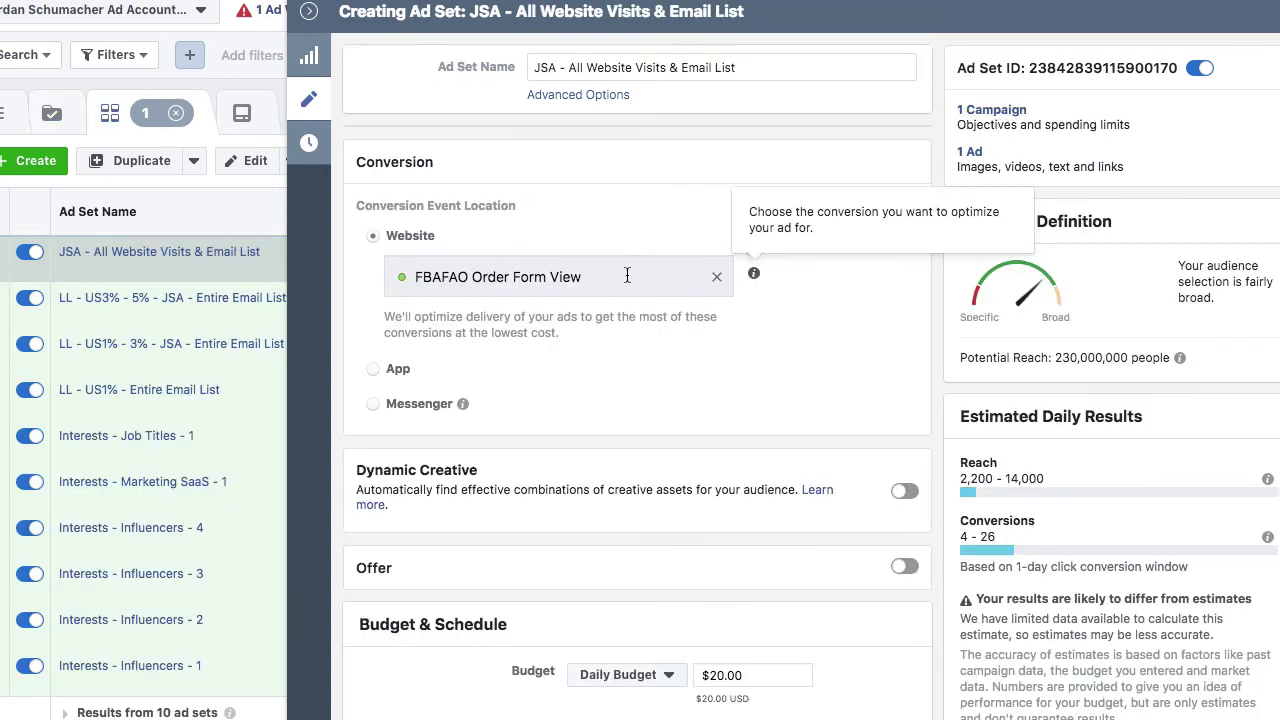
{"action": "left_click", "coordinate": [718, 278]}
{"action": "type", "text": "r"}
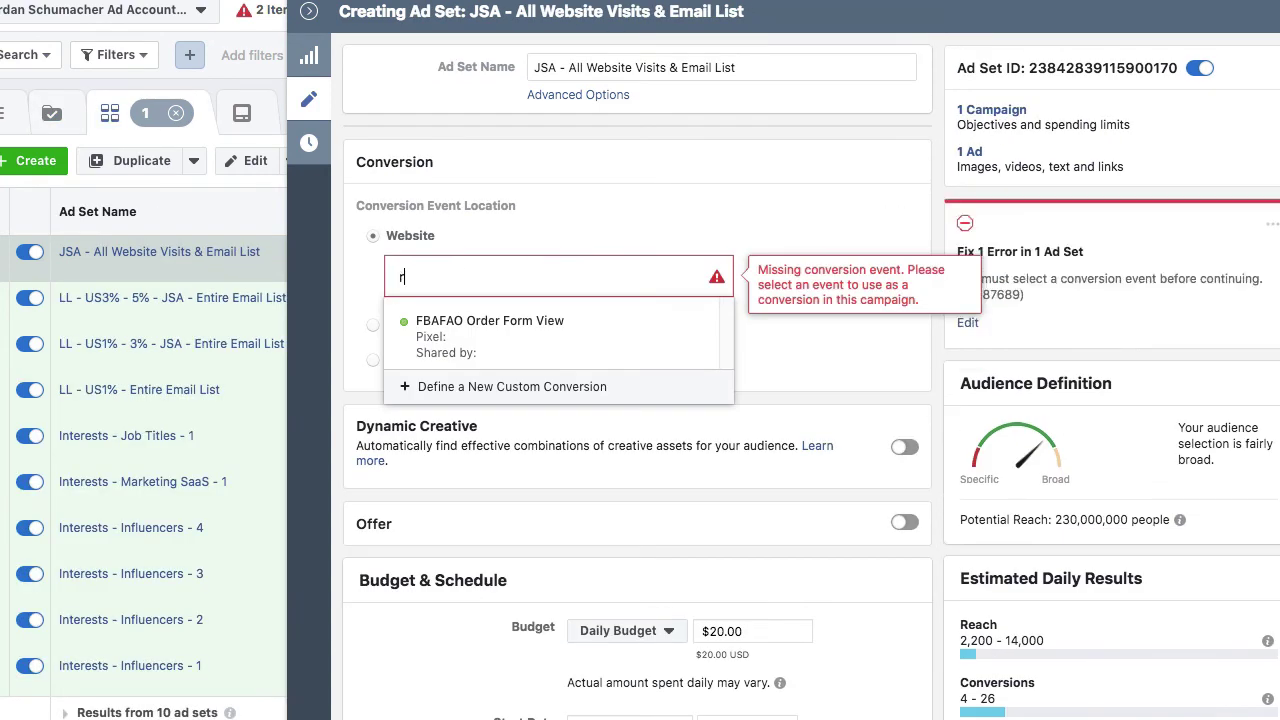
{"action": "type", "text": " Reg"}
{"action": "left_click", "coordinate": [580, 350]}
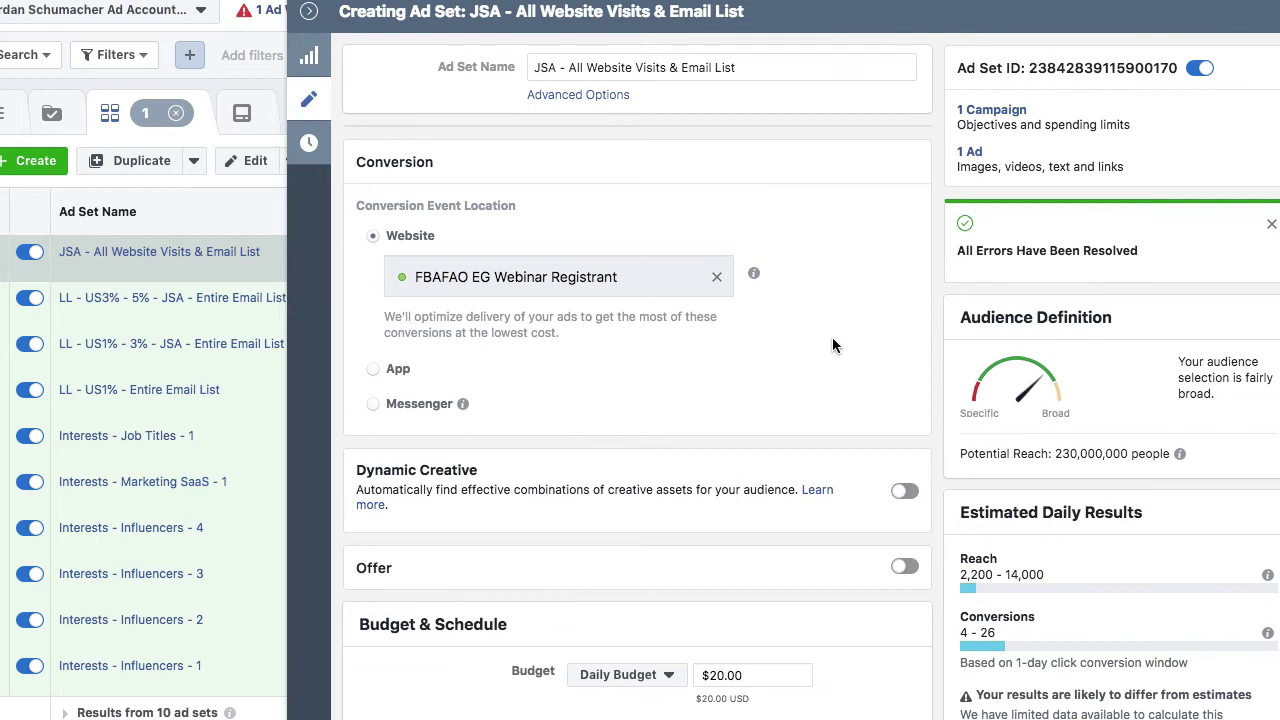
- Set the retargeting ad set's daily budget to $5
{"action": "scroll", "coordinate": [832, 346], "scroll_direction": "down", "scroll_amount": 5}
{"action": "left_click_drag", "start_coordinate": [757, 428], "coordinate": [666, 430]}
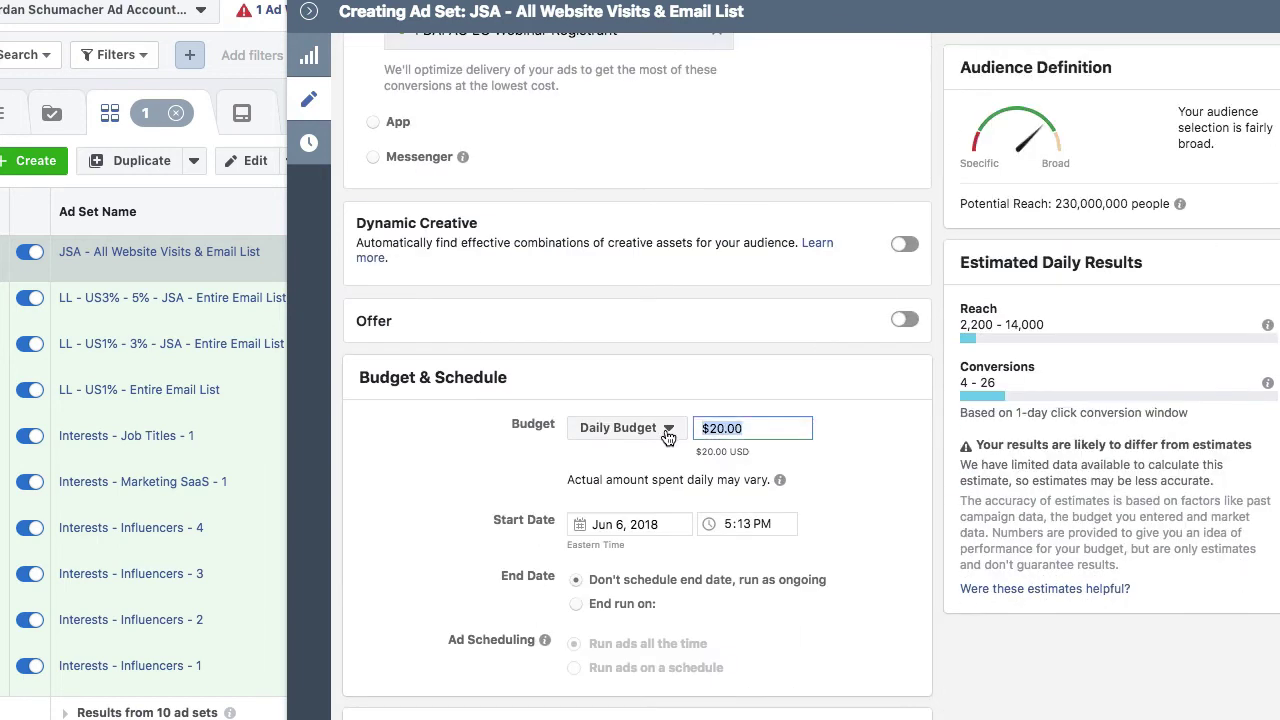
{"action": "type", "text": "5"}
- Add the custom audiences "JSA - All Website Visitors - Last 180 Days", "JSA - All Website Visitors - Last 30 Days" and "JSA - Entire Email List" to the ad set
{"action": "scroll", "coordinate": [882, 405], "scroll_direction": "down", "scroll_amount": 5}
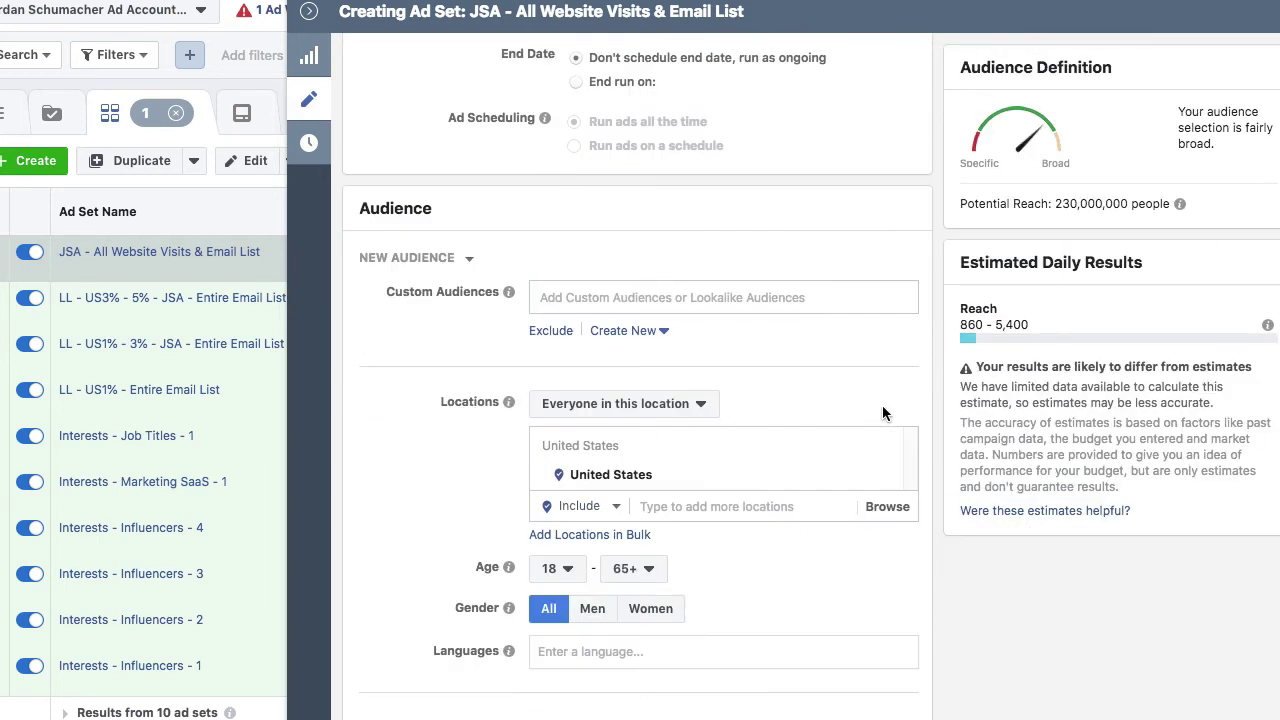
{"action": "left_click", "coordinate": [576, 298]}
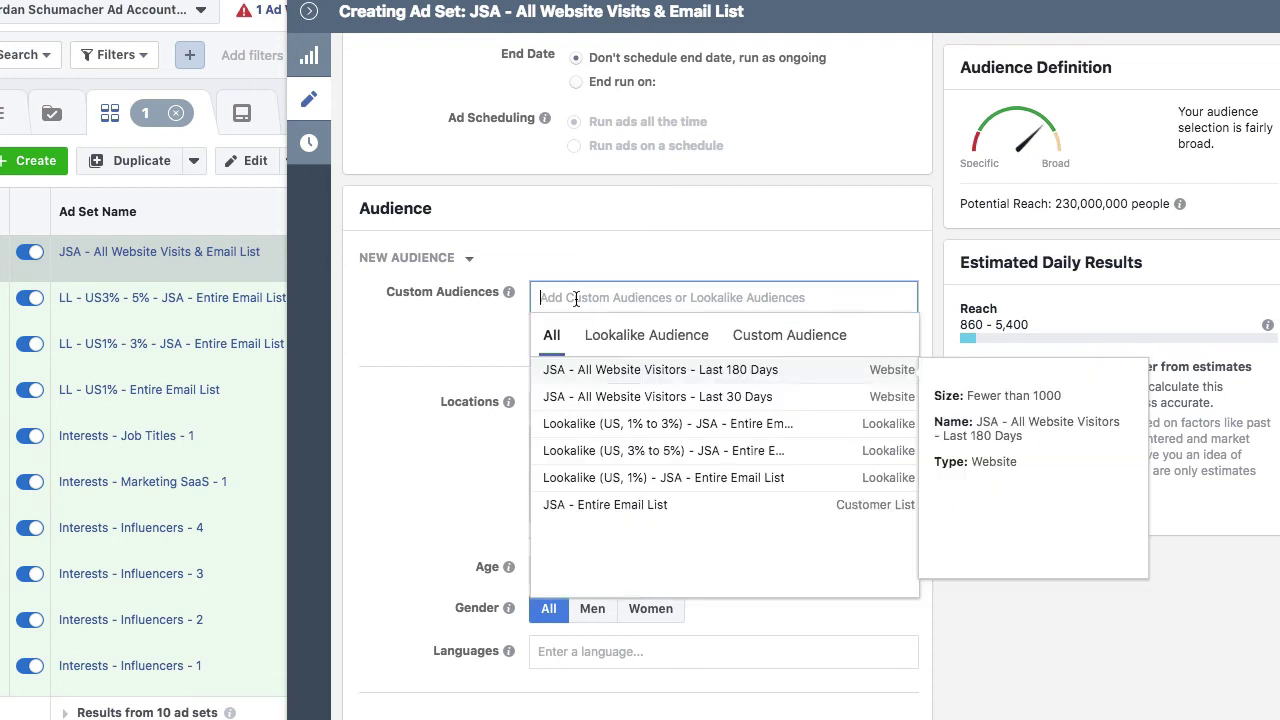
{"action": "left_click", "coordinate": [597, 370]}
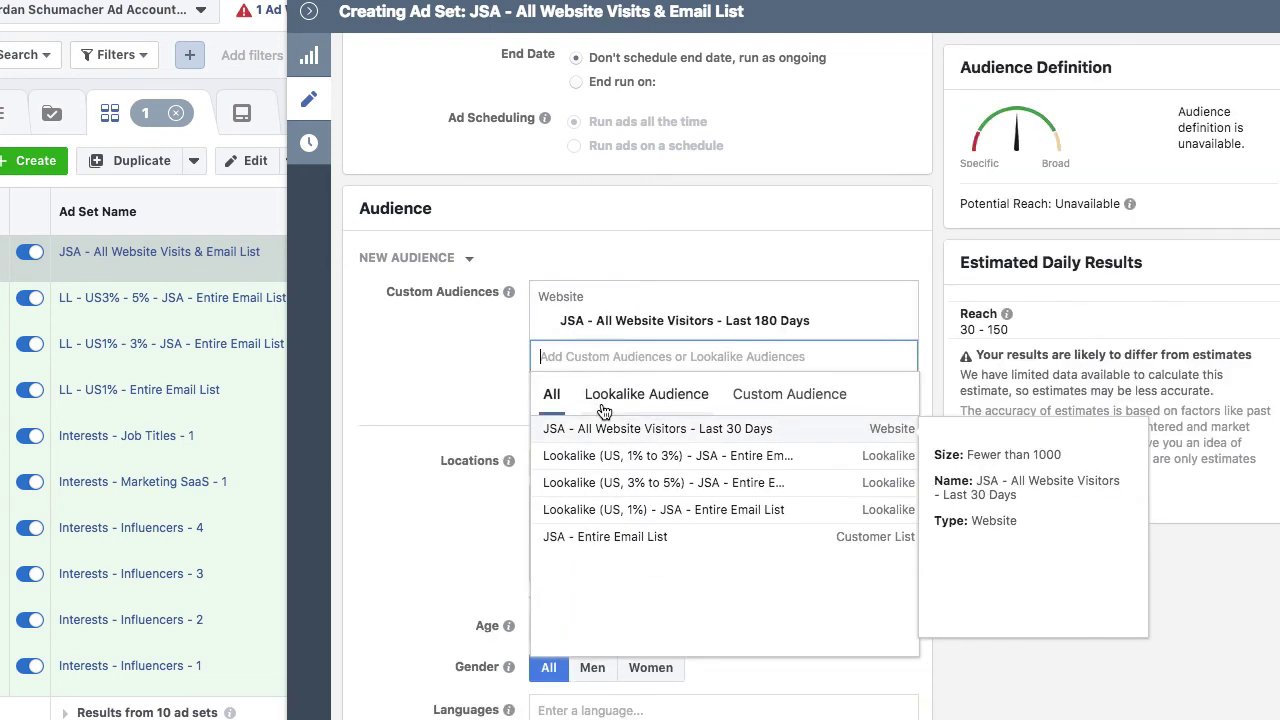
{"action": "left_click", "coordinate": [606, 428]}
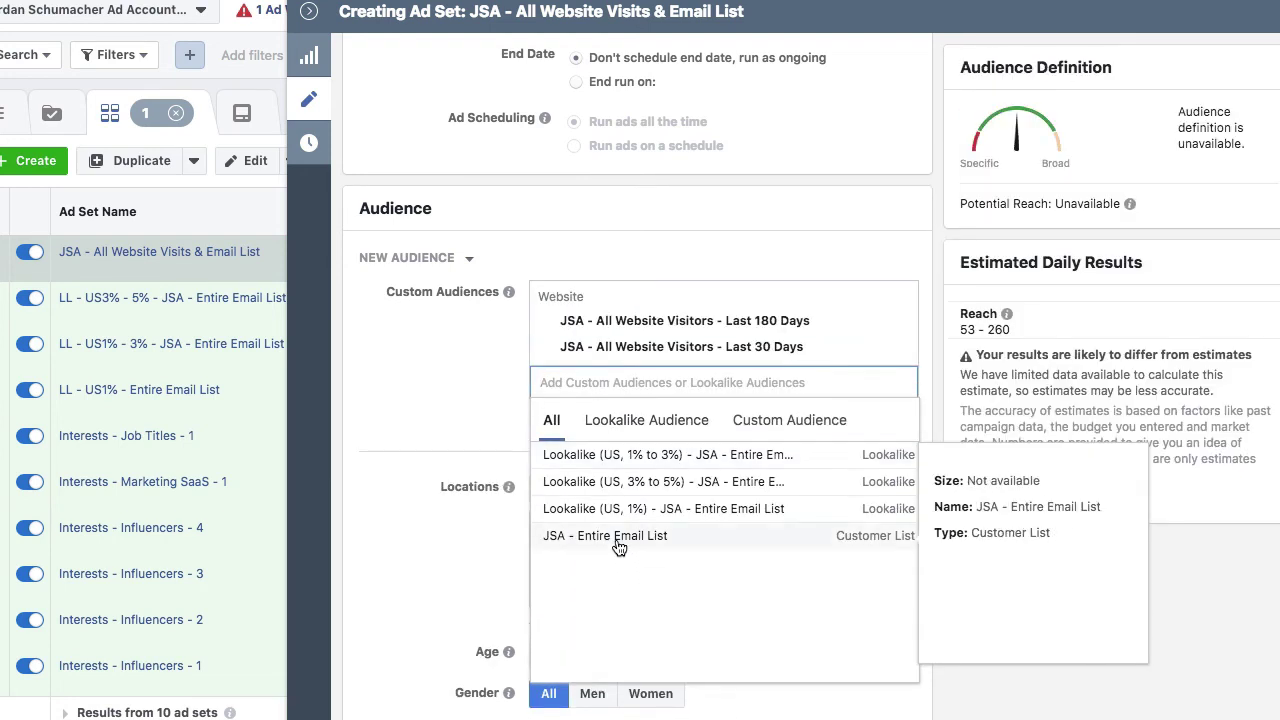
{"action": "left_click", "coordinate": [617, 540]}
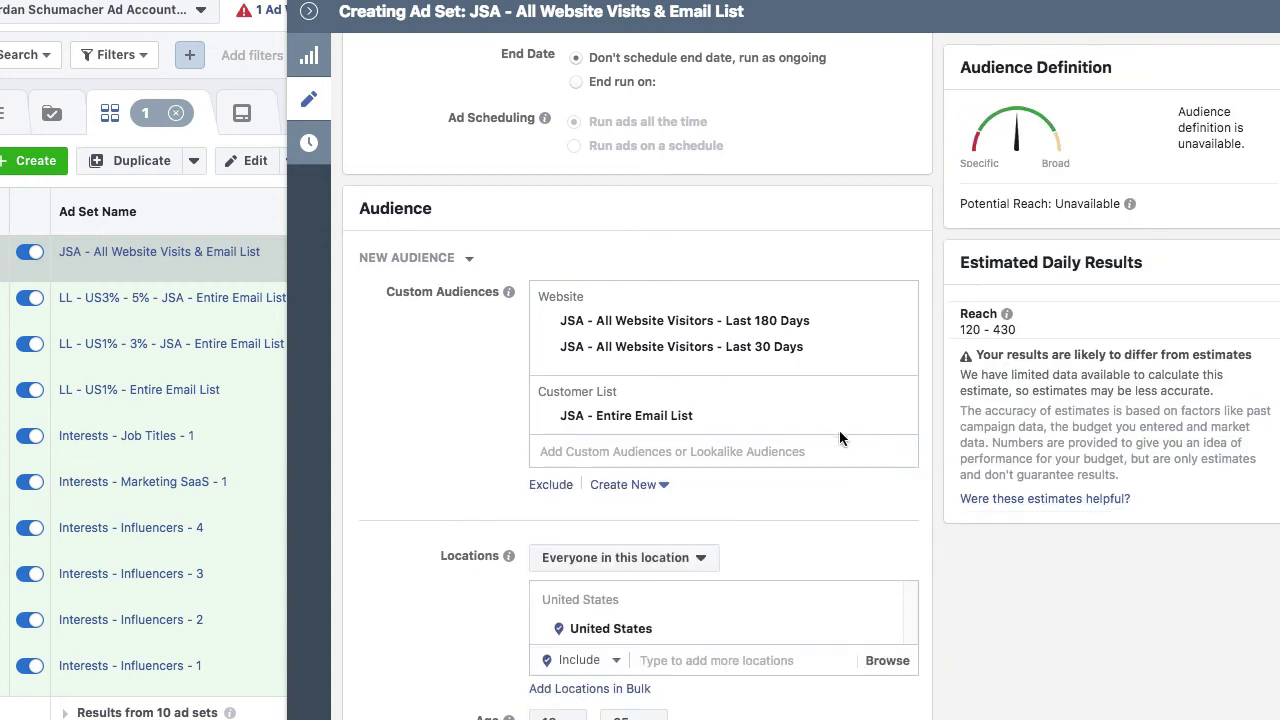
- Edit the ad set's placements to keep only Facebook Feeds and Right Column, excluding Instant Articles, Marketplace, Instagram, Audience Network and Messenger
{"action": "scroll", "coordinate": [829, 436], "scroll_direction": "down", "scroll_amount": 10}
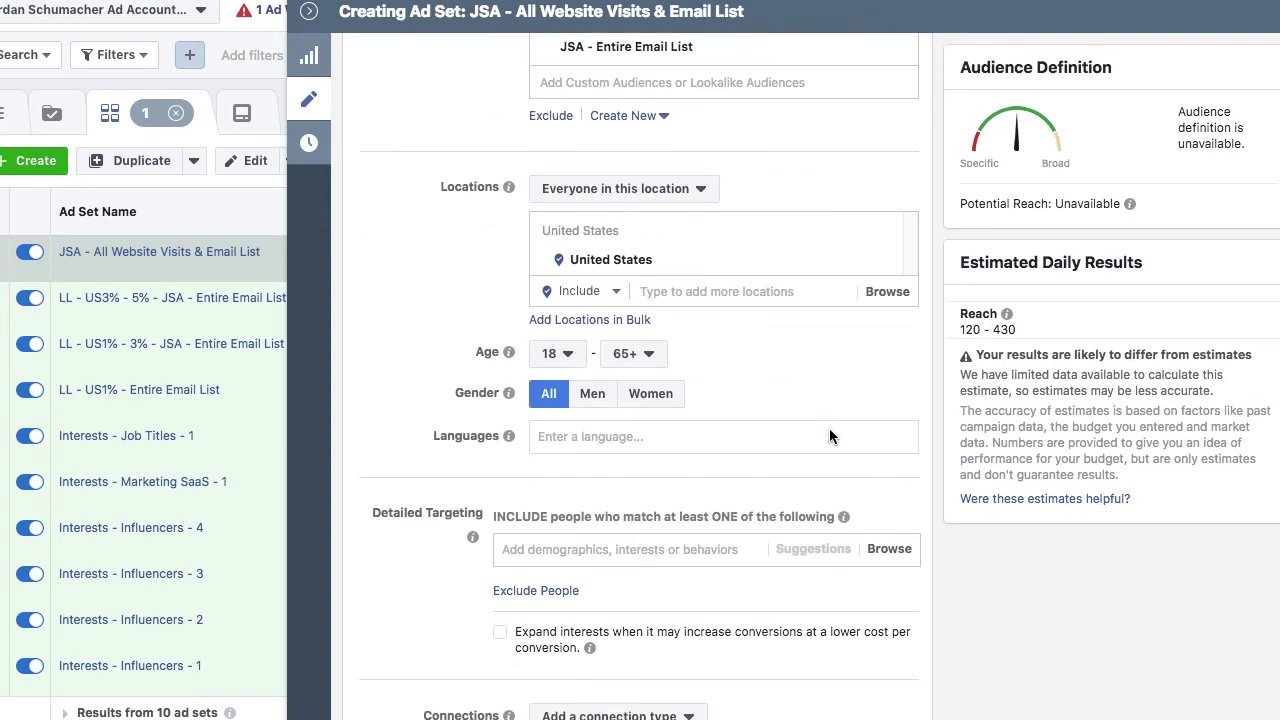
{"action": "left_click", "coordinate": [366, 424]}
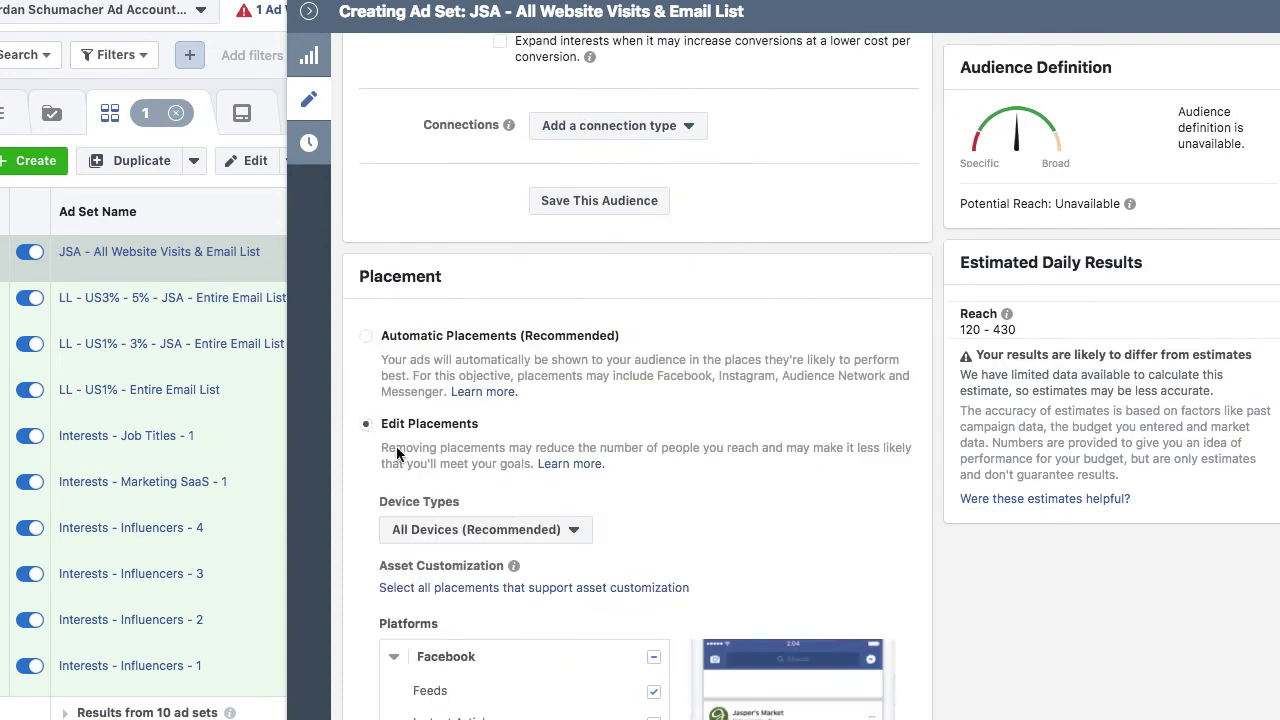
{"action": "scroll", "coordinate": [420, 440], "scroll_direction": "down", "scroll_amount": 4}
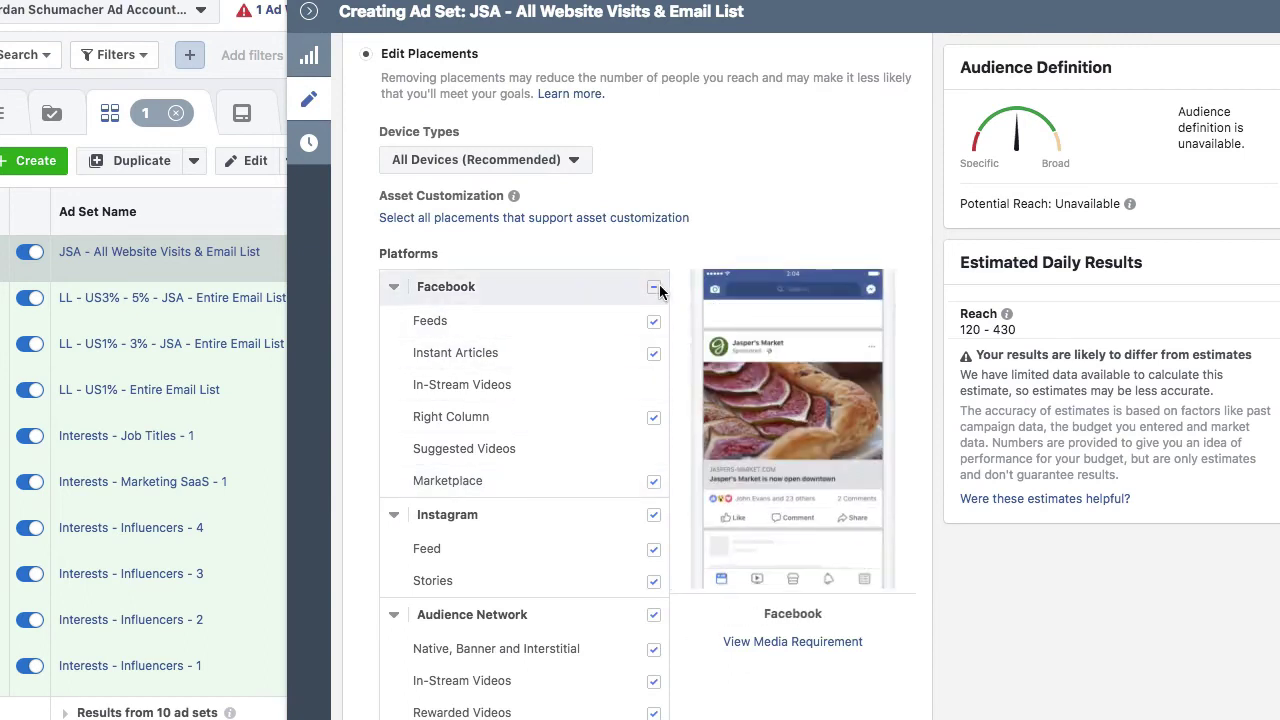
{"action": "left_click", "coordinate": [654, 615]}
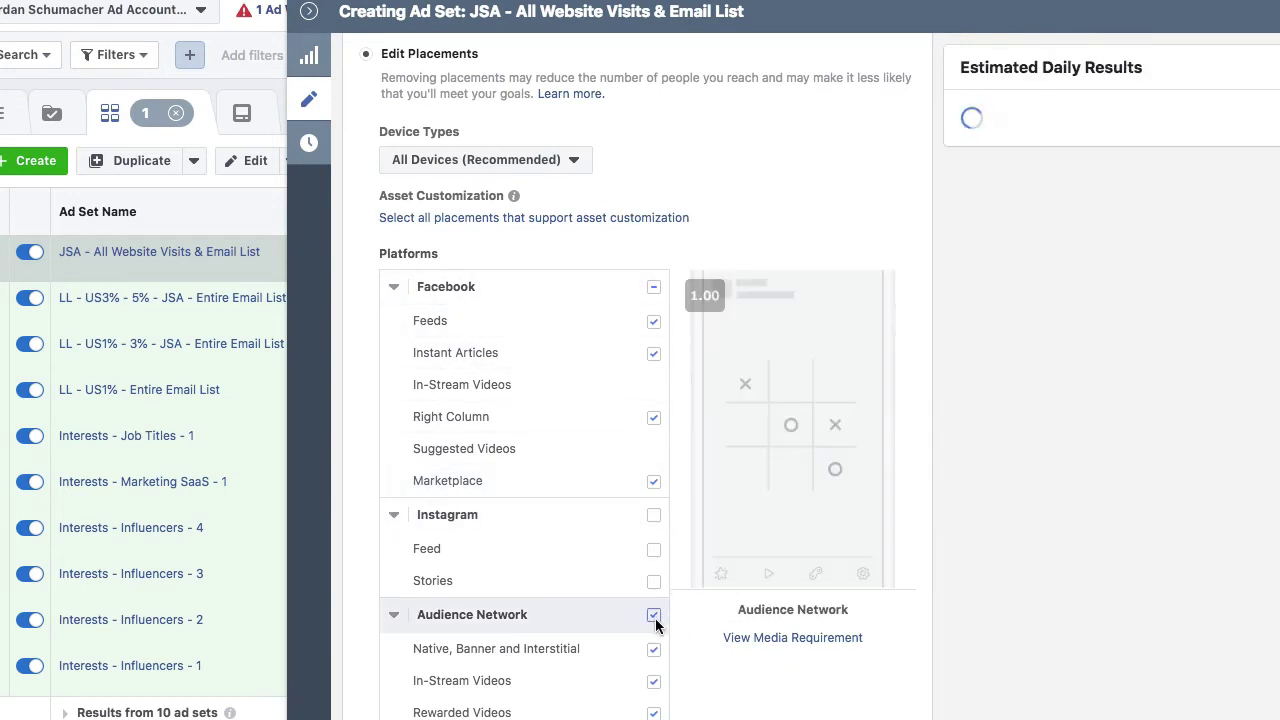
{"action": "scroll", "coordinate": [655, 644], "scroll_direction": "down", "scroll_amount": 1}
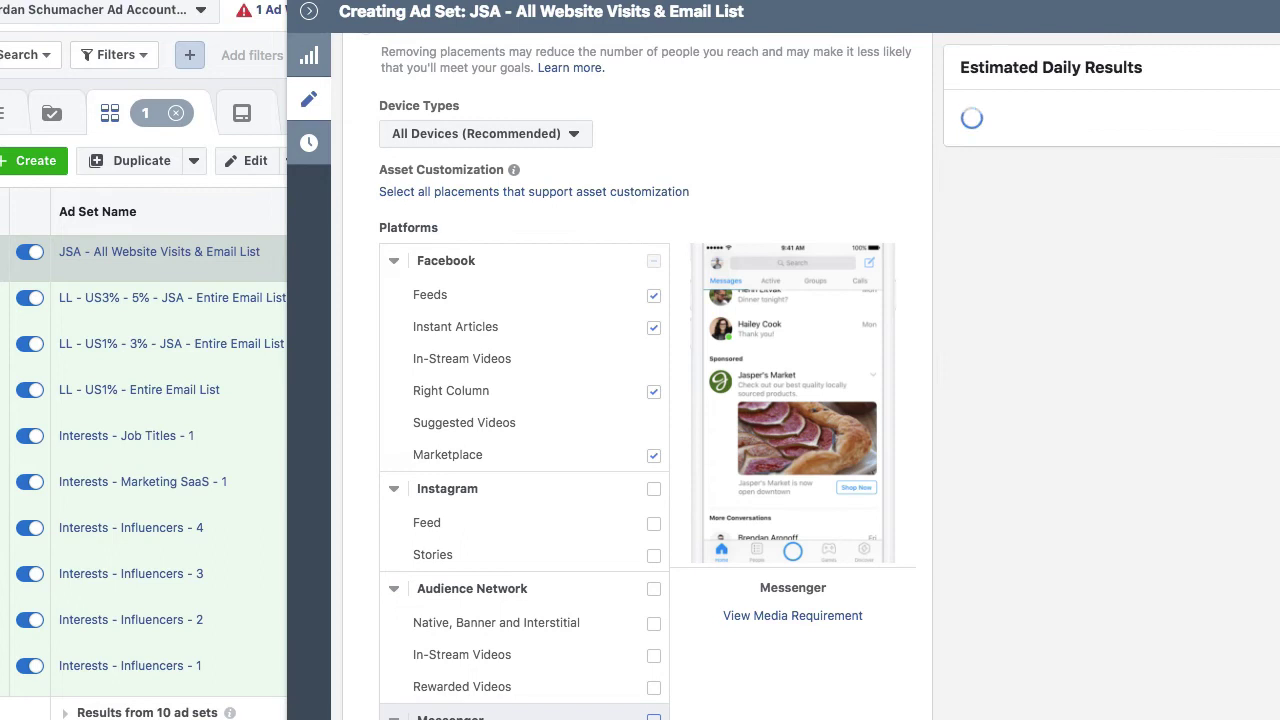
{"action": "scroll", "coordinate": [651, 284], "scroll_direction": "down", "scroll_amount": 2}
{"action": "left_click", "coordinate": [652, 277]}
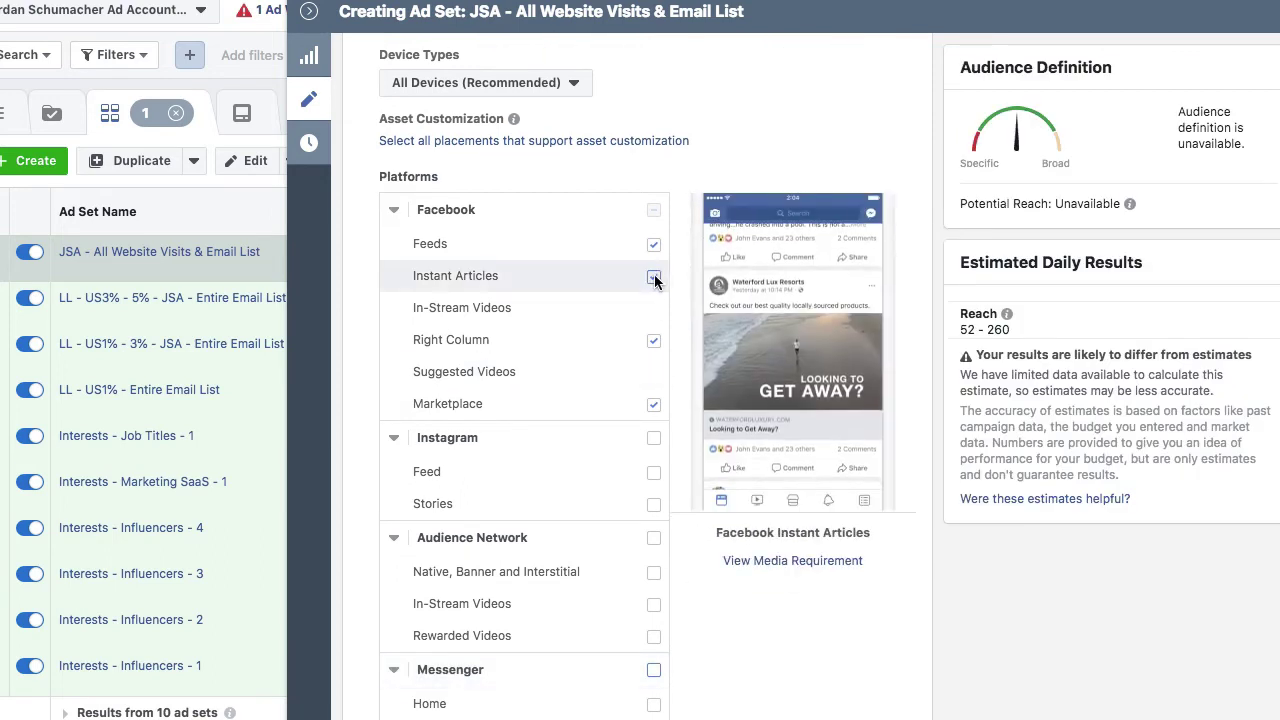
{"action": "left_click", "coordinate": [654, 405]}
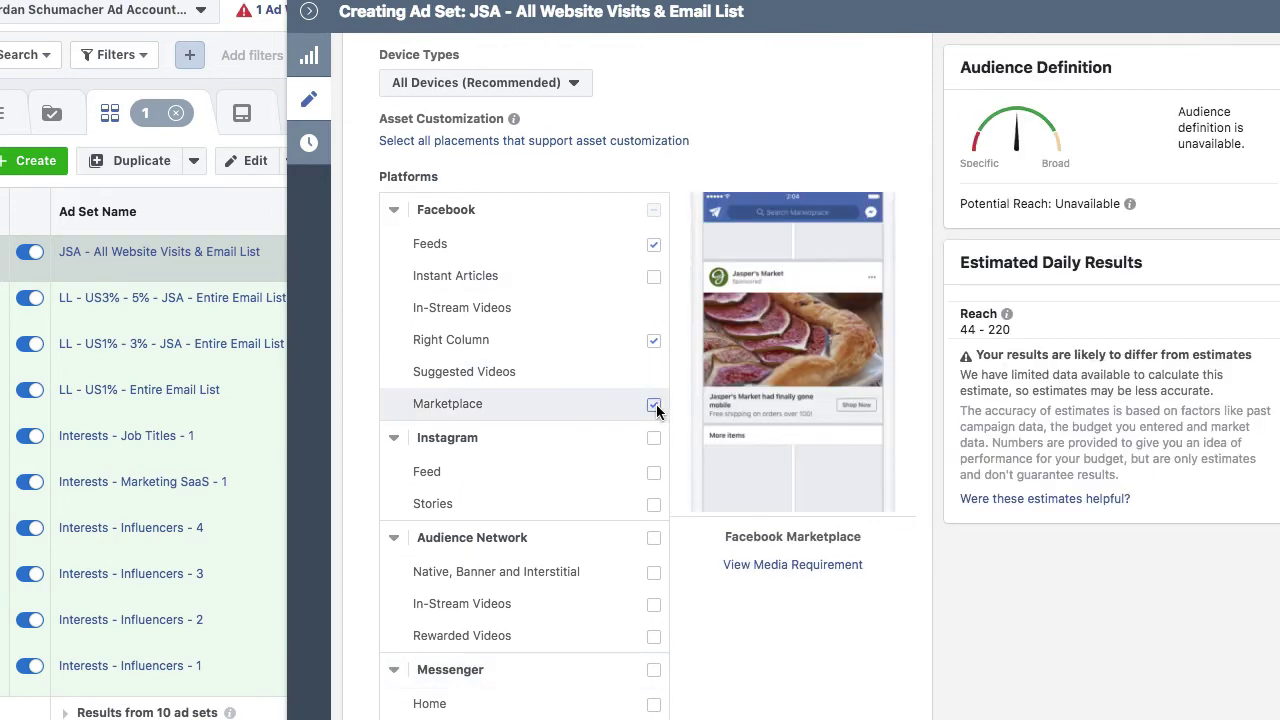
- Set the retargeting ad set's conversion window to "1 day click or view" and close its editor
{"action": "scroll", "coordinate": [578, 487], "scroll_direction": "down", "scroll_amount": 10}
{"action": "scroll", "coordinate": [593, 570], "scroll_direction": "down", "scroll_amount": 3}
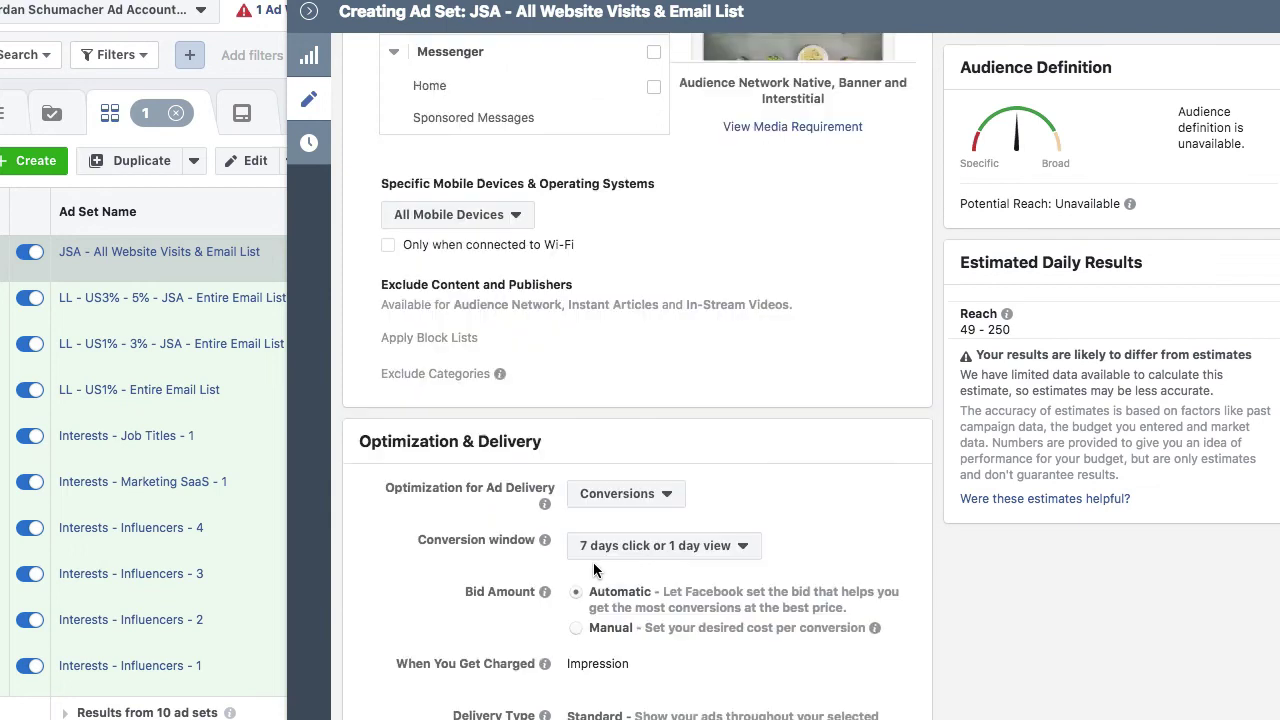
{"action": "left_click", "coordinate": [613, 535]}
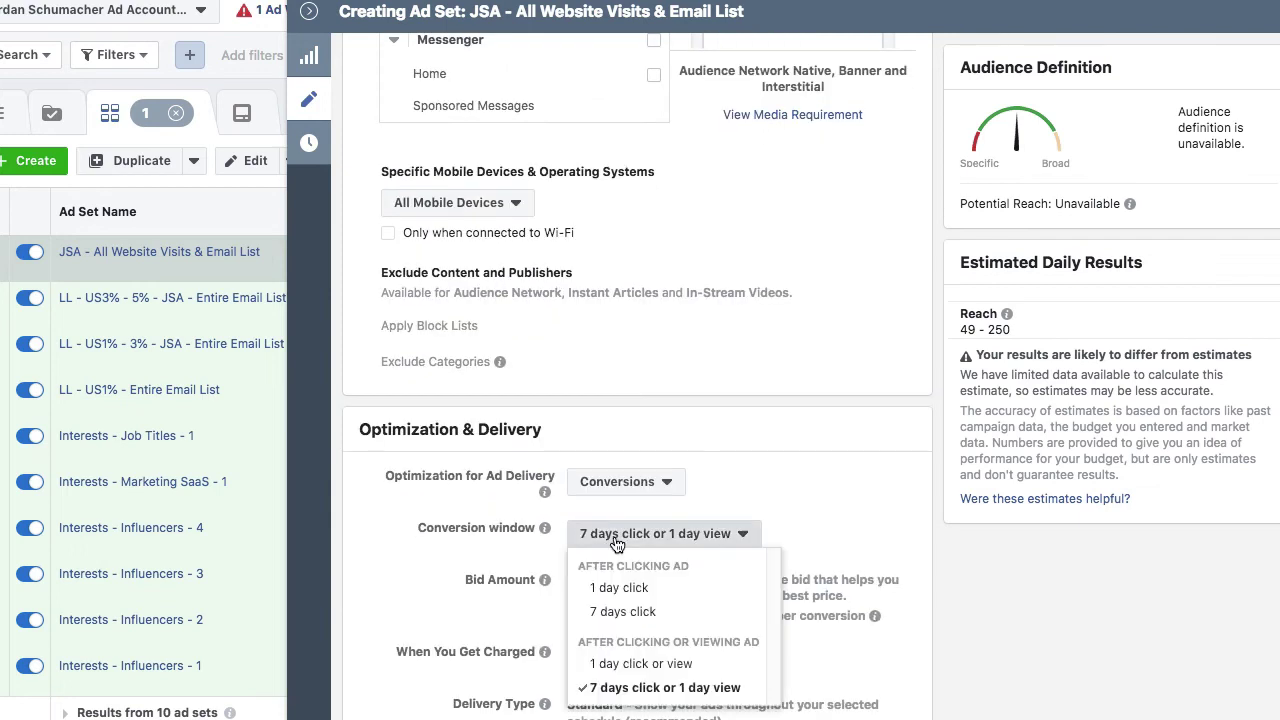
{"action": "left_click", "coordinate": [672, 663]}
{"action": "scroll", "coordinate": [995, 648], "scroll_direction": "up", "scroll_amount": 15}
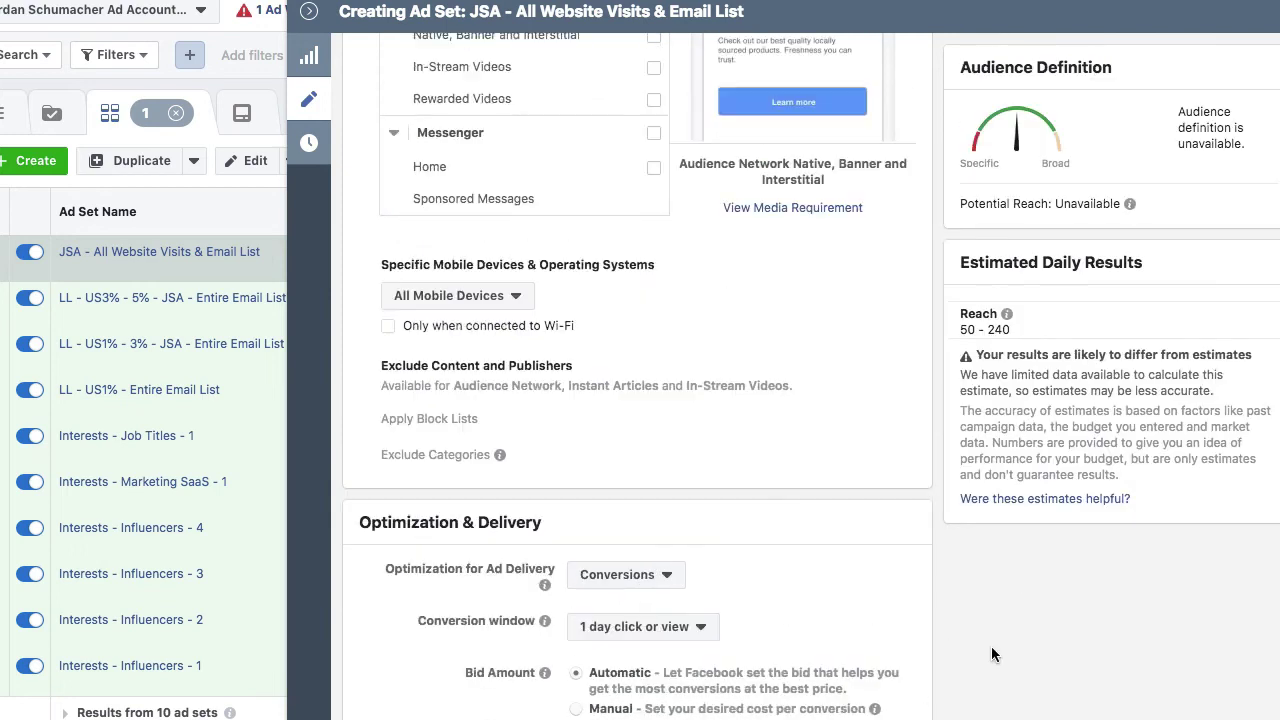
{"action": "left_click", "coordinate": [309, 11]}
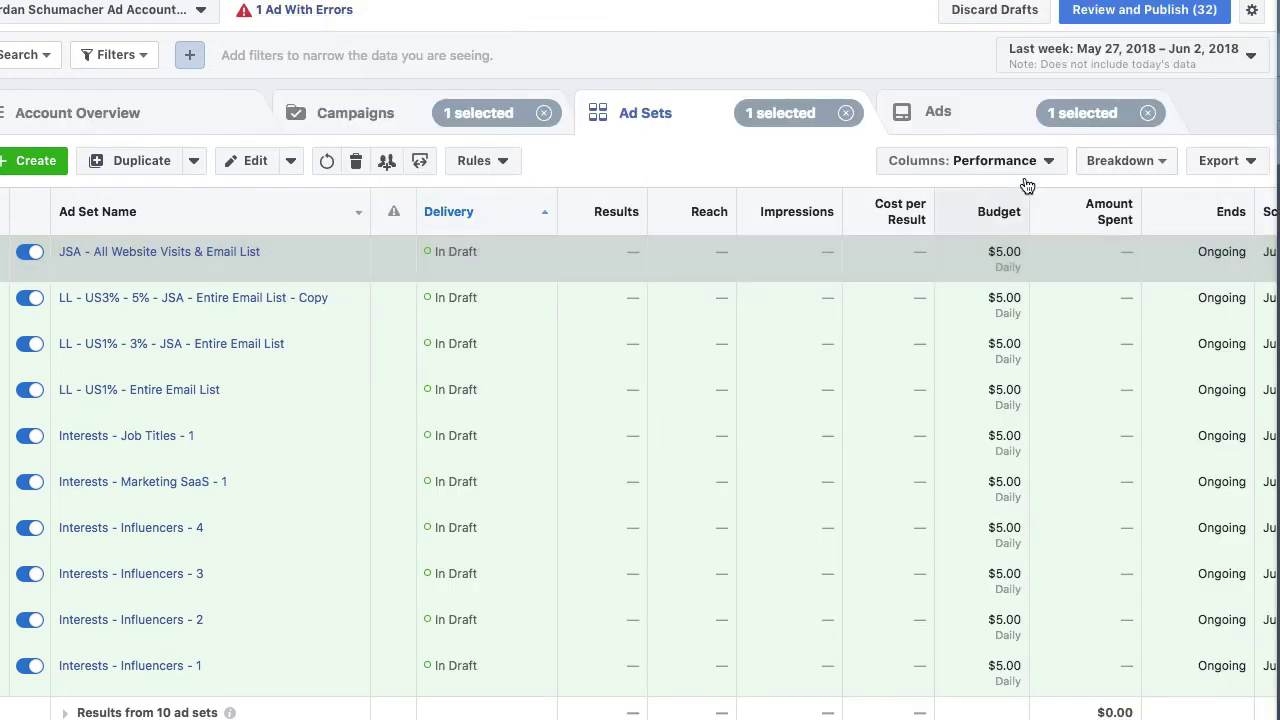
- Duplicate one Story - Screenshot ad, one Story - Illustration ad and the selected untitled ad into the retargeting campaign's "JSA - All Website Visits & Email List" ad set
{"action": "left_click", "coordinate": [966, 124]}
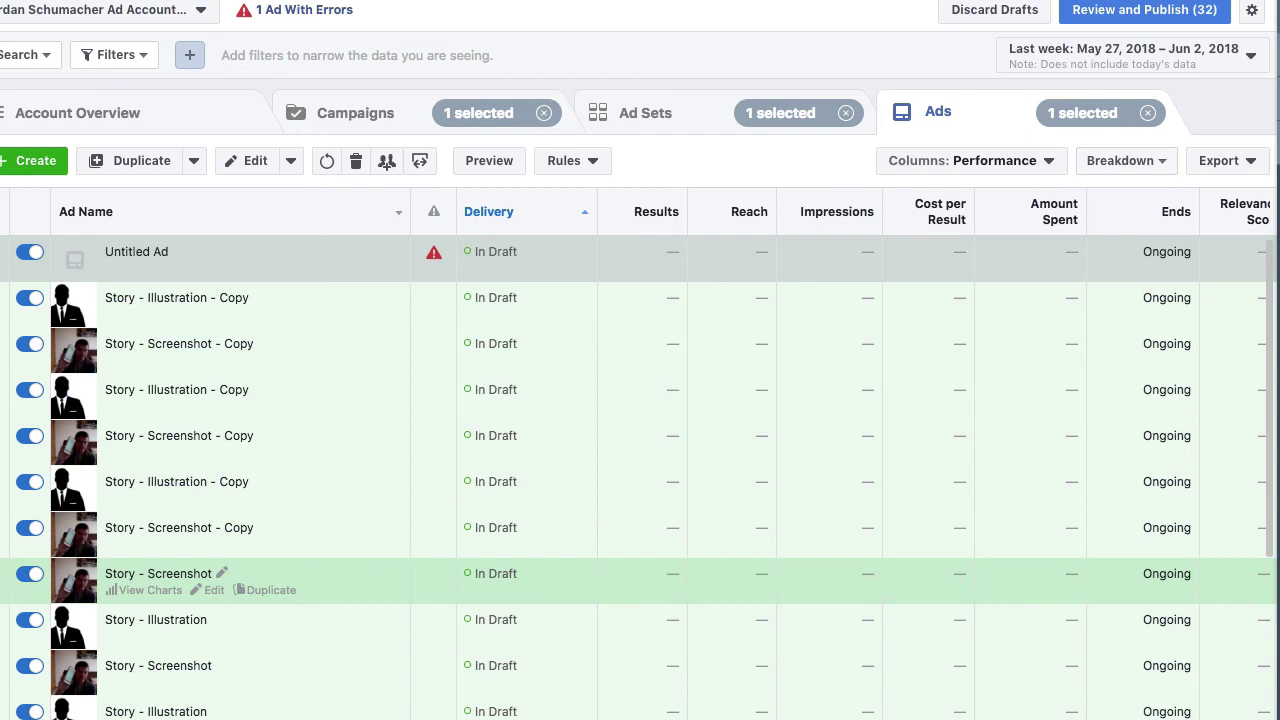
{"action": "left_click", "coordinate": [1, 574]}
{"action": "left_click", "coordinate": [1, 617]}
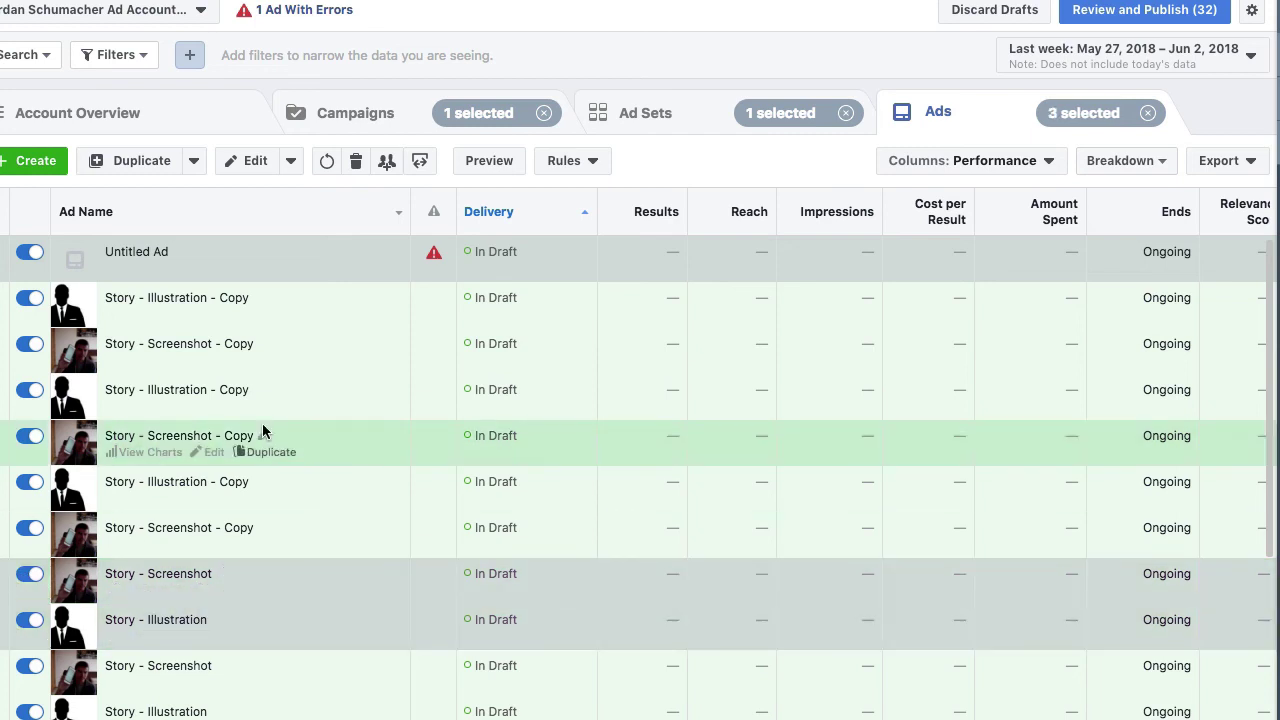
{"action": "left_click", "coordinate": [160, 164]}
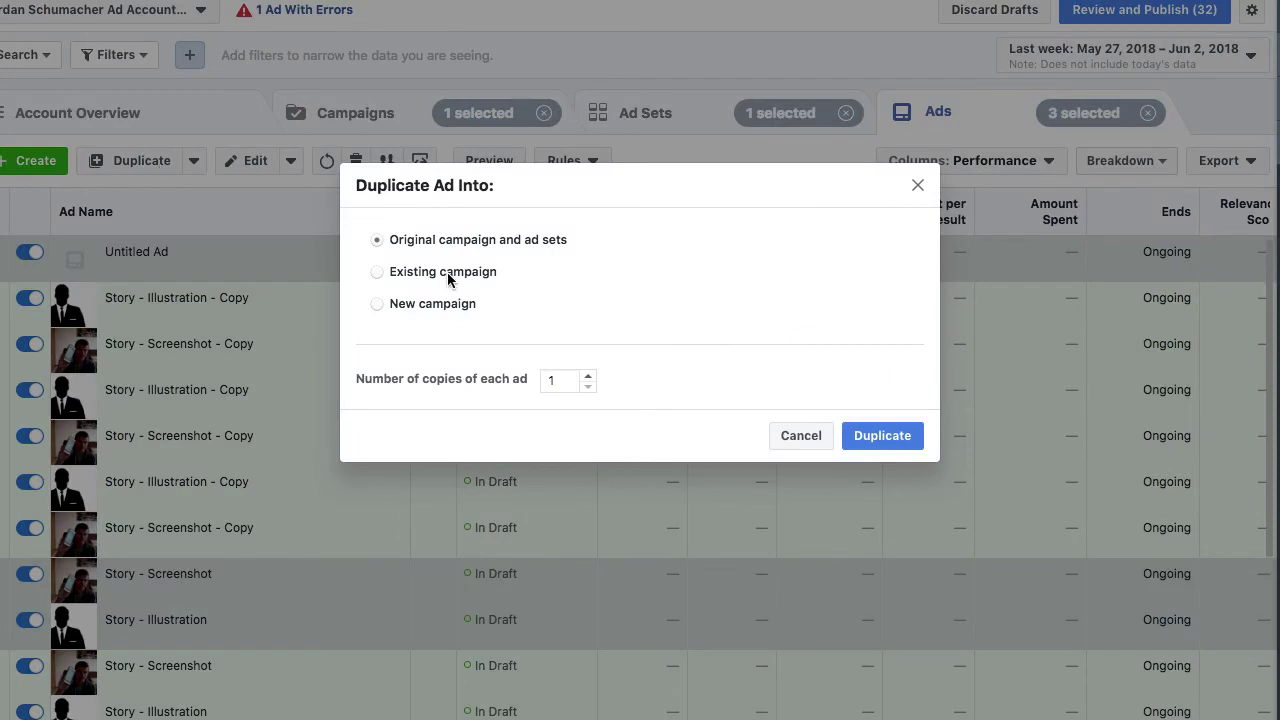
{"action": "left_click", "coordinate": [448, 278]}
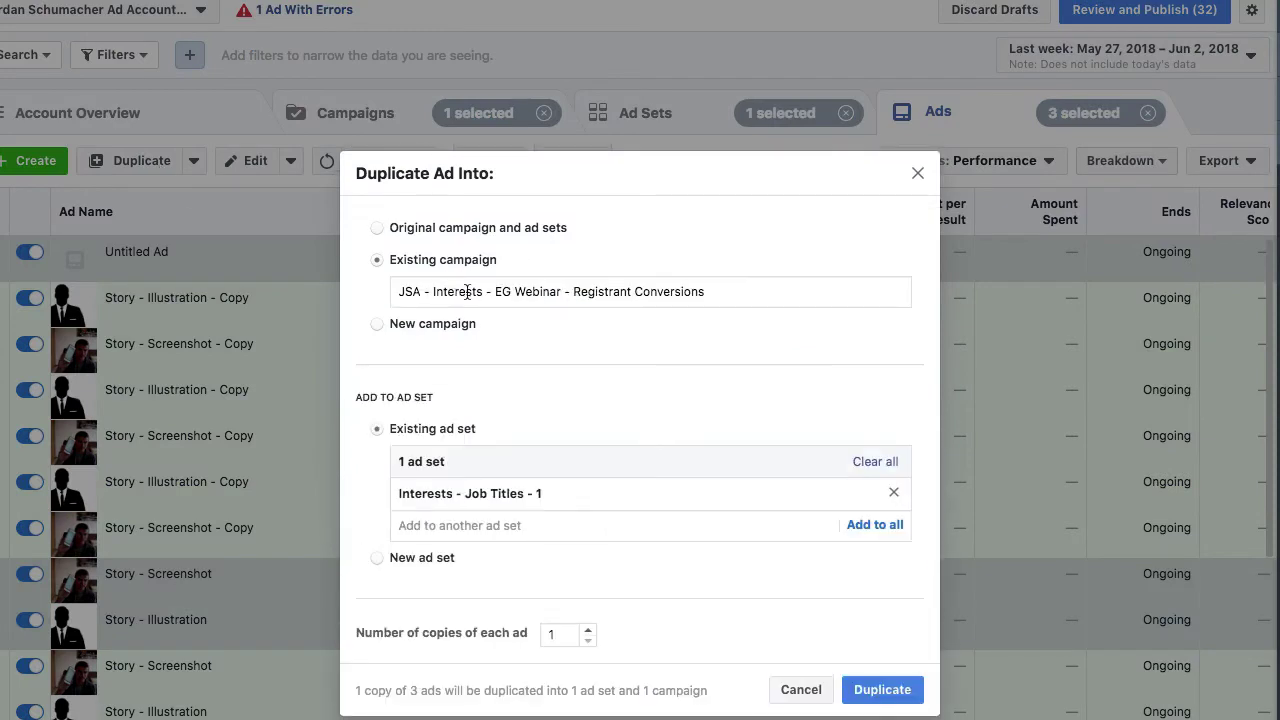
{"action": "left_click", "coordinate": [467, 291]}
{"action": "key", "text": "BackSpace"}
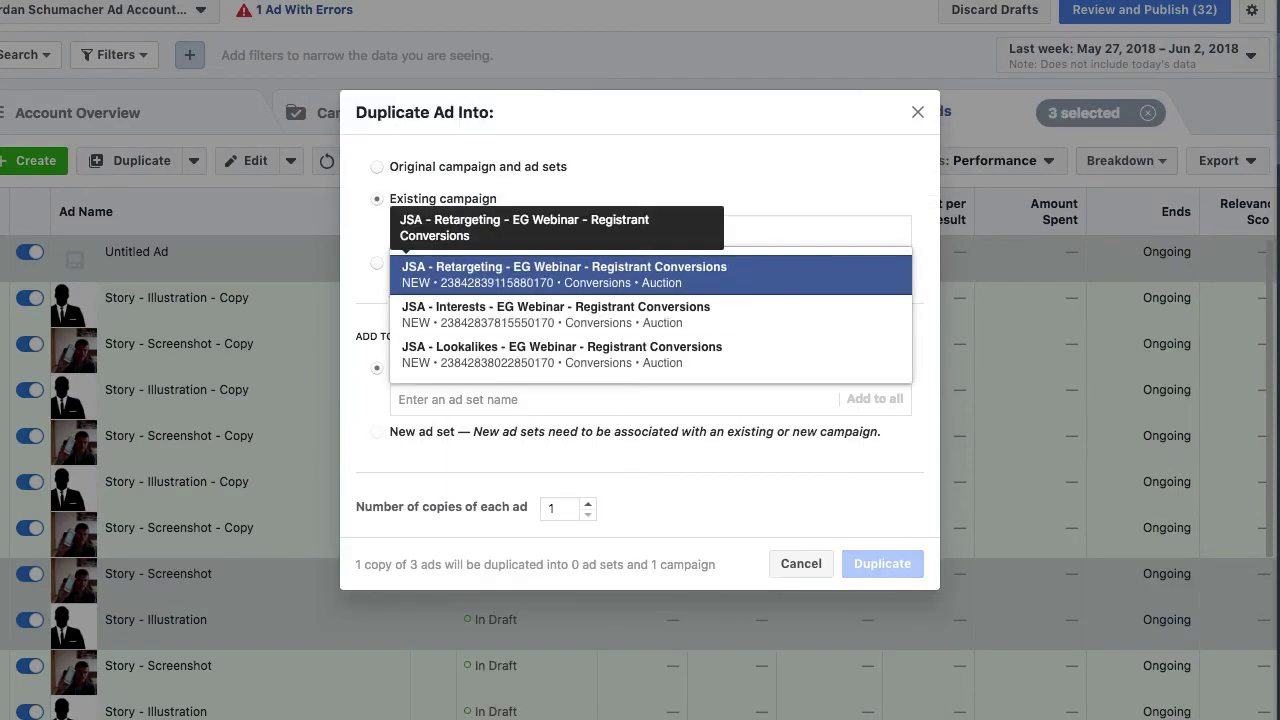
{"action": "left_click", "coordinate": [563, 272]}
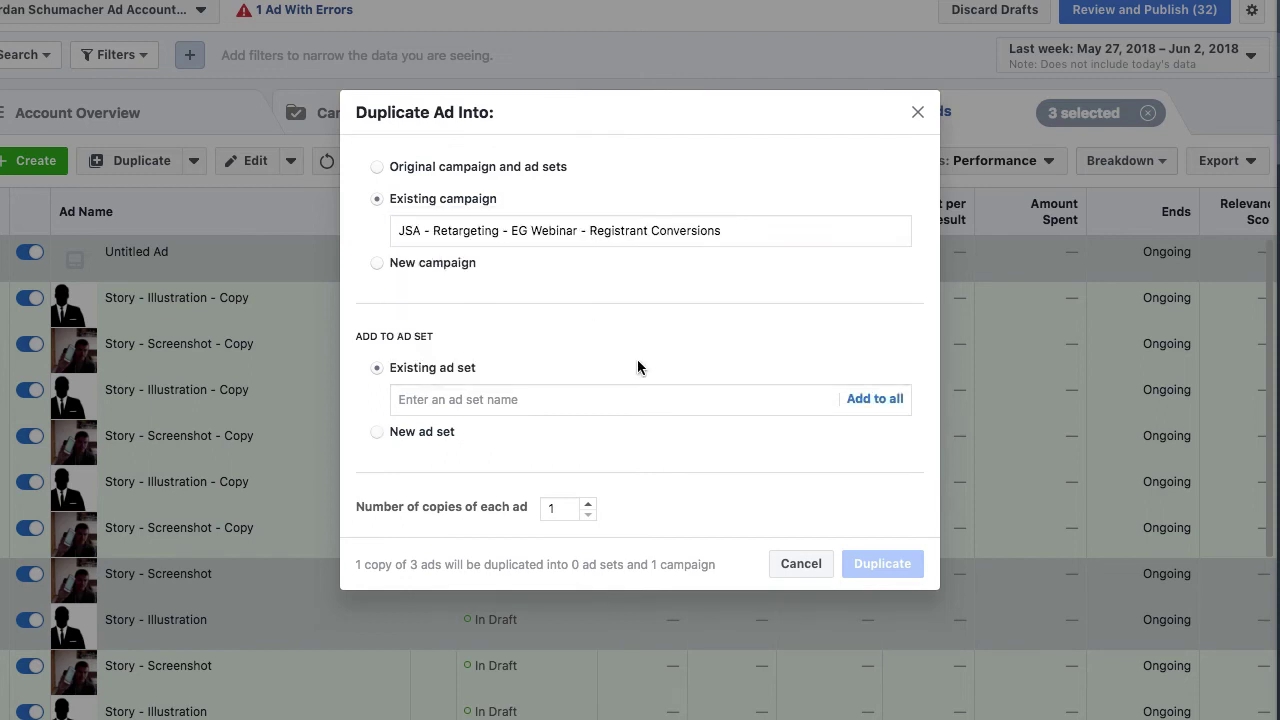
{"action": "left_click", "coordinate": [871, 400]}
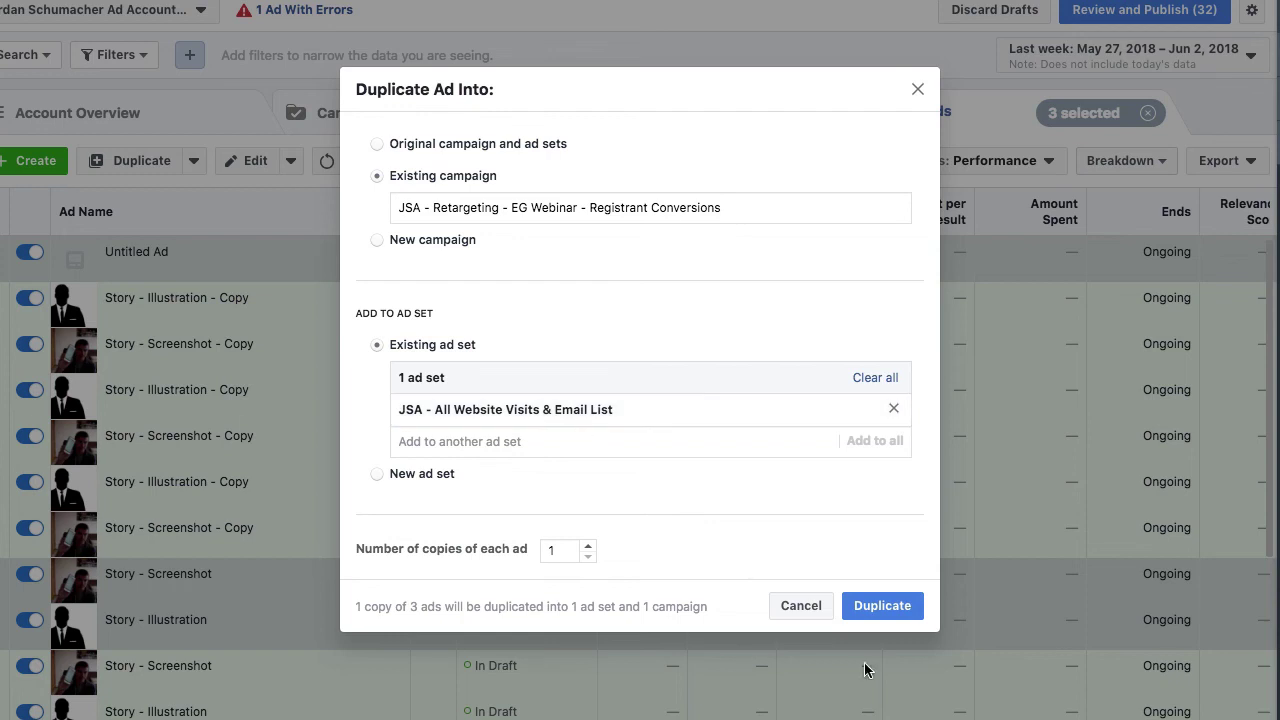
{"action": "left_click", "coordinate": [880, 606]}
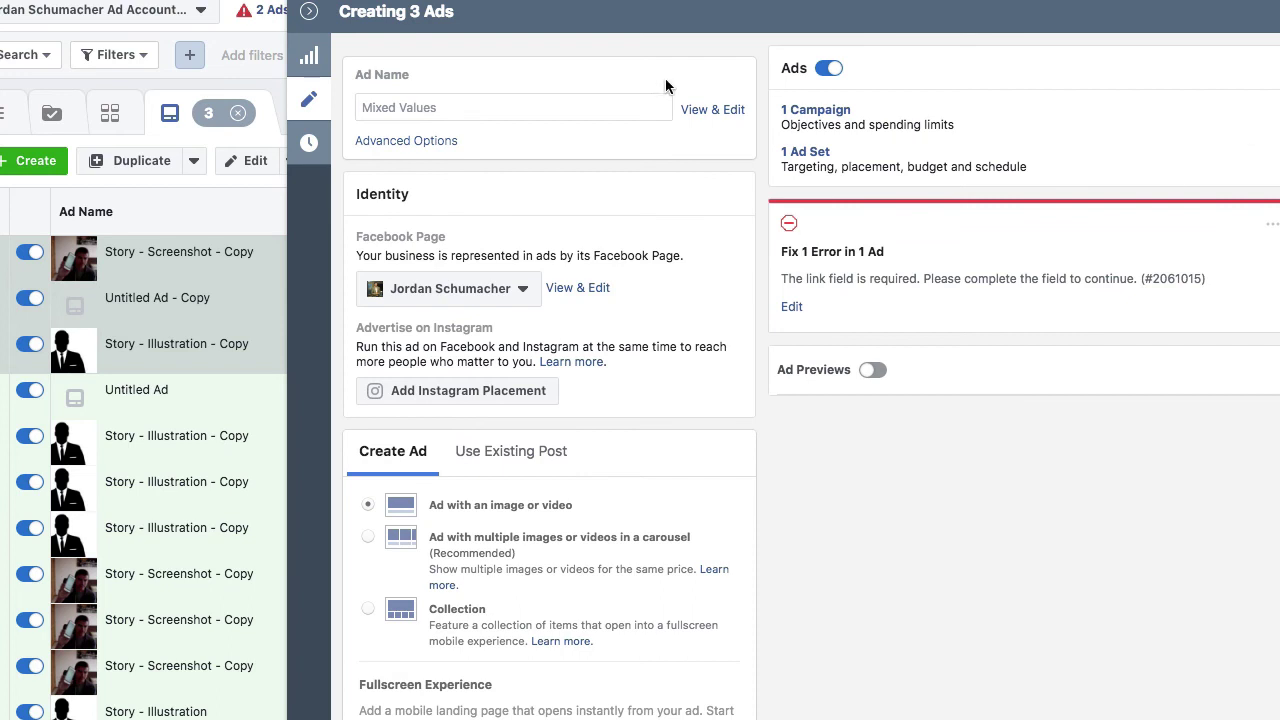
{"action": "left_click", "coordinate": [306, 12]}
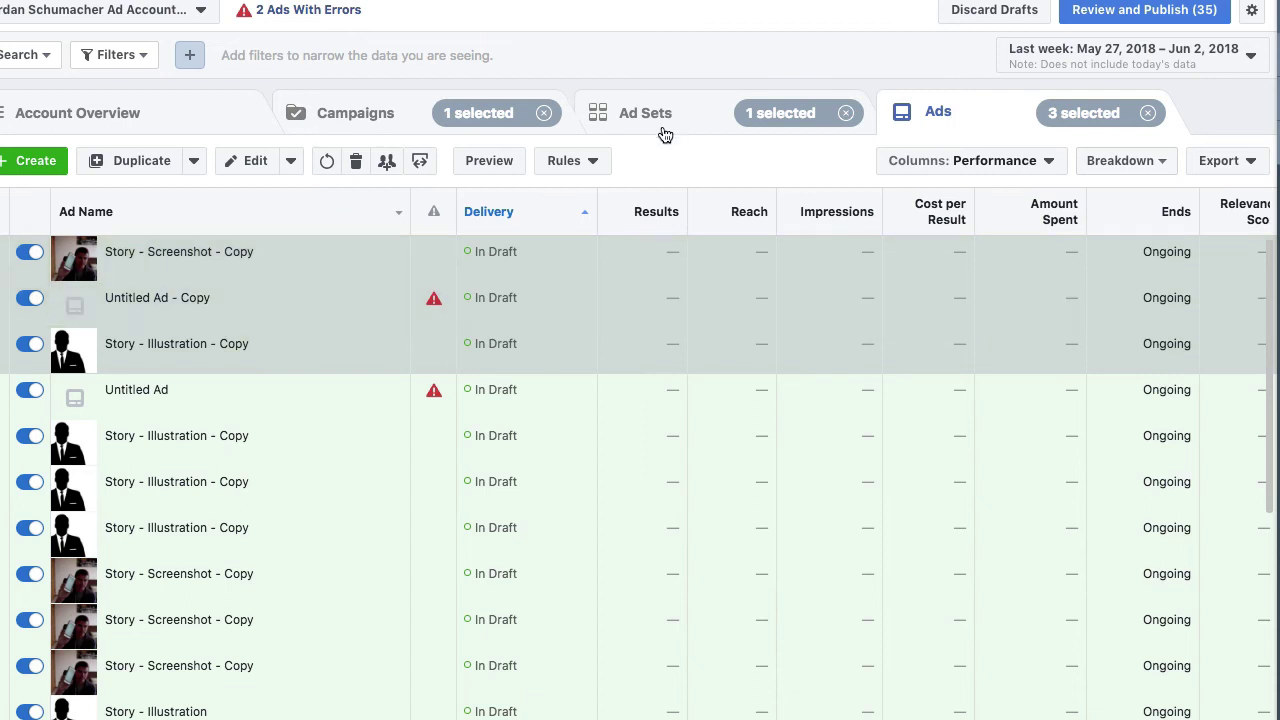
{"action": "left_click", "coordinate": [1146, 113]}
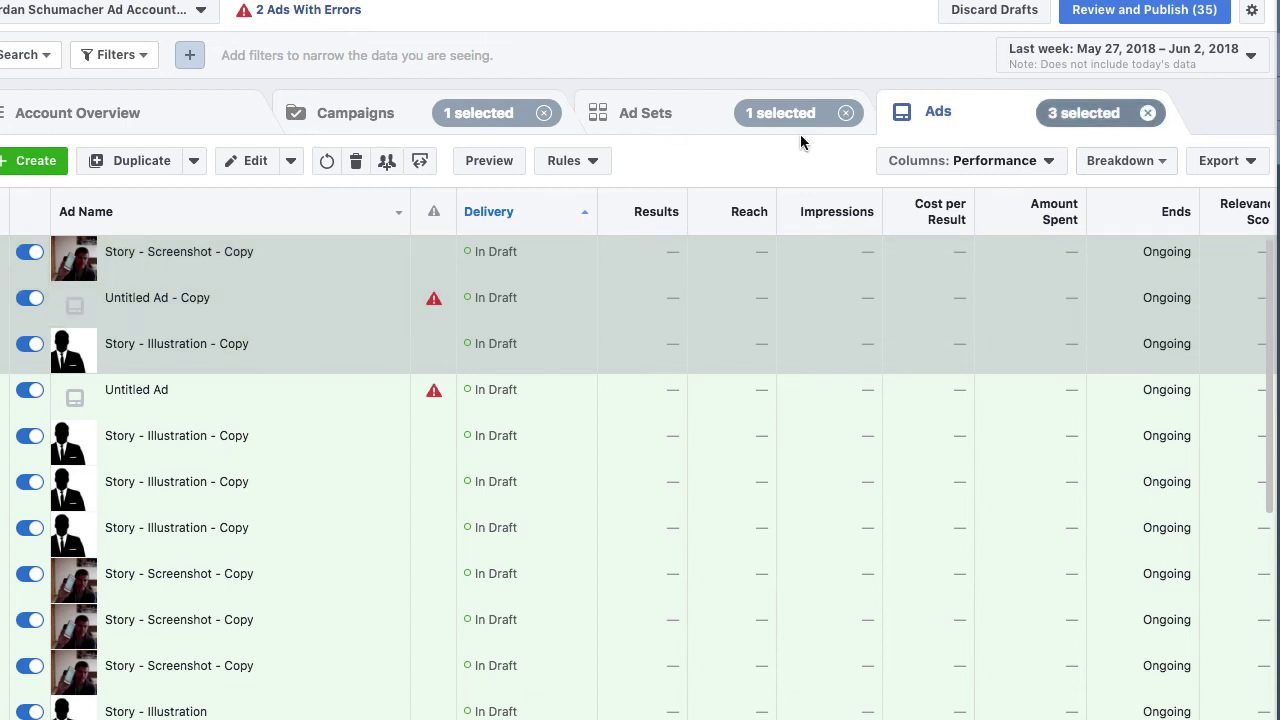
- Open the "JSA - All Website Visits & Email List" ad set for editing and bring up all of its ads
{"action": "left_click", "coordinate": [637, 115]}
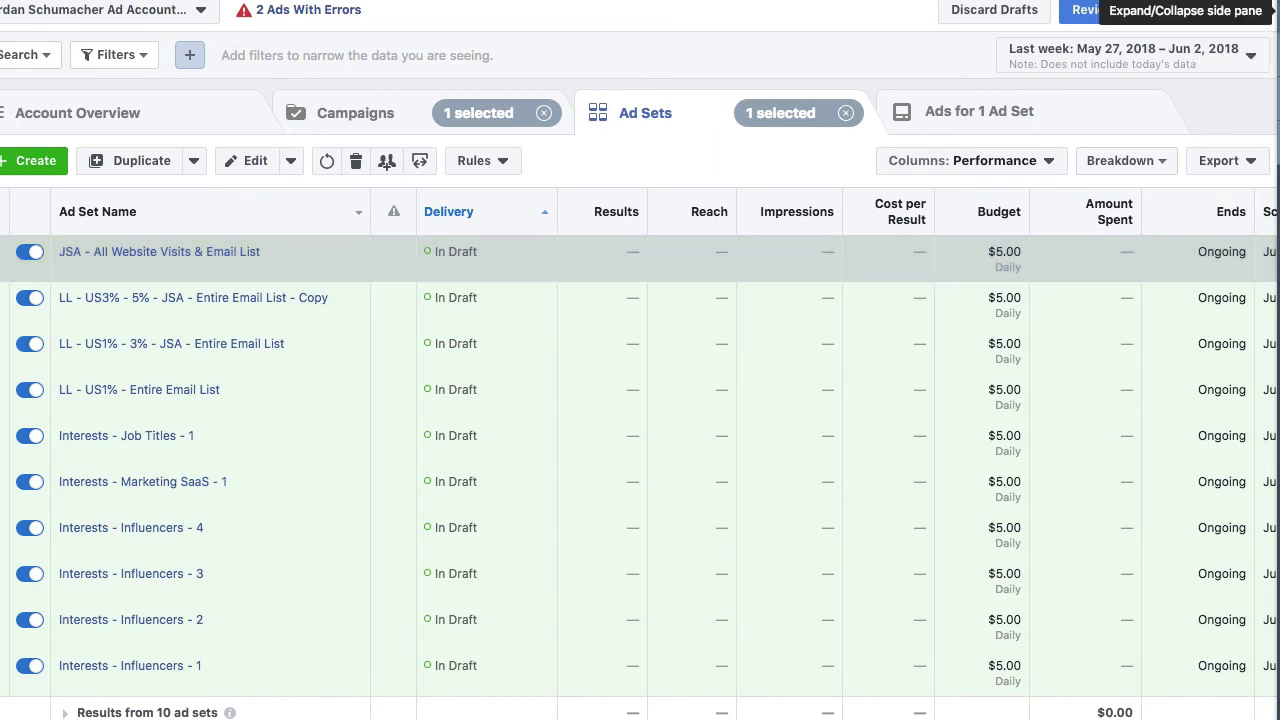
{"action": "left_click", "coordinate": [1272, 12]}
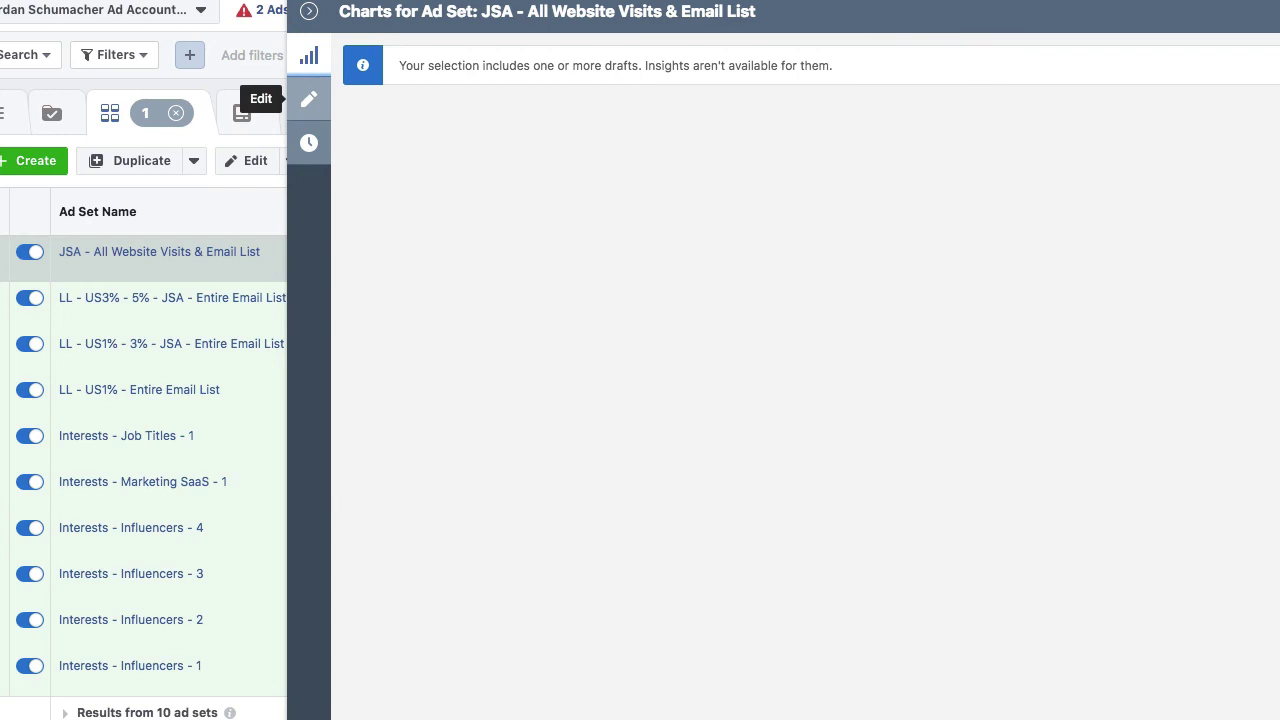
{"action": "left_click", "coordinate": [309, 98]}
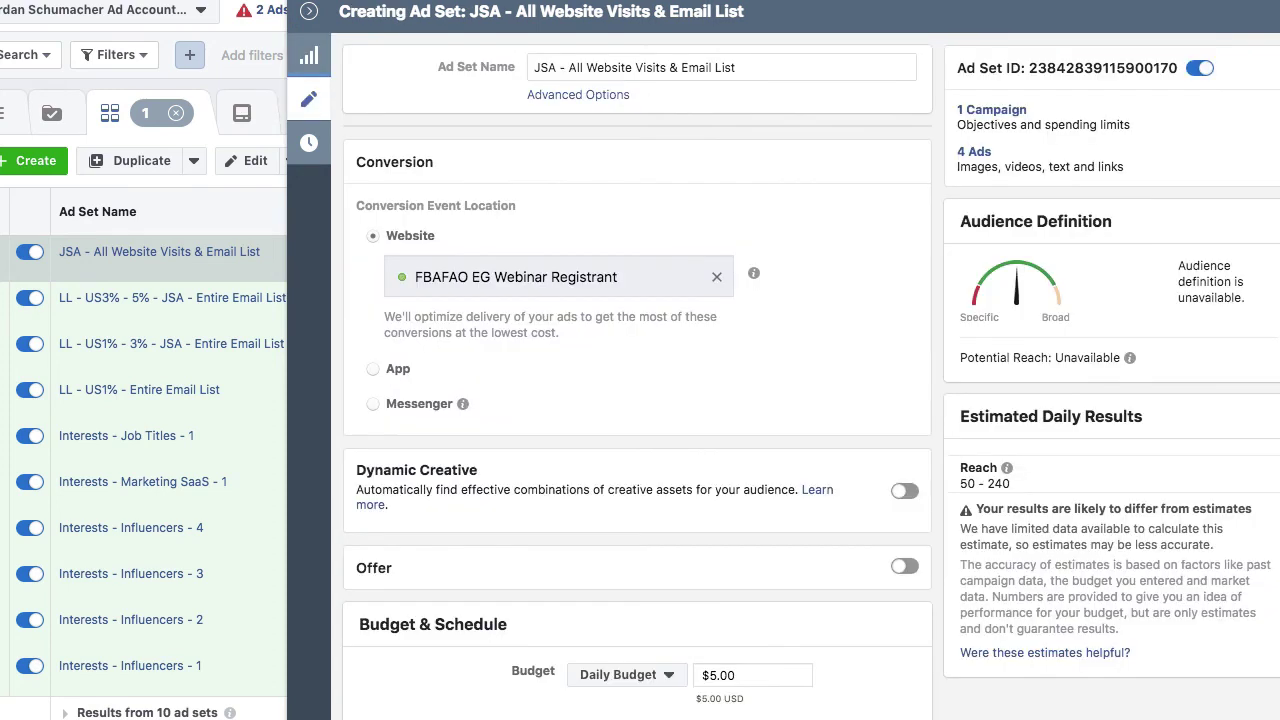
{"action": "left_click", "coordinate": [975, 153]}
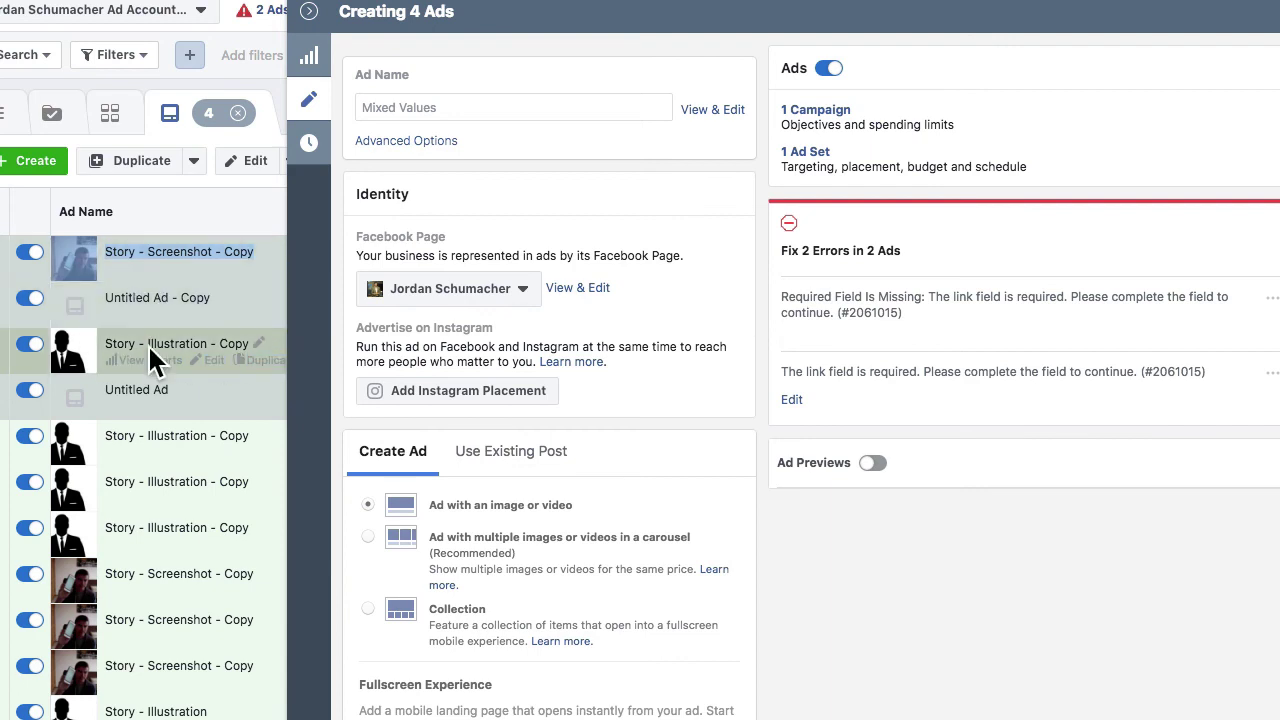
- Delete "Untitled Ad" and "Untitled Ad - Copy" from the retargeting ad set, keeping the two story ads, and return to the ad sets list
{"action": "left_click", "coordinate": [2, 343]}
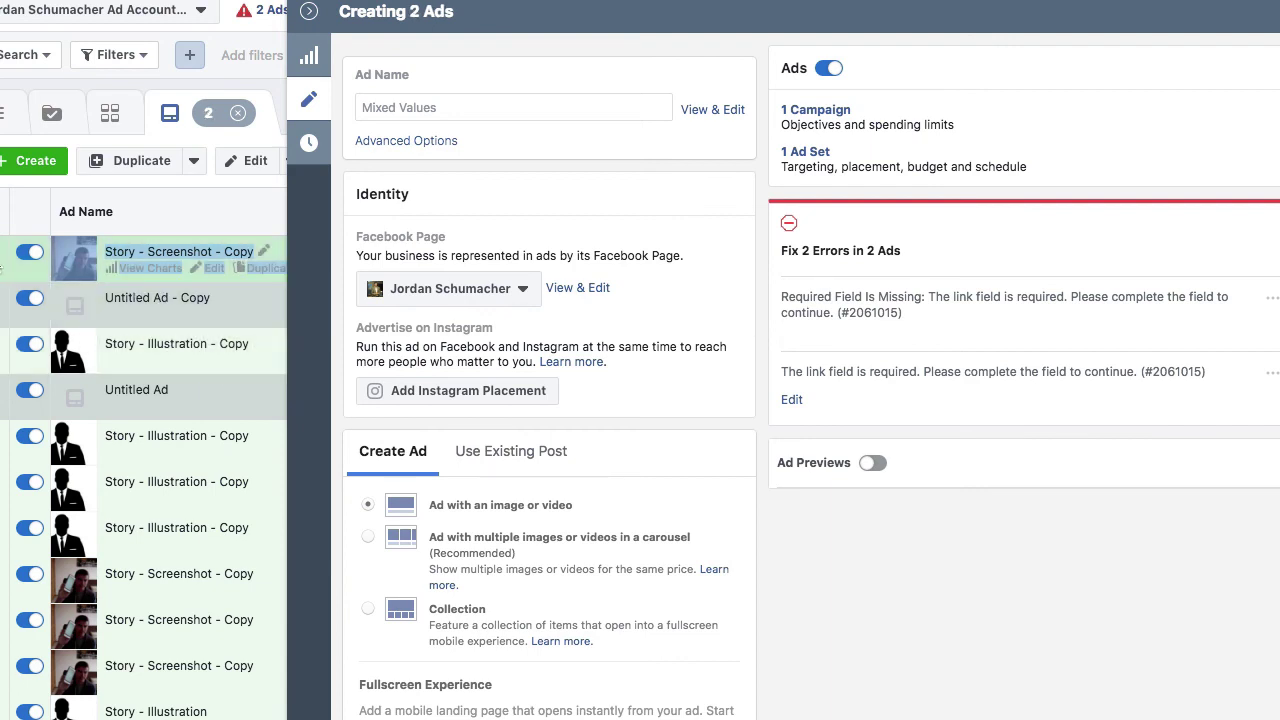
{"action": "left_click", "coordinate": [2, 251]}
{"action": "left_click", "coordinate": [308, 55]}
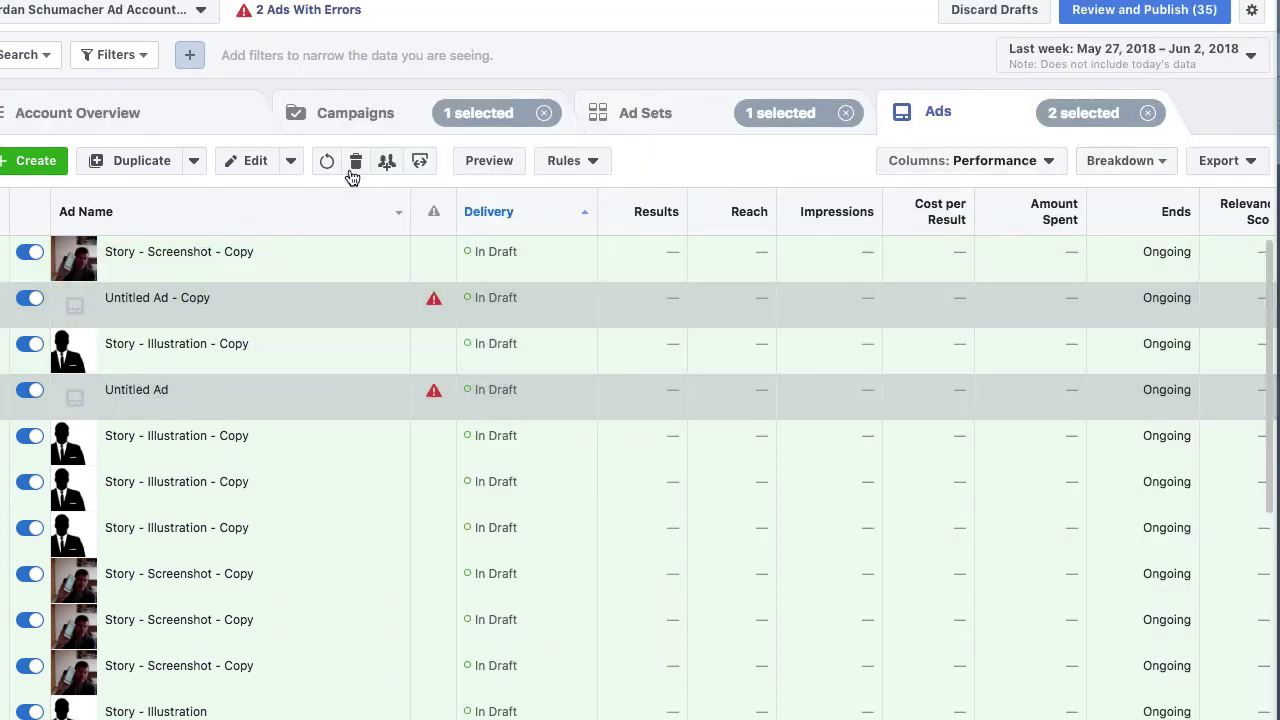
{"action": "left_click", "coordinate": [355, 165]}
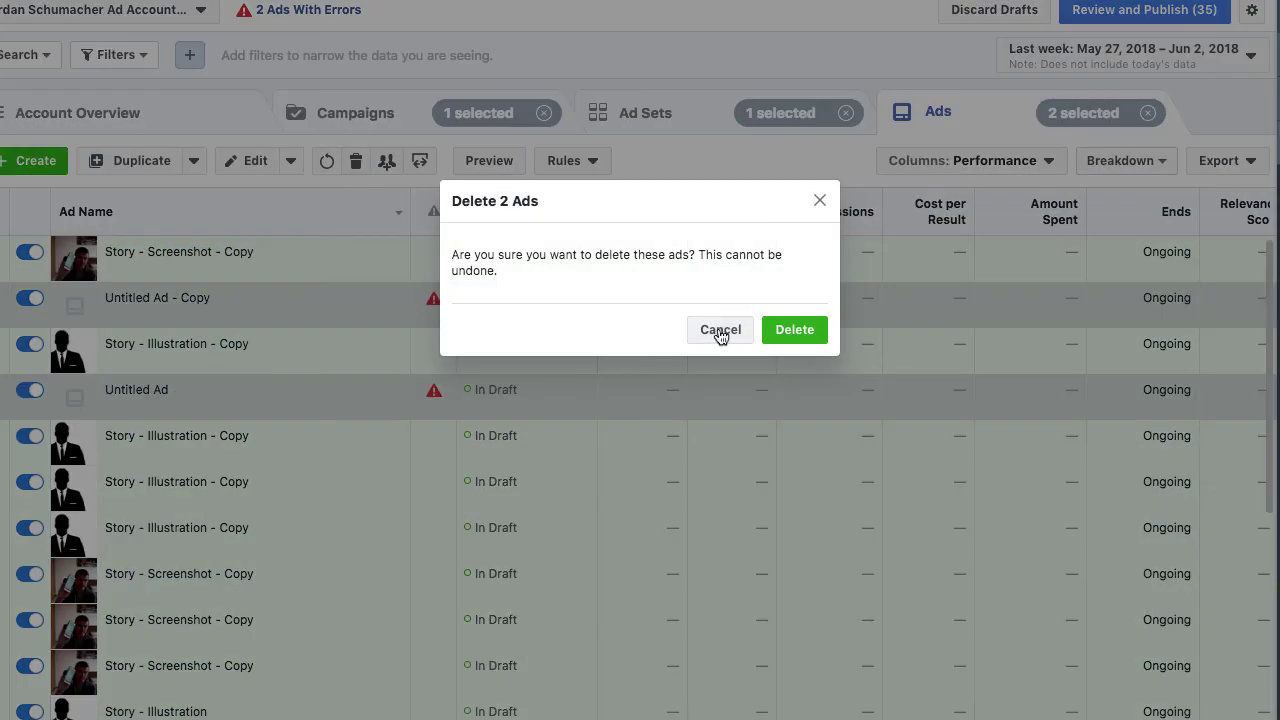
{"action": "left_click", "coordinate": [781, 333]}
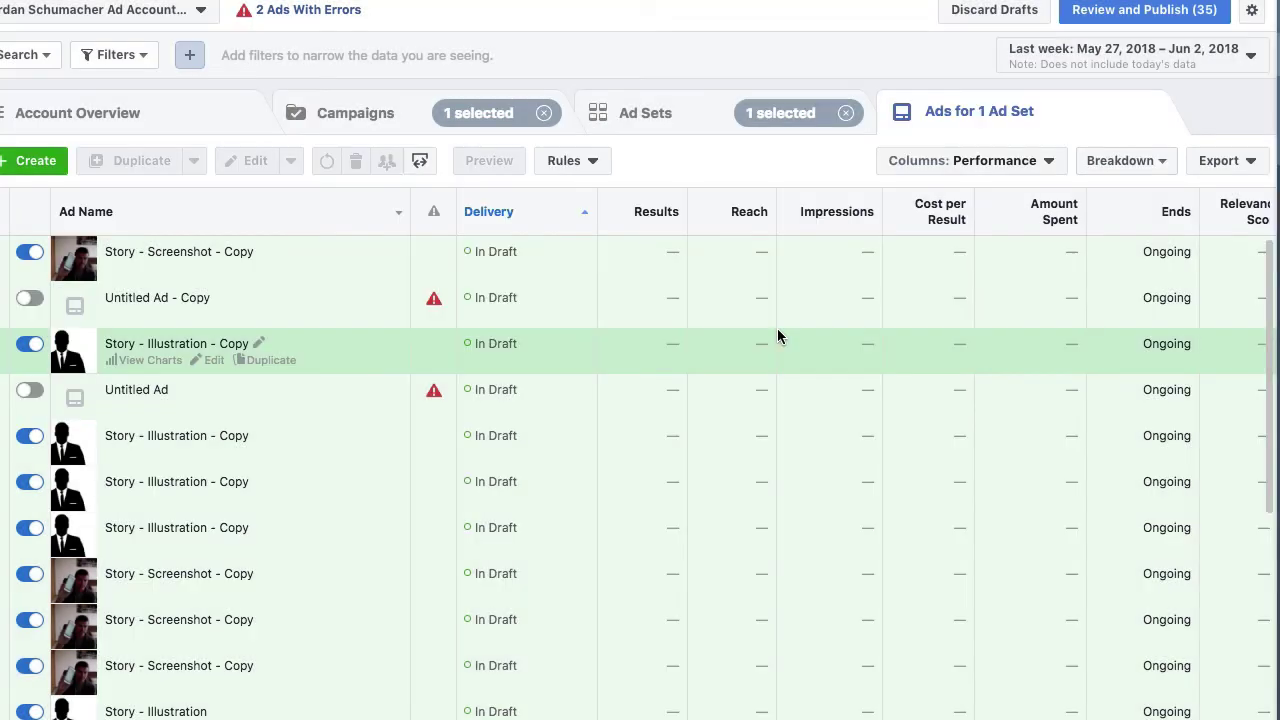
{"action": "left_click", "coordinate": [689, 118]}
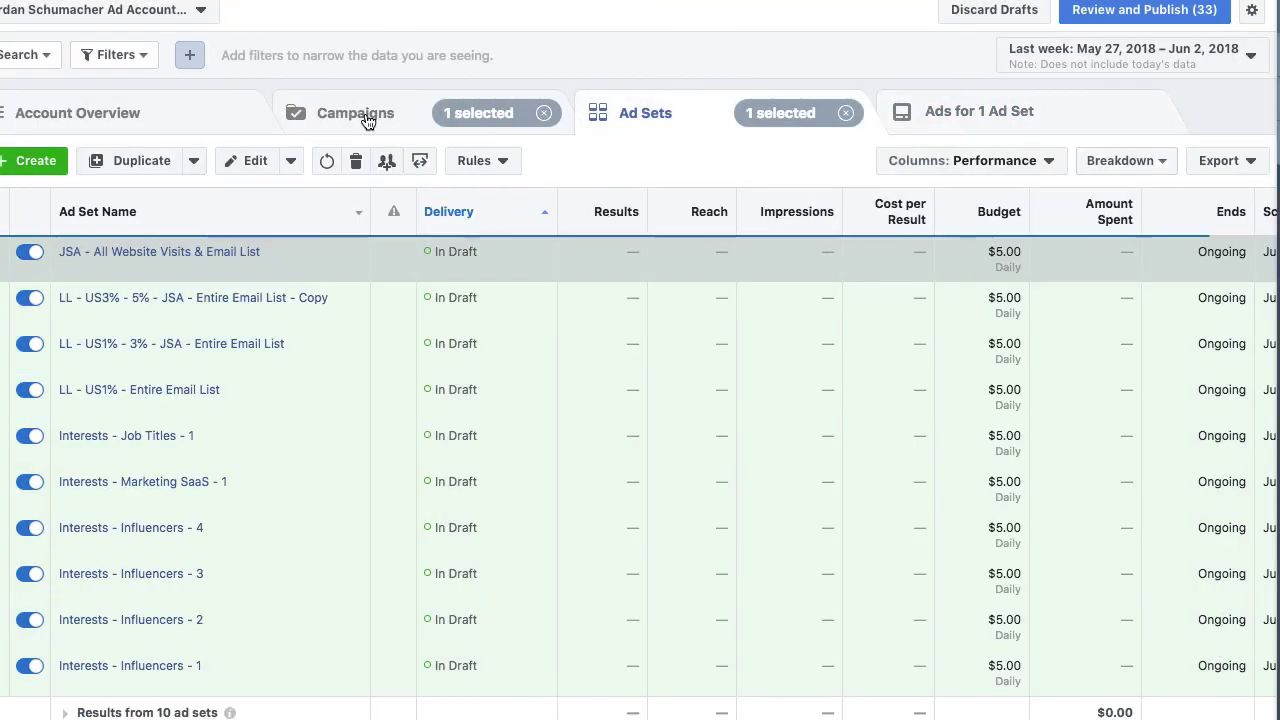
- Bring up the review of all draft items from the campaigns list and go through its campaigns, ad sets and ads
{"action": "left_click", "coordinate": [366, 121]}
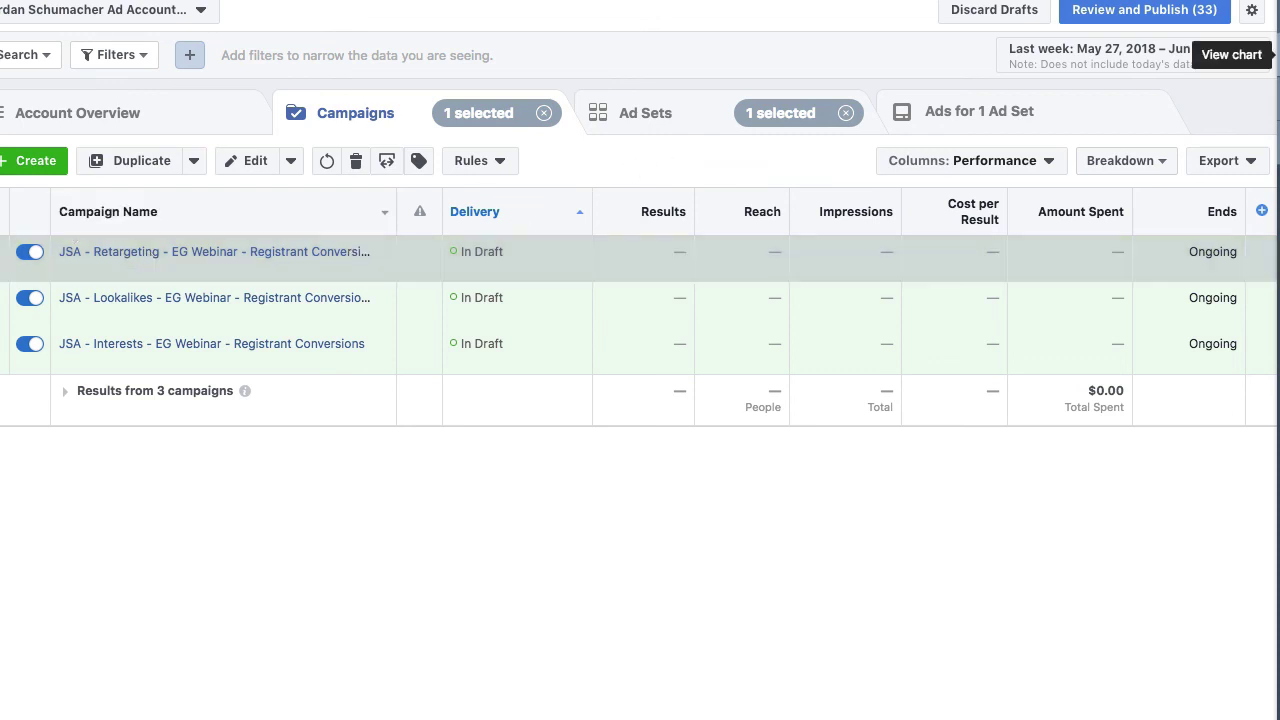
{"action": "left_click", "coordinate": [1186, 12]}
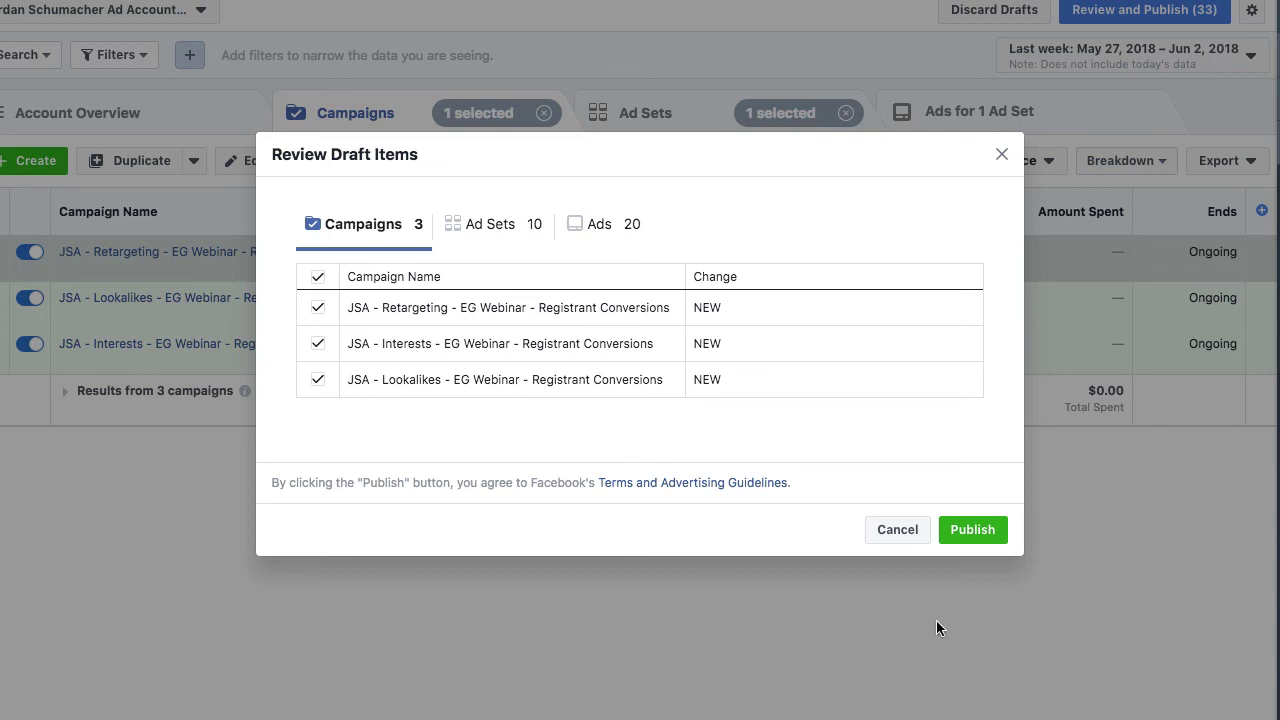
{"action": "left_click", "coordinate": [509, 226]}
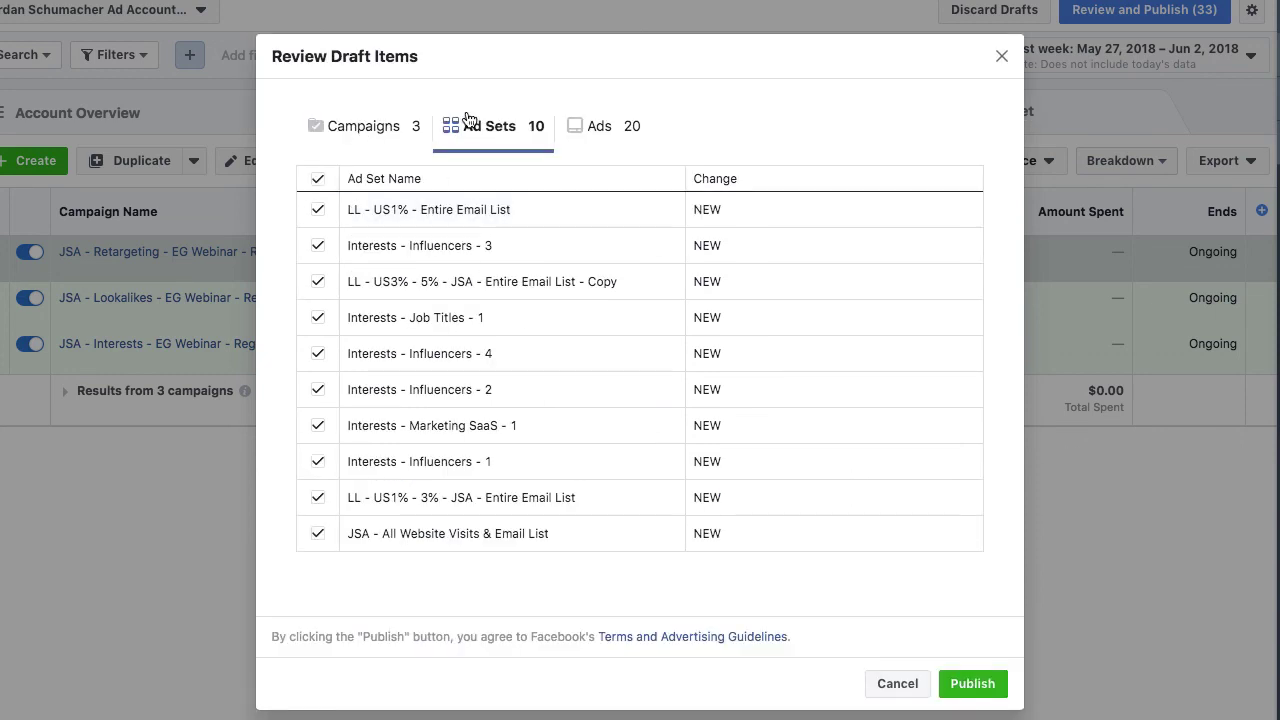
{"action": "left_click", "coordinate": [590, 127]}
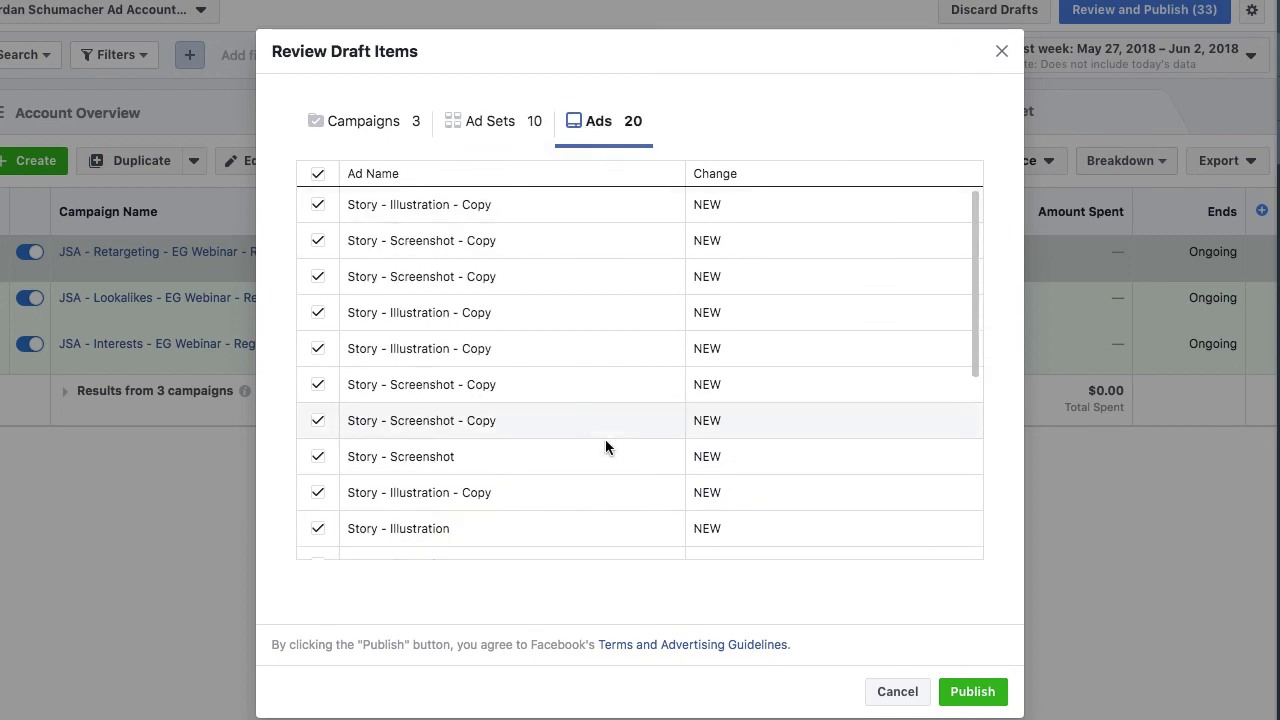
{"action": "scroll", "coordinate": [606, 471], "scroll_direction": "down", "scroll_amount": 5}
{"action": "scroll", "coordinate": [606, 474], "scroll_direction": "up", "scroll_amount": 5}
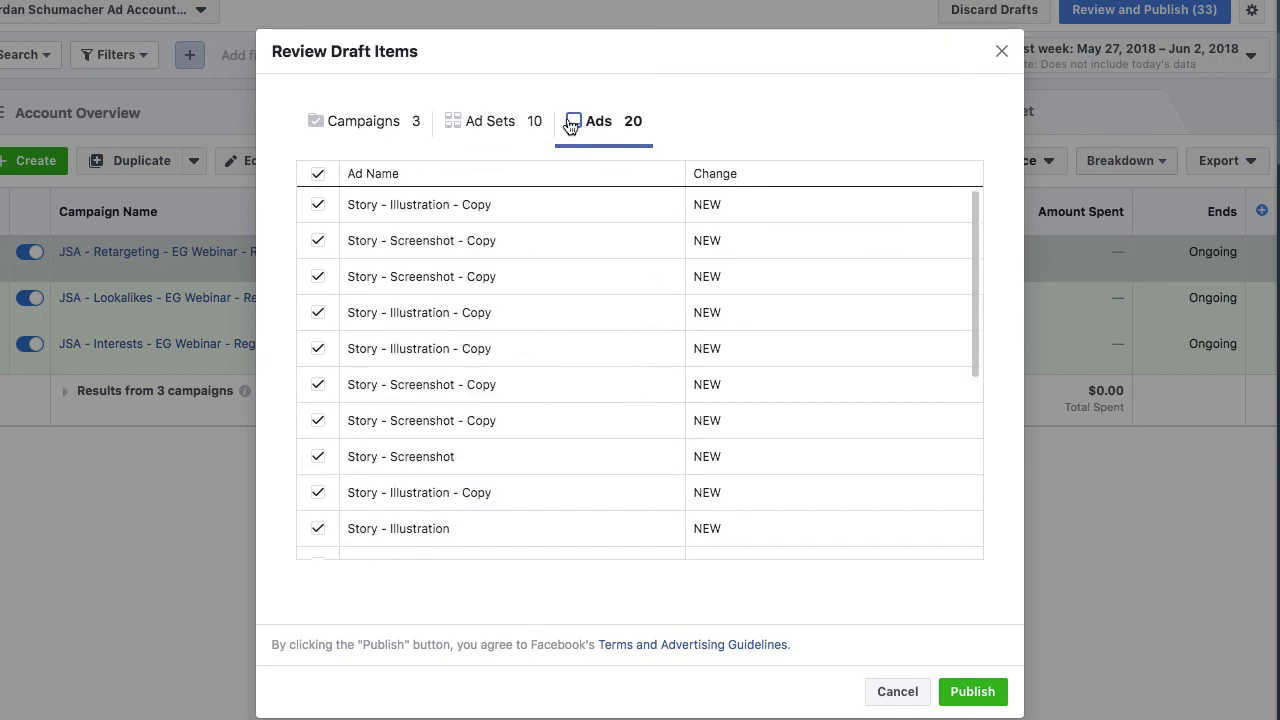
{"action": "left_click", "coordinate": [482, 127]}
{"action": "left_click", "coordinate": [380, 124]}
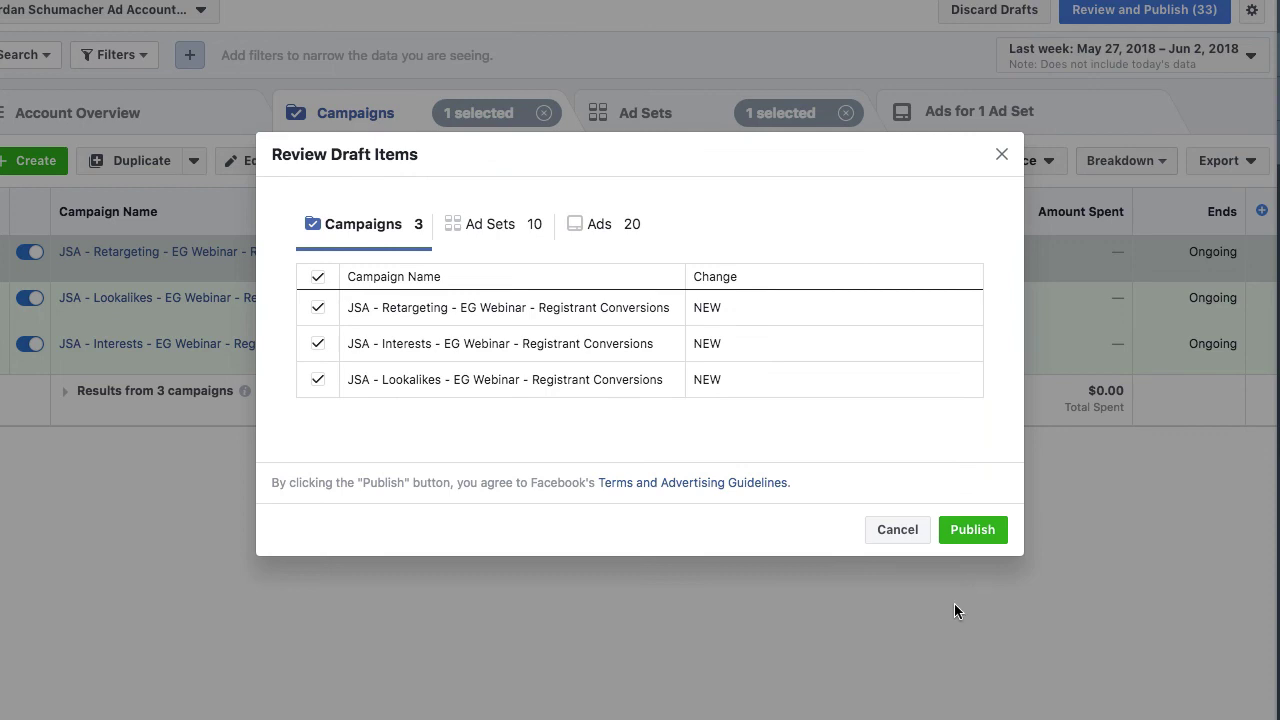
- Publish all the reviewed campaigns, ad sets and ads, and check the retargeting ad set's delivery status before returning to the campaigns list
{"action": "left_click", "coordinate": [972, 530]}
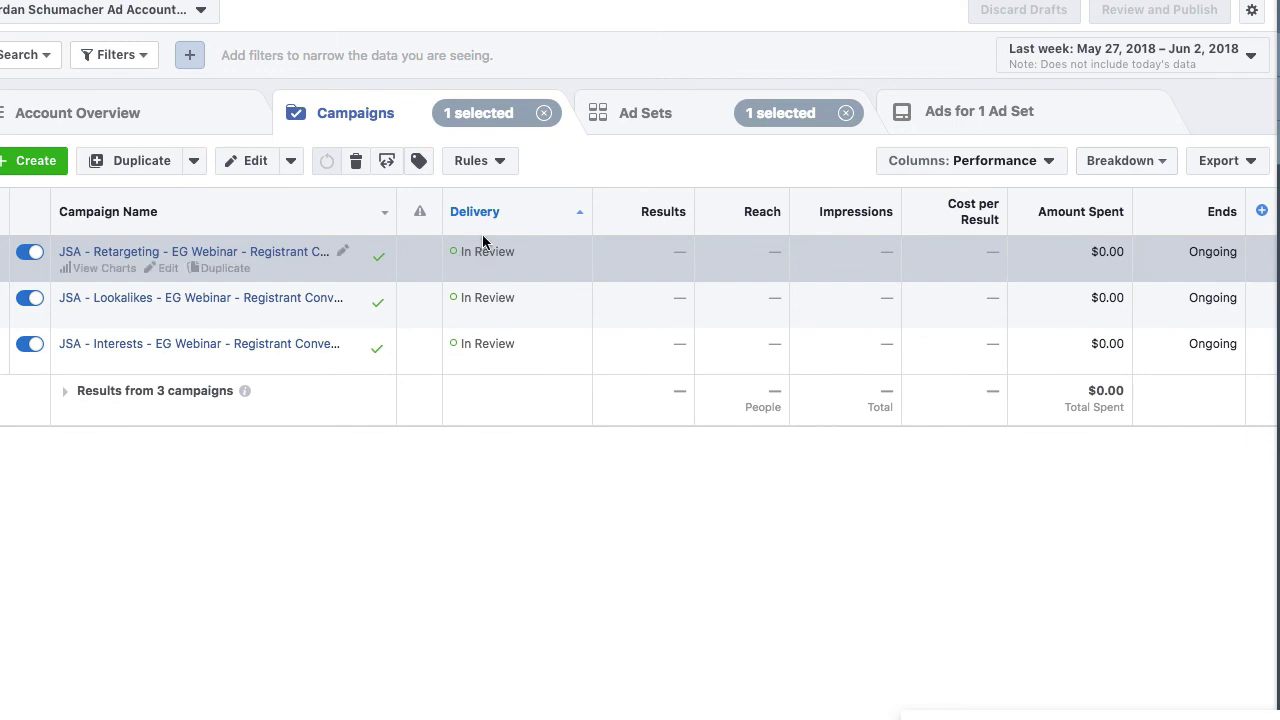
{"action": "left_click", "coordinate": [652, 116]}
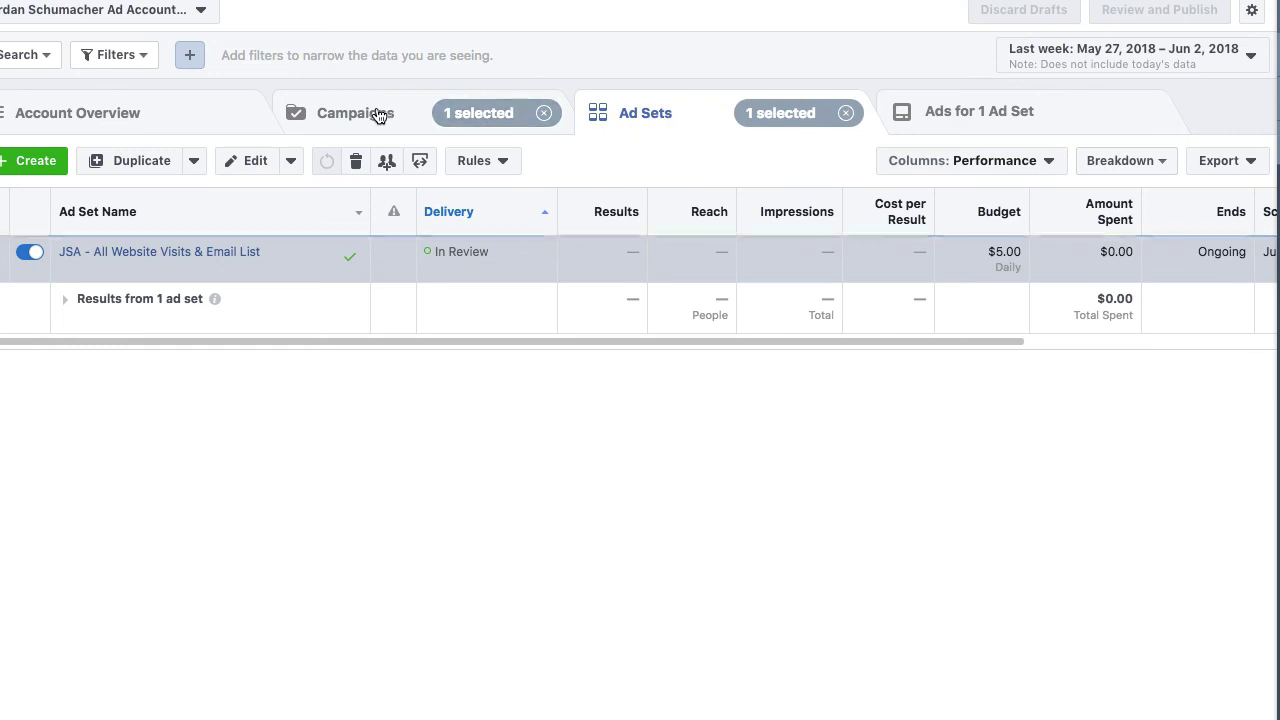
{"action": "left_click", "coordinate": [360, 115]}
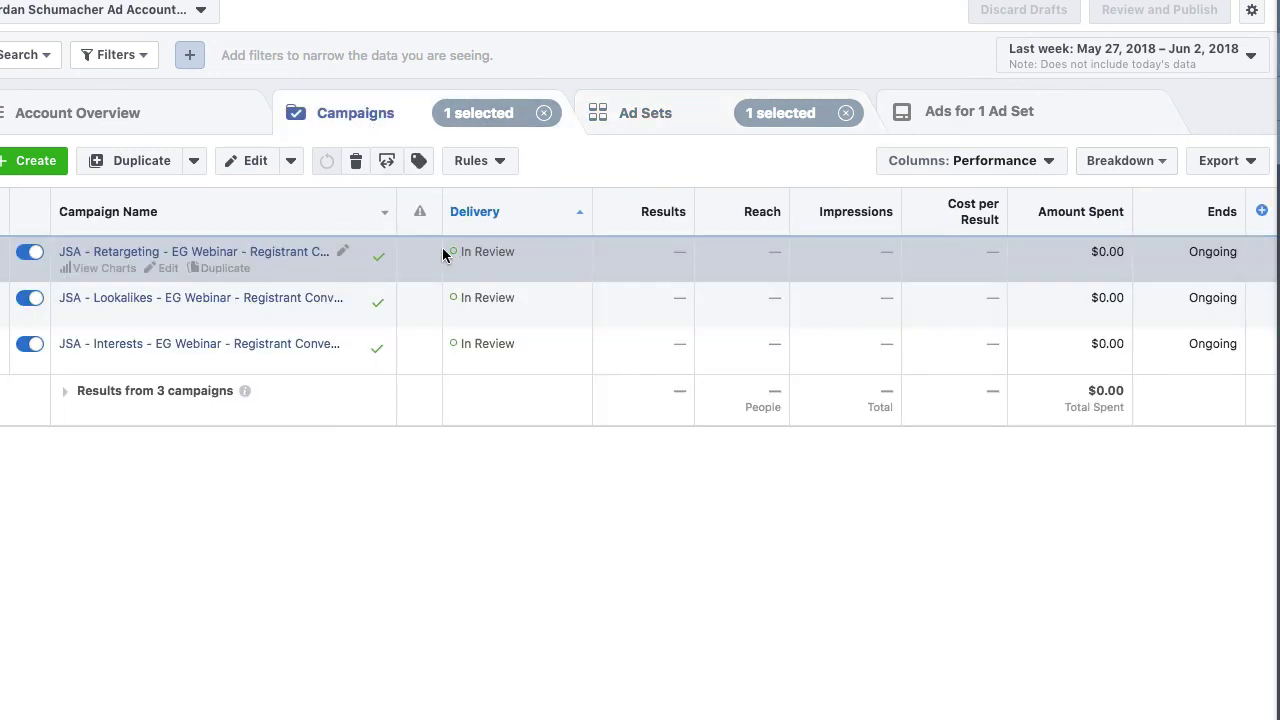